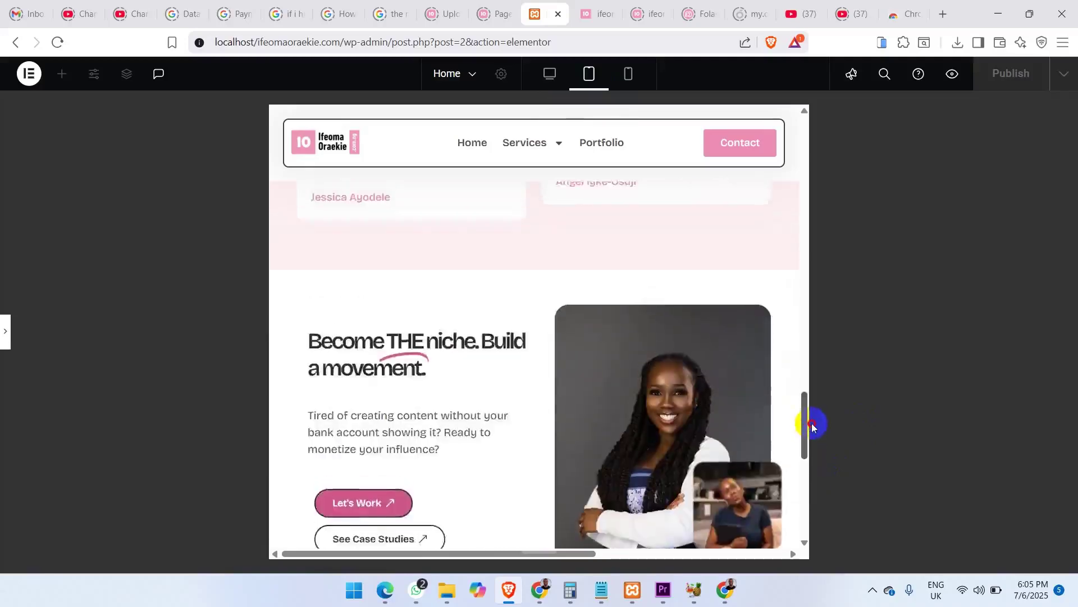
pyautogui.moveTo(812, 426)
pyautogui.mouseDown()
pyautogui.moveTo(812, 447)
pyautogui.moveTo(818, 437)
pyautogui.mouseUp()
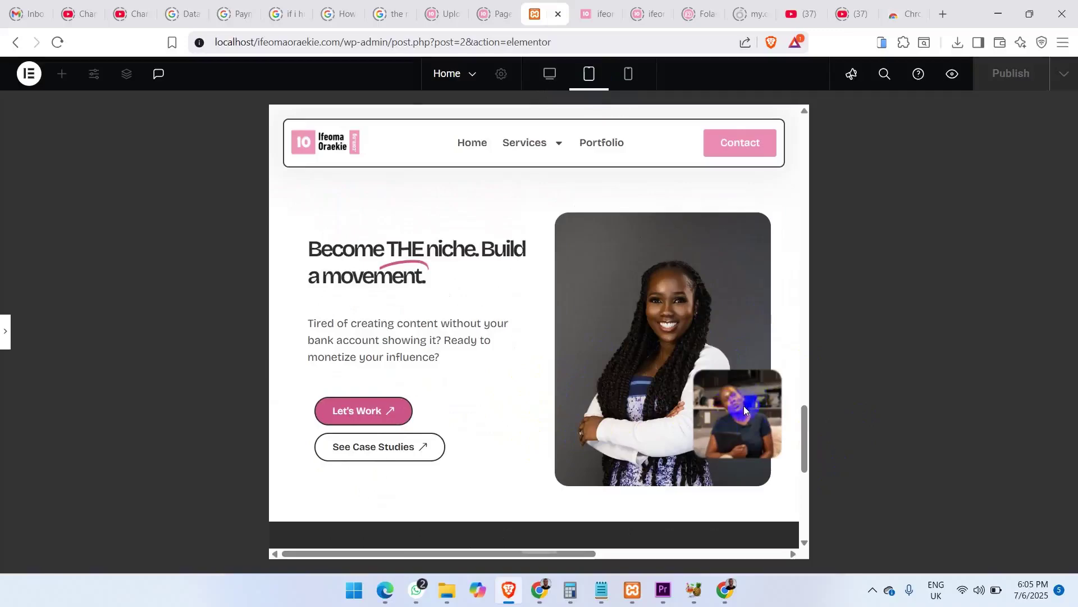
pyautogui.hotkey('ctrl', 'shift', 'm')
pyautogui.moveTo(674, 404); pyautogui.dragTo(672, 462)
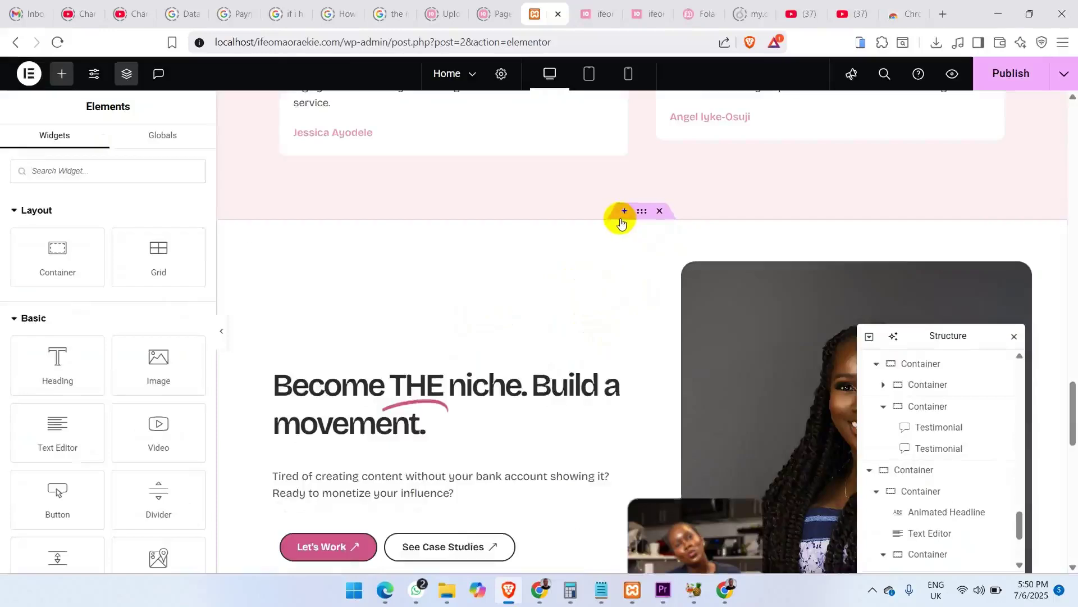
# Insert a flexbox section with two equal columns between the testimonials and the existing "Become THE niche" section.
pyautogui.click(621, 212)
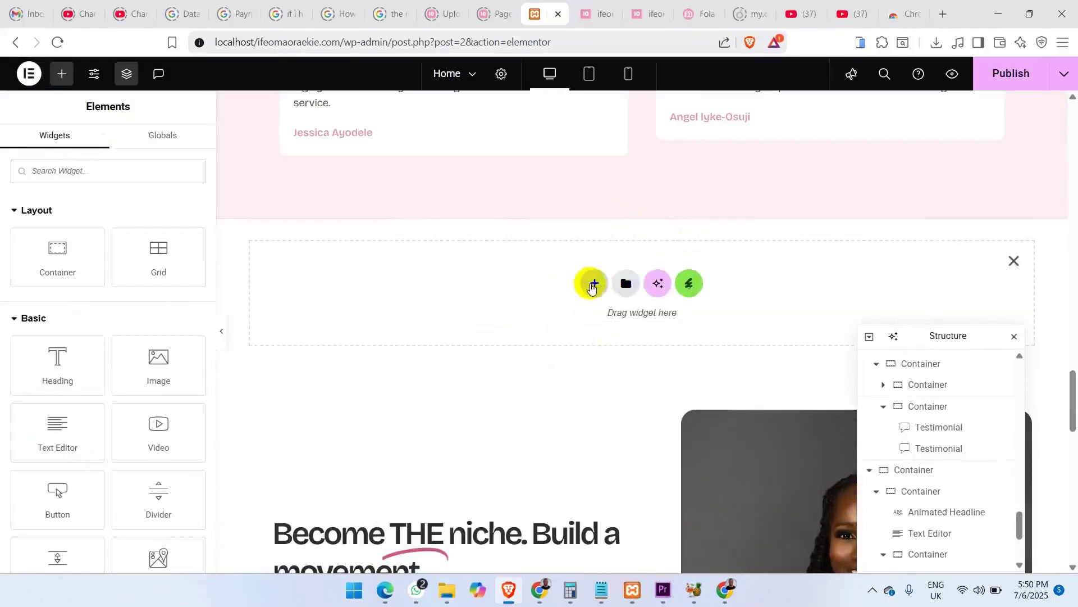
pyautogui.click(594, 283)
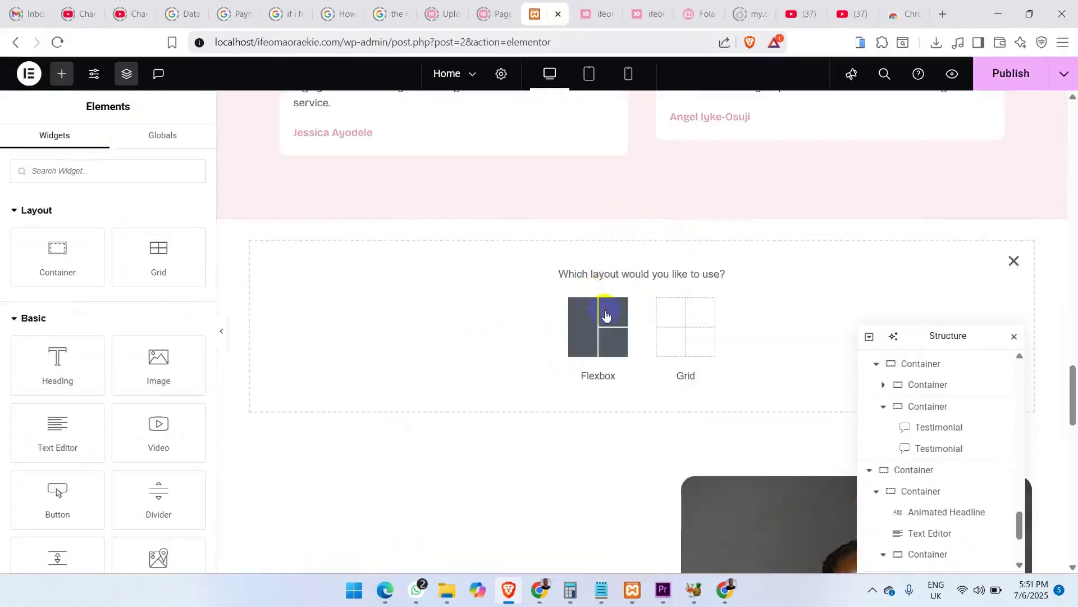
pyautogui.click(605, 312)
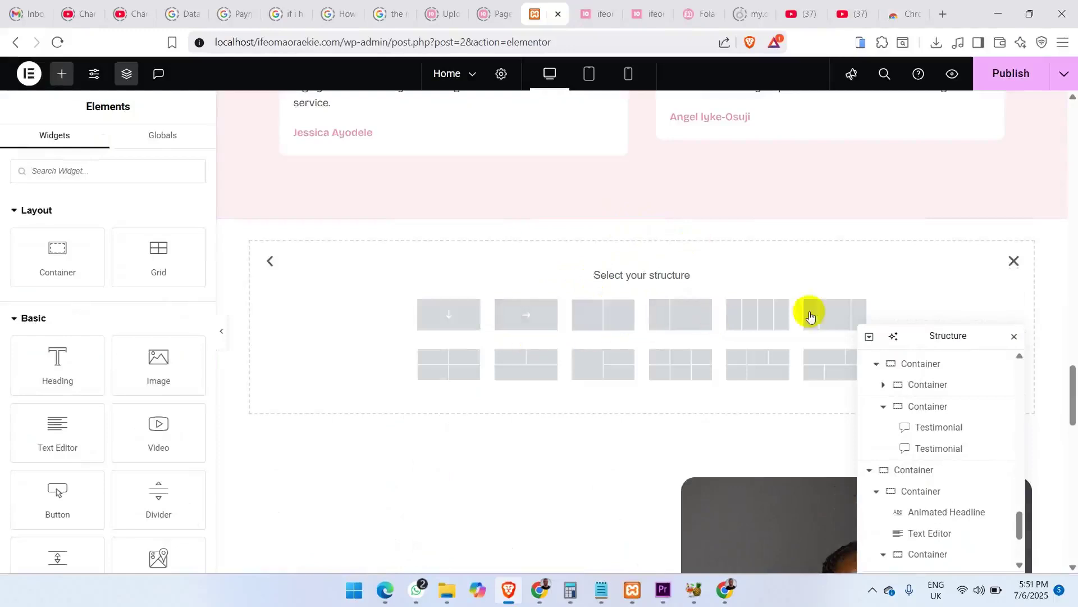
pyautogui.click(676, 327)
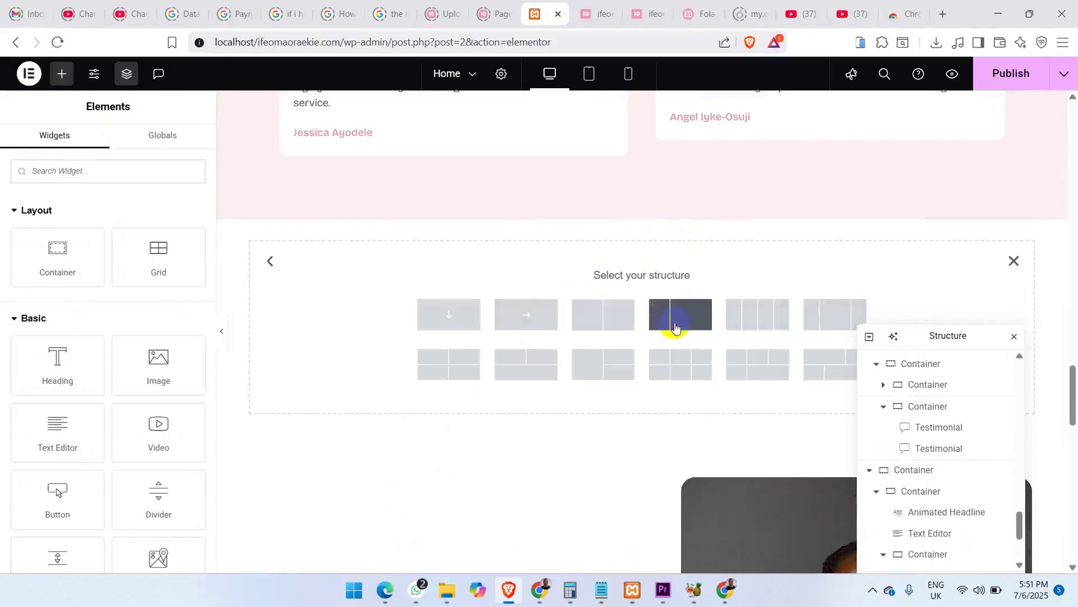
pyautogui.click(614, 323)
# Set the new section's right column width to 45% and its left column width to 55%.
pyautogui.click(650, 239)
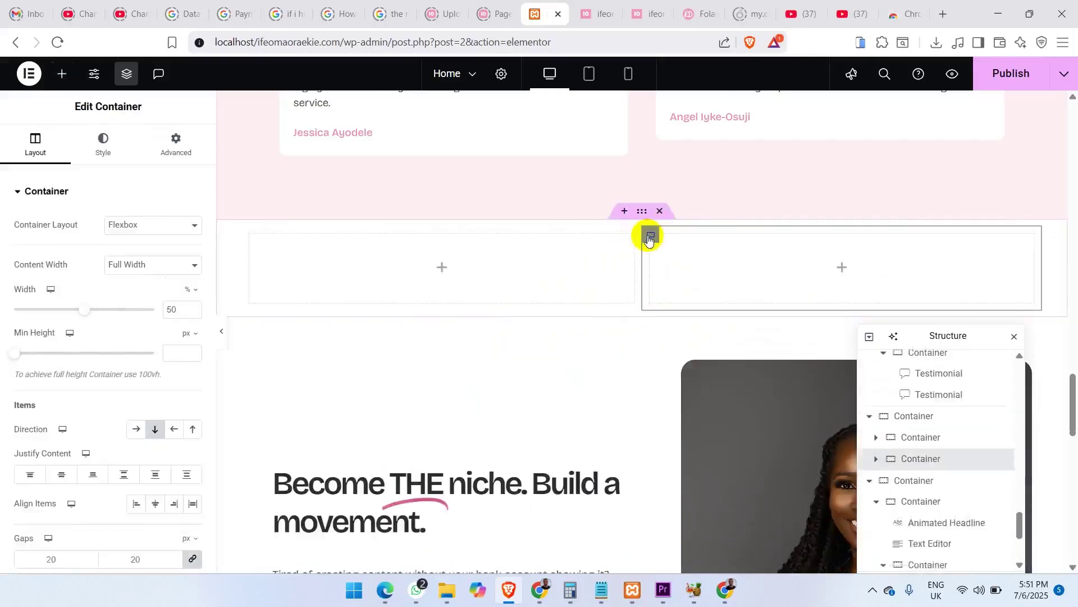
pyautogui.doubleClick(181, 309)
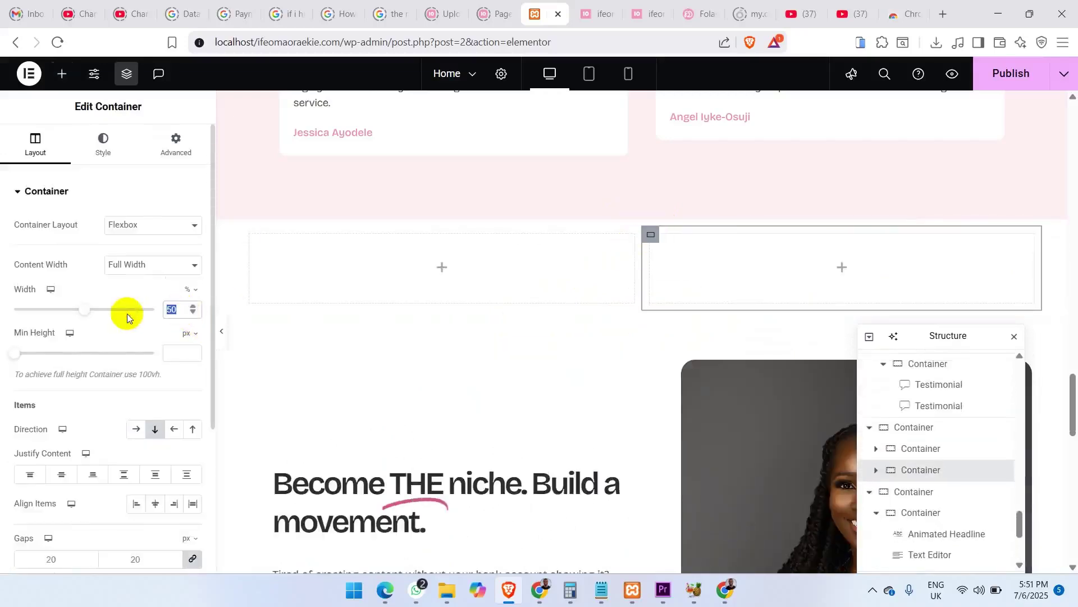
pyautogui.write('45')
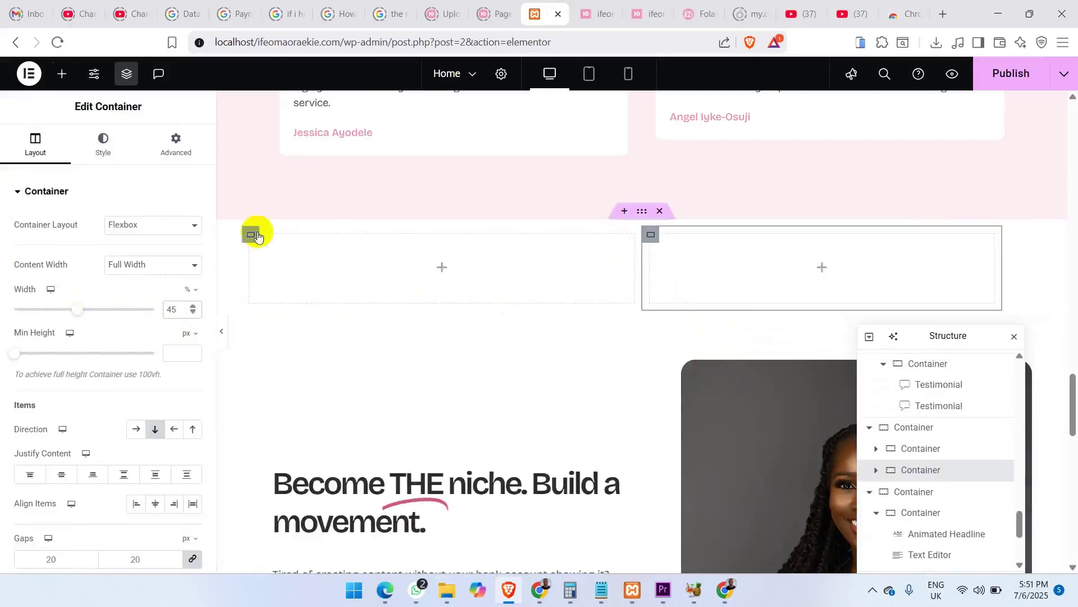
pyautogui.click(251, 234)
pyautogui.click(181, 314)
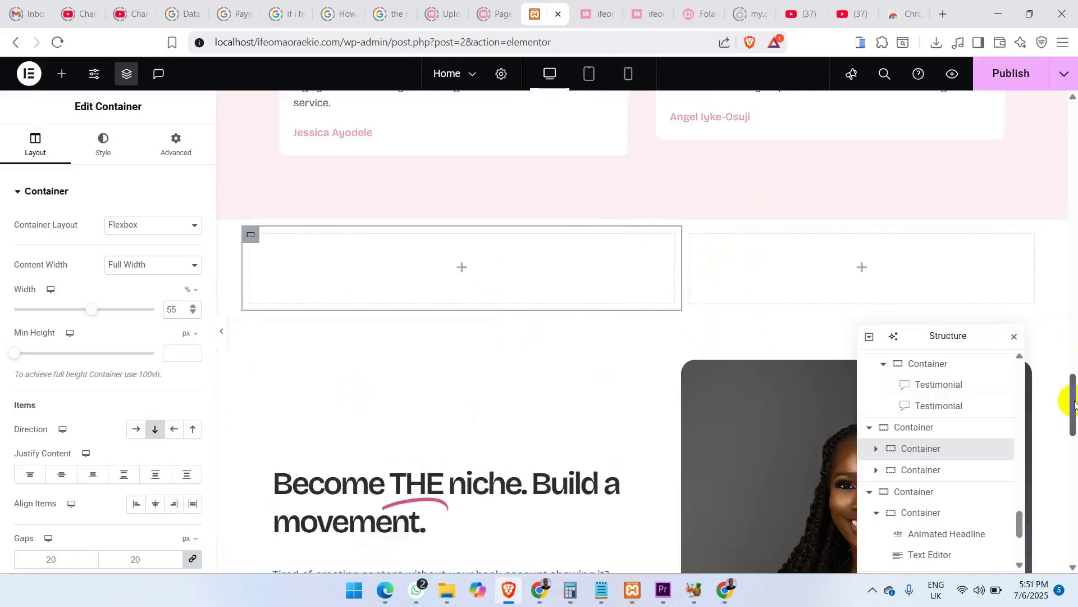
# Add an Animated Headline widget to the wider left column of the new section.
pyautogui.scroll(-2, 1071, 414)
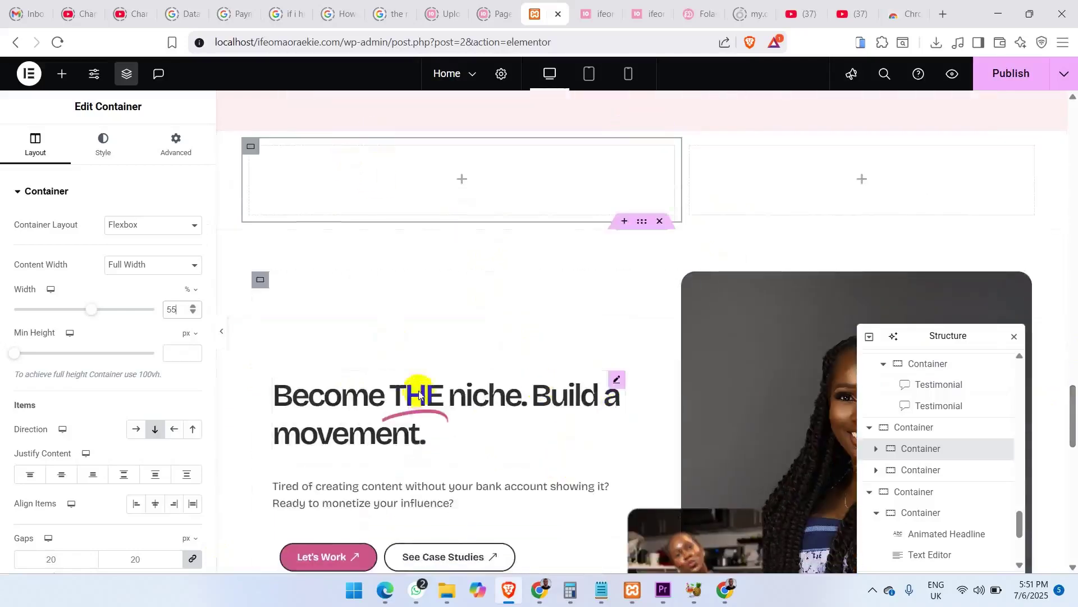
pyautogui.click(62, 73)
pyautogui.click(124, 173)
pyautogui.write('ani')
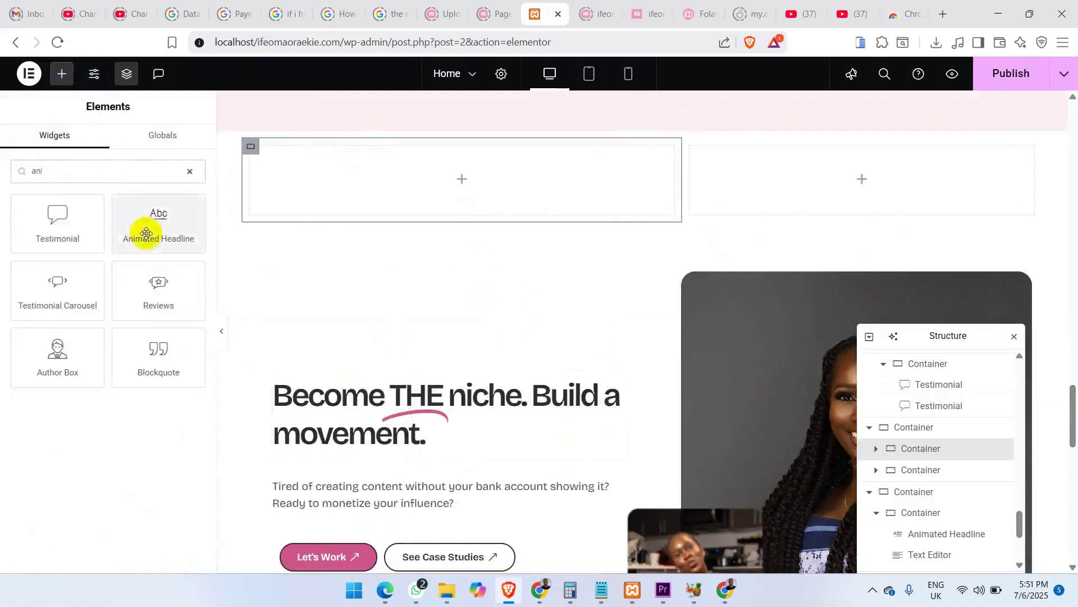
pyautogui.moveTo(146, 234); pyautogui.dragTo(337, 179)
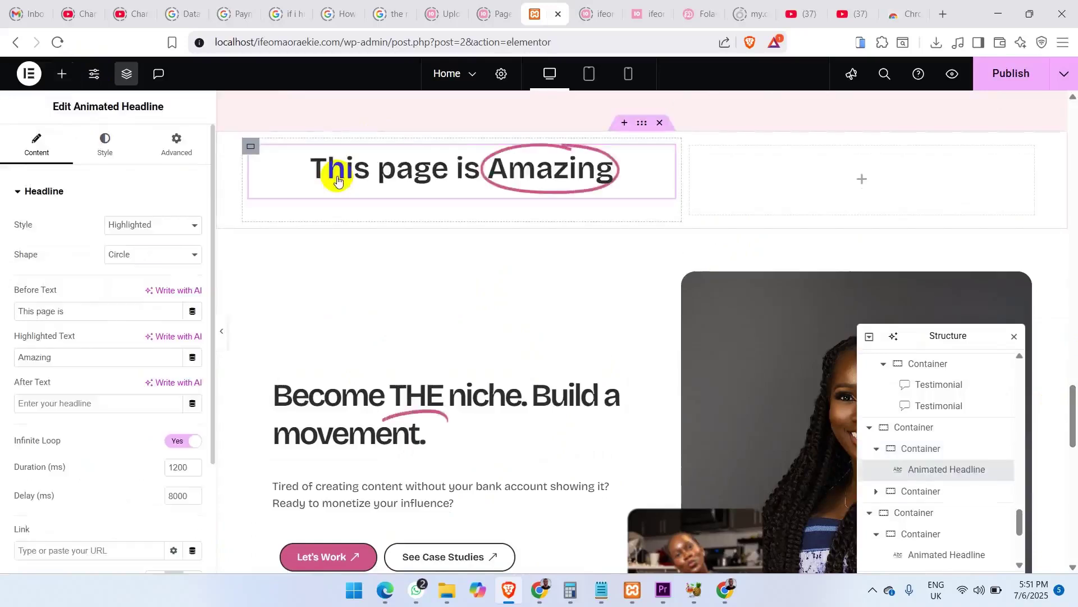
# Set the headline's before text to "Become", highlighted text to "THE" and after text to "niche. Build a movement.".
pyautogui.moveTo(68, 311); pyautogui.dragTo(2, 330)
pyautogui.write('becom')
pyautogui.press('BackSpace')
pyautogui.press('BackSpace')
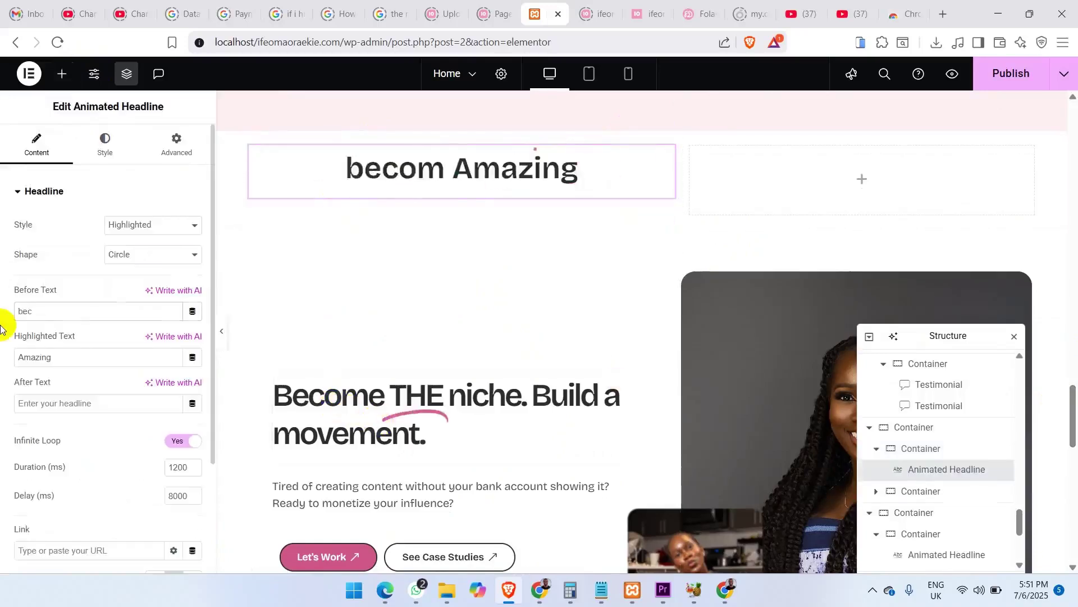
pyautogui.press('BackSpace')
pyautogui.press('BackSpace')
pyautogui.press('BackSpace')
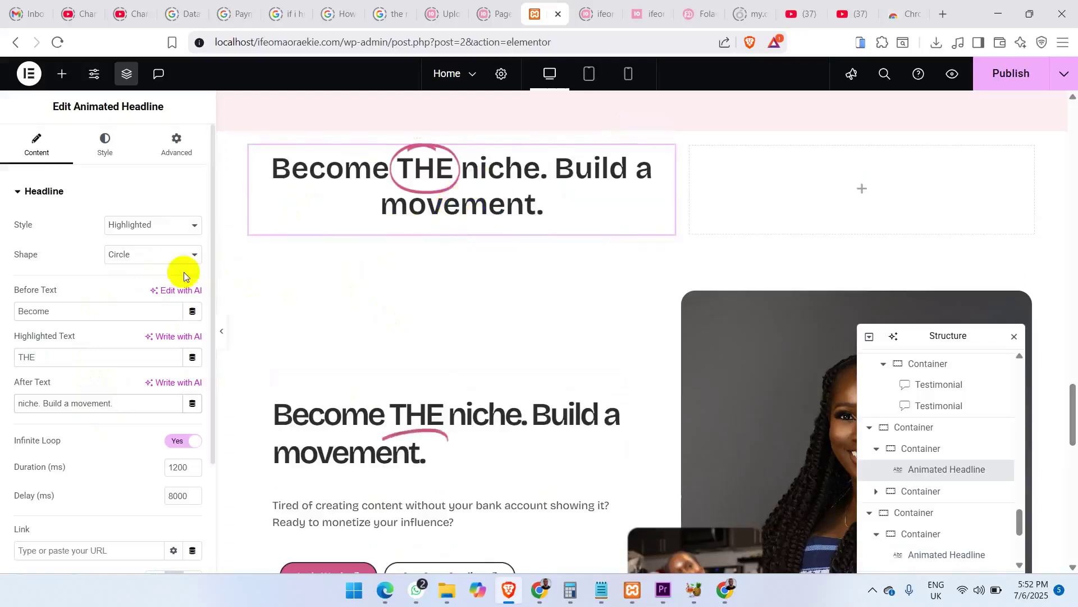
# Change the highlight shape under "THE" to Underline, 11 px wide with rounded edges.
pyautogui.click(150, 256)
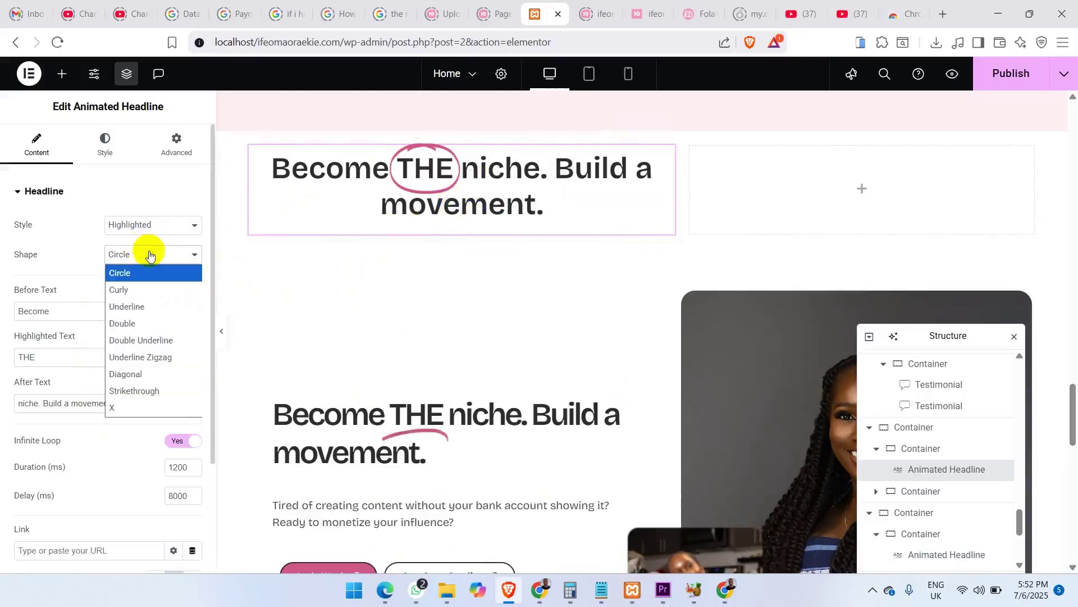
pyautogui.click(137, 306)
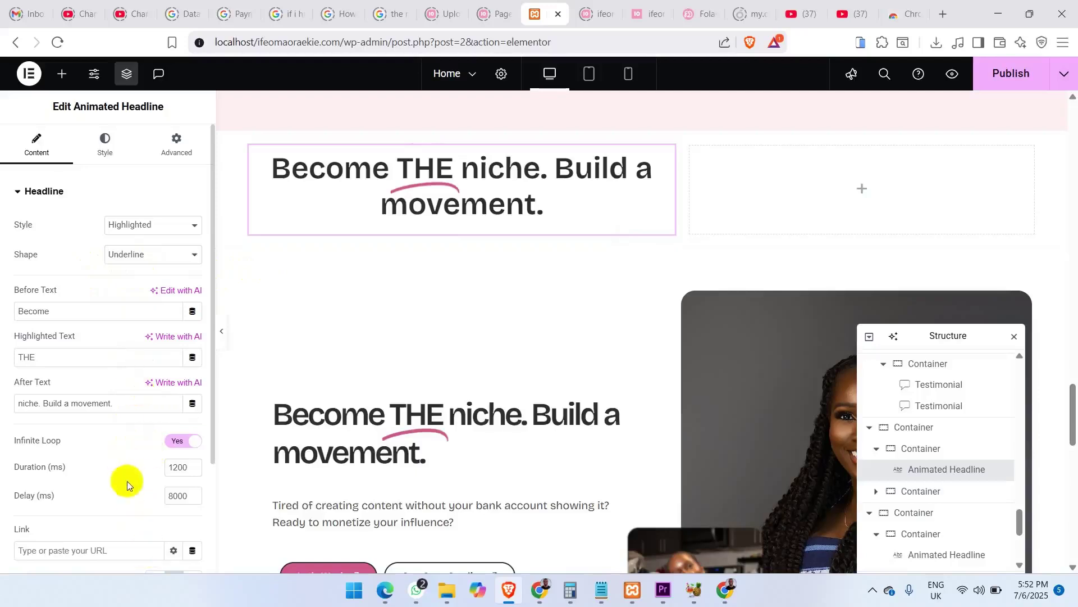
pyautogui.click(107, 140)
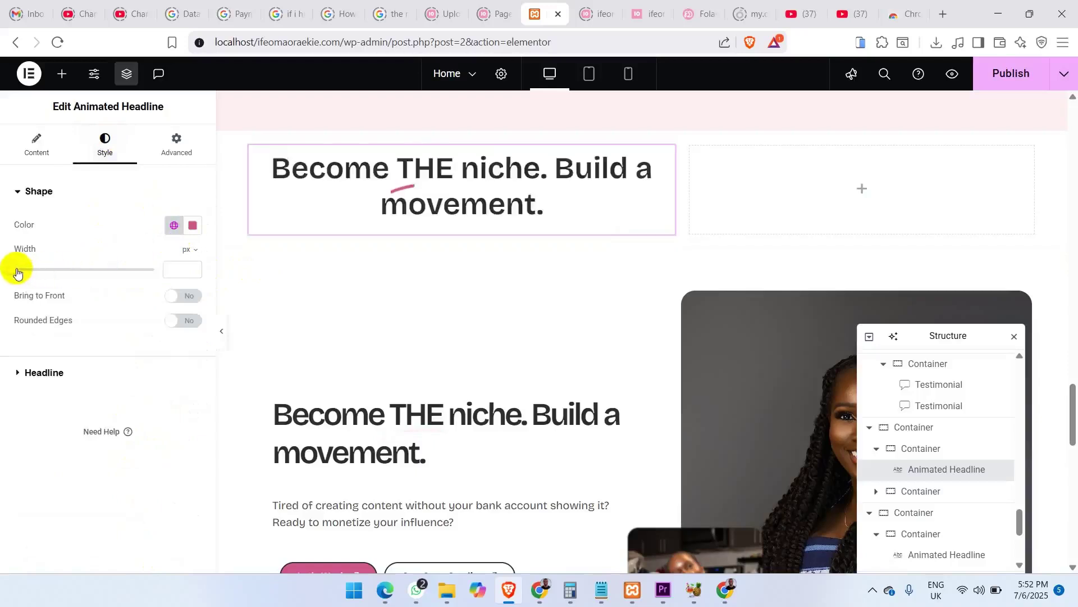
pyautogui.moveTo(39, 269); pyautogui.dragTo(66, 266)
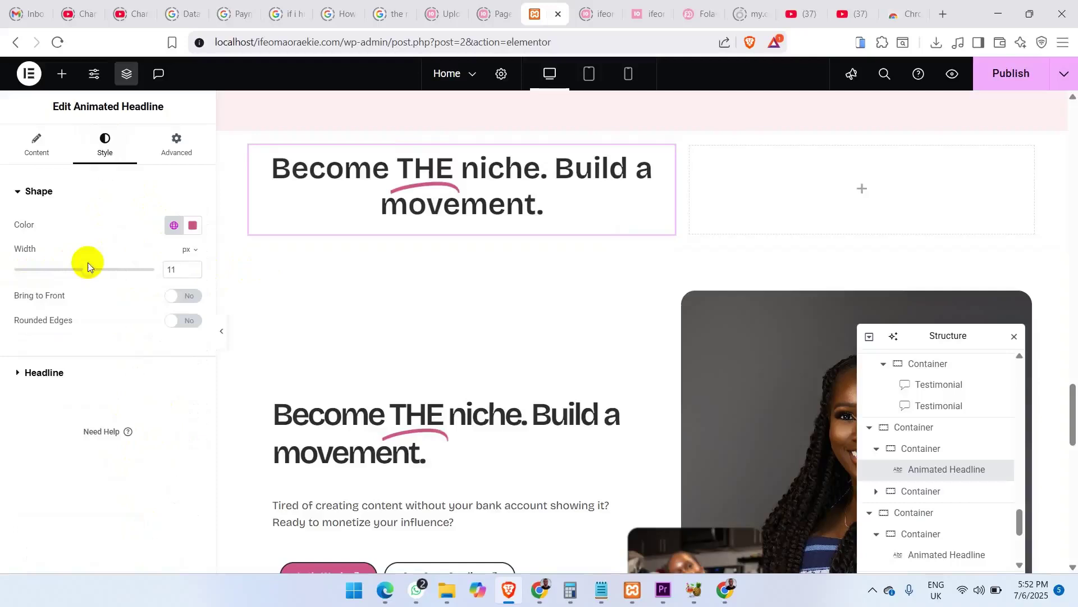
pyautogui.click(65, 372)
pyautogui.click(30, 192)
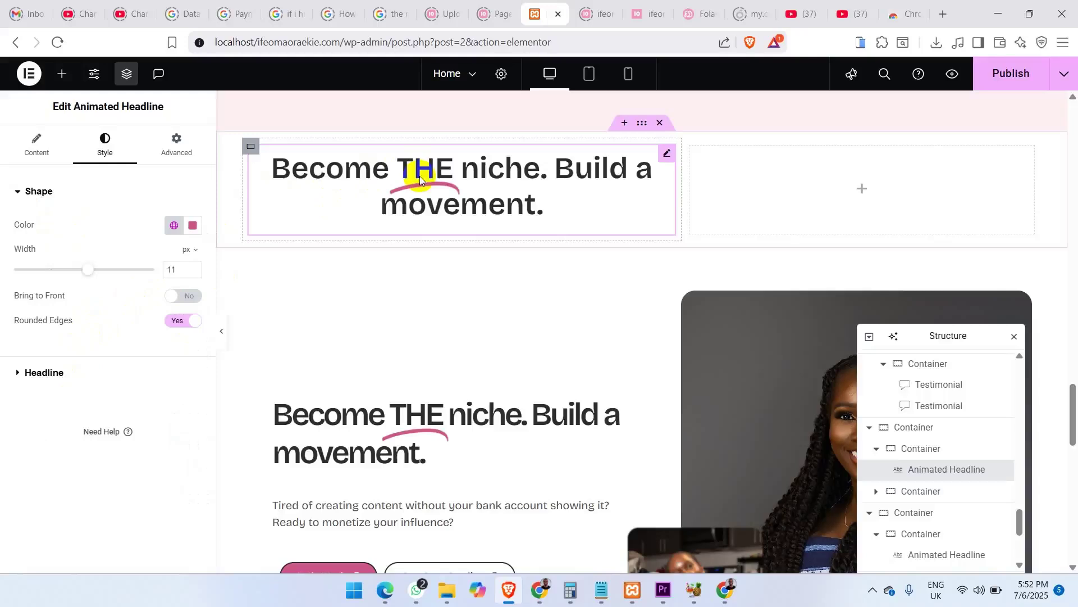
# Align the new animated headline to the left.
pyautogui.click(38, 162)
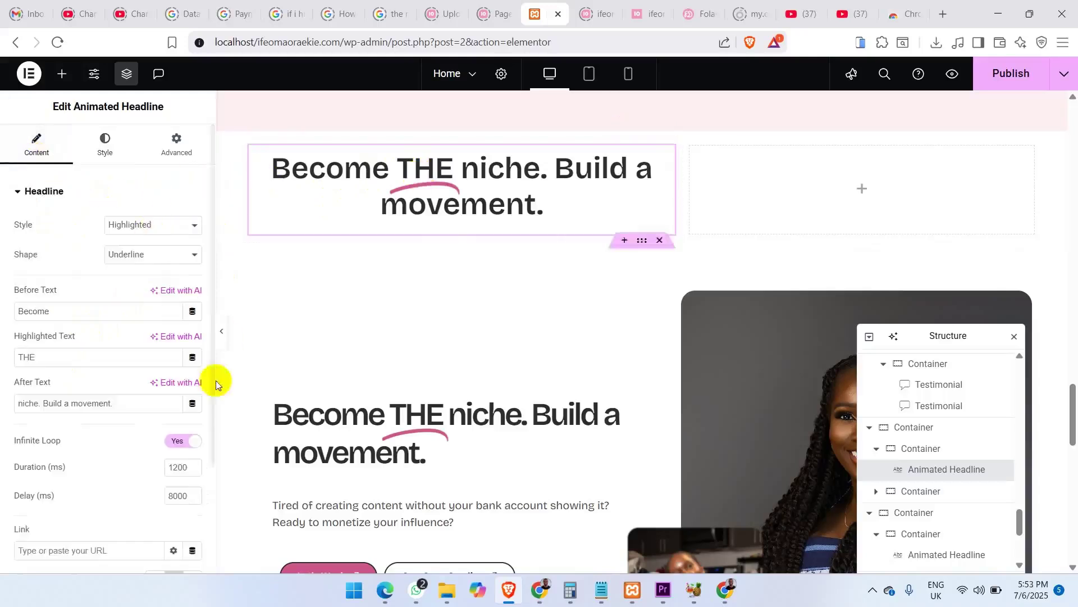
pyautogui.scroll(-3, 210, 489)
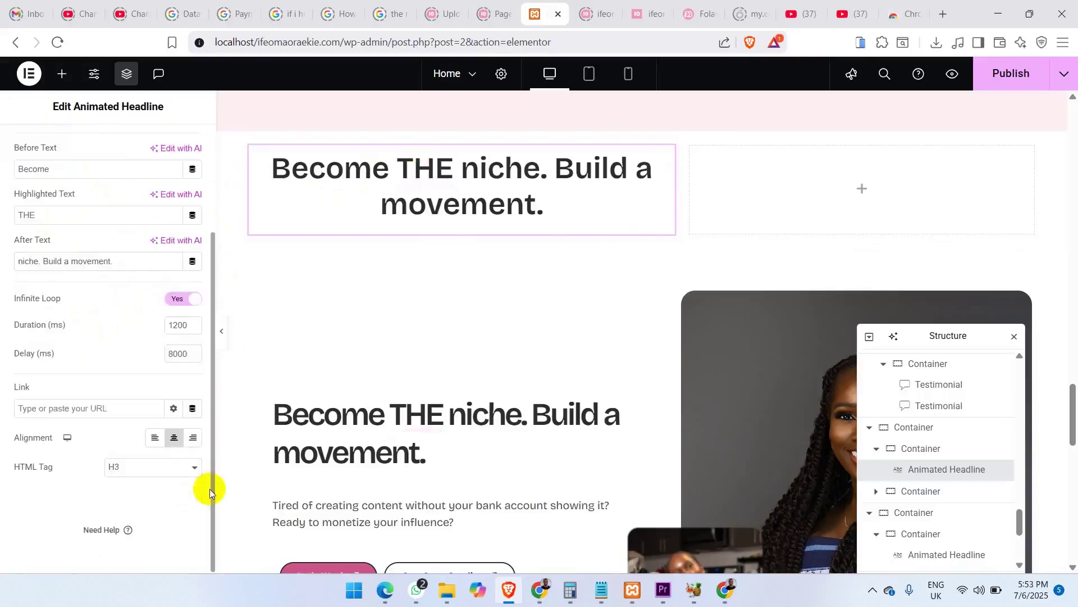
pyautogui.click(154, 441)
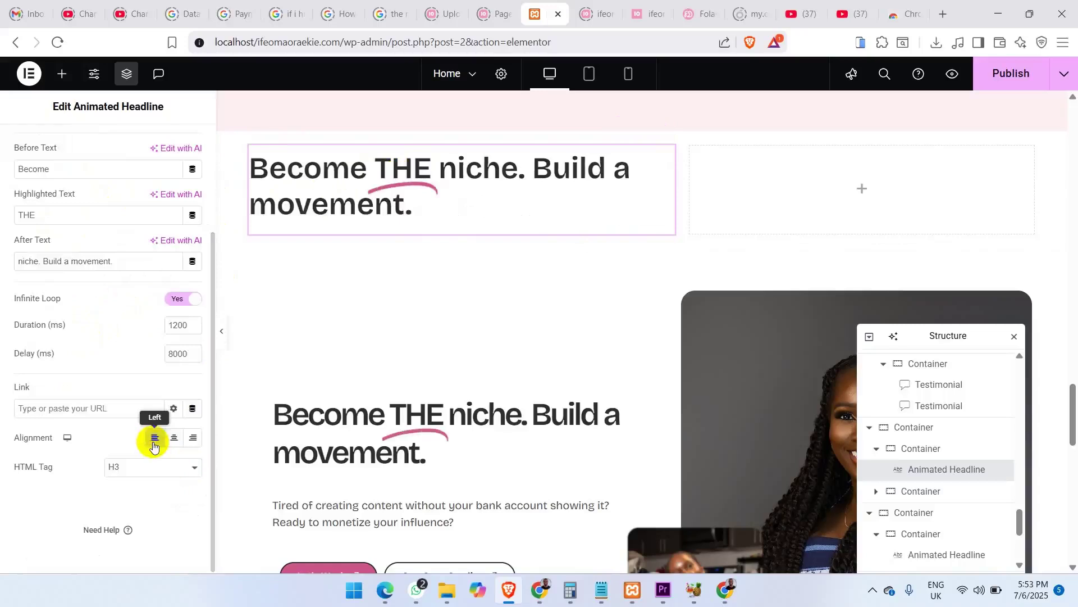
pyautogui.scroll(3, 209, 181)
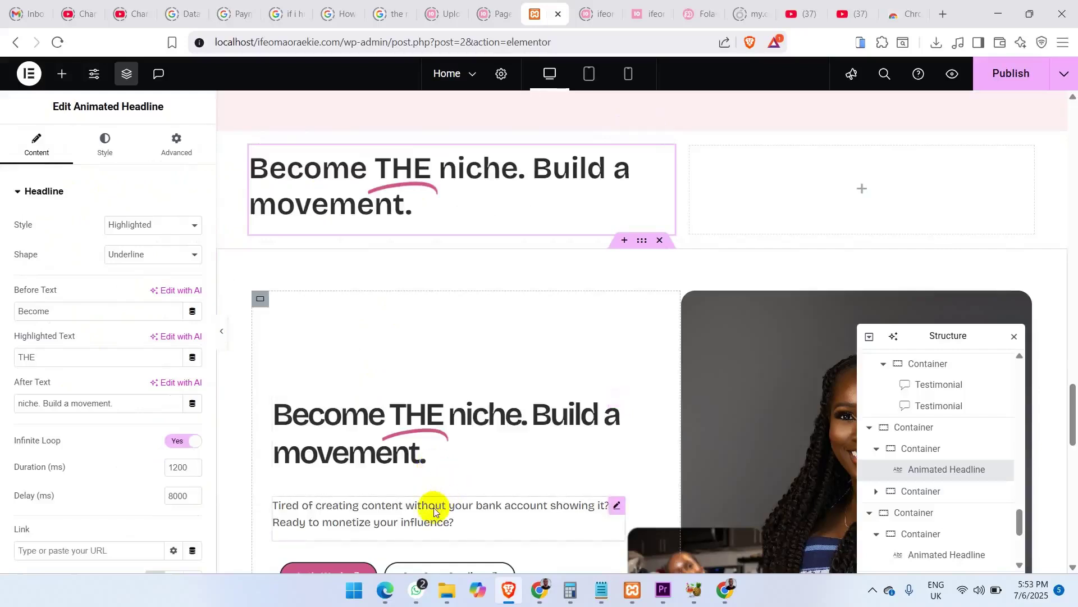
# Add a Text Editor widget below the animated headline in the left column.
pyautogui.click(62, 73)
pyautogui.moveTo(58, 430); pyautogui.dragTo(349, 204)
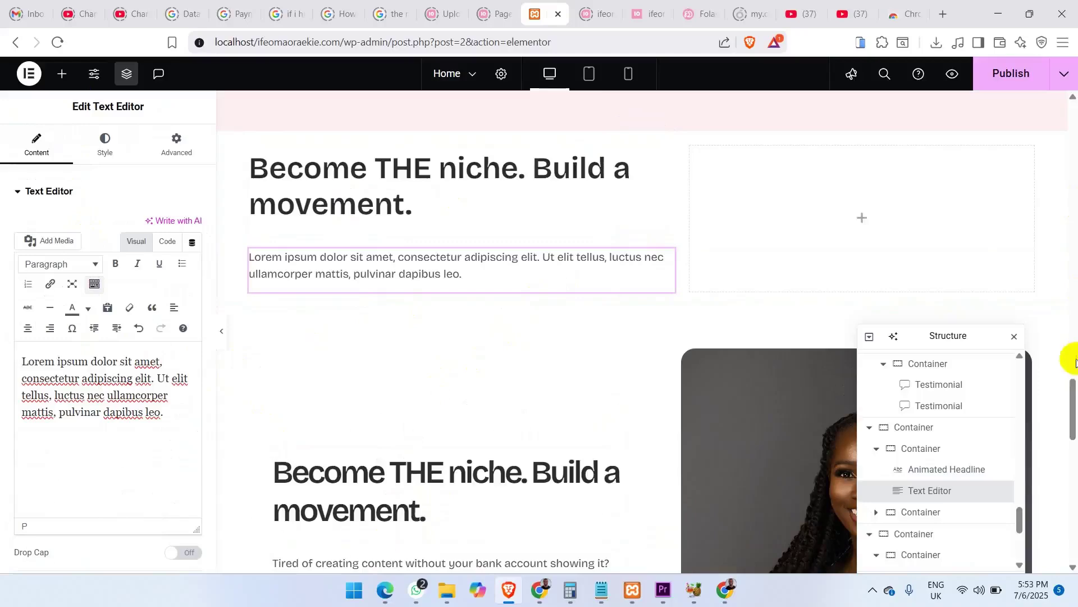
pyautogui.scroll(-3, 1071, 394)
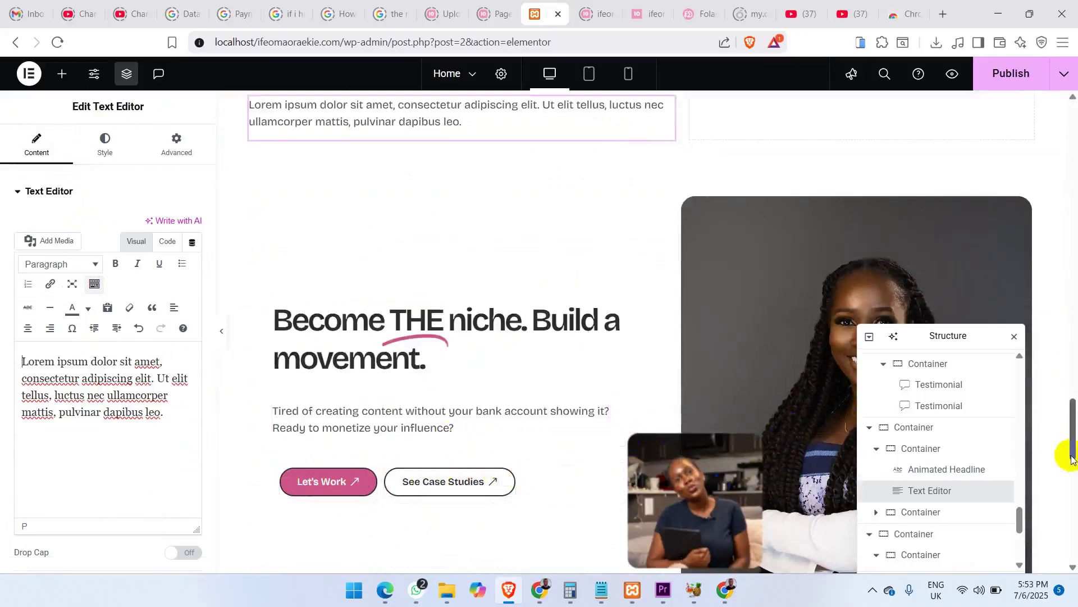
pyautogui.moveTo(1072, 455); pyautogui.dragTo(1073, 421)
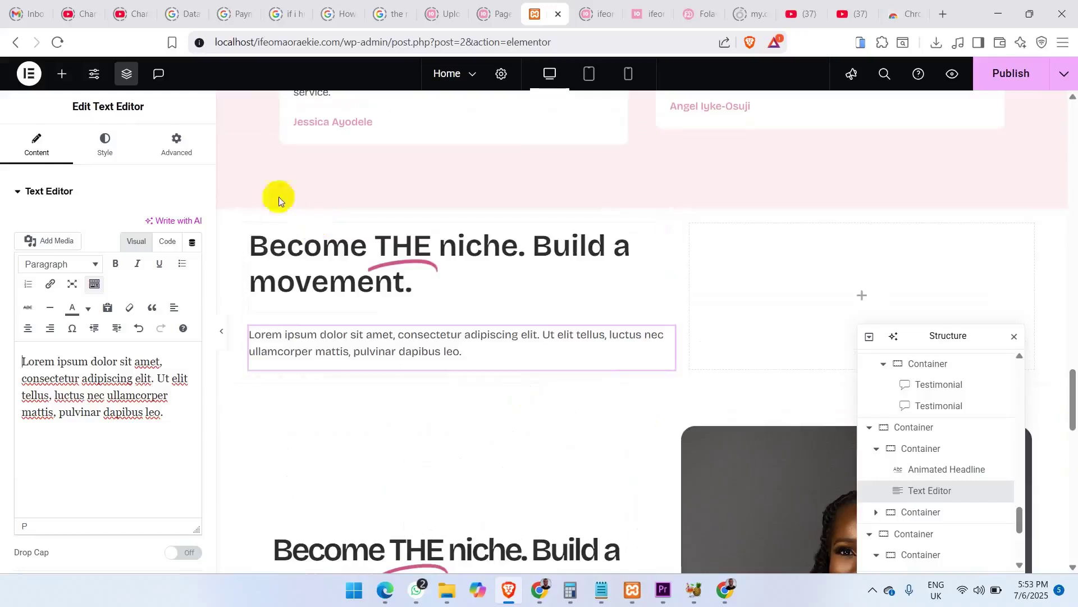
# Add a nested container below the placeholder paragraph and place a Button widget inside it.
pyautogui.click(61, 74)
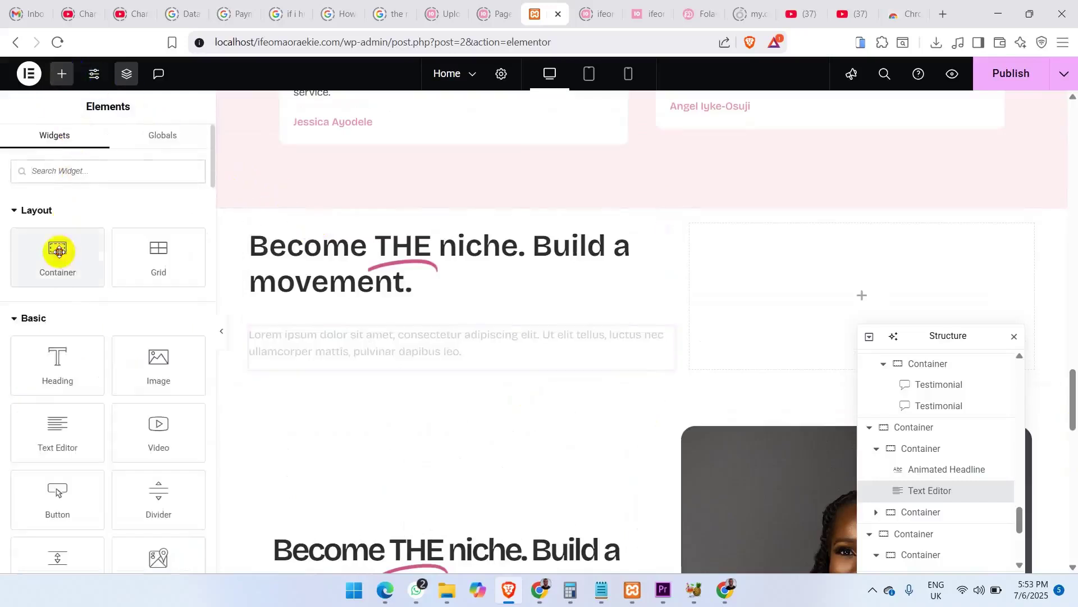
pyautogui.moveTo(58, 251); pyautogui.dragTo(308, 364)
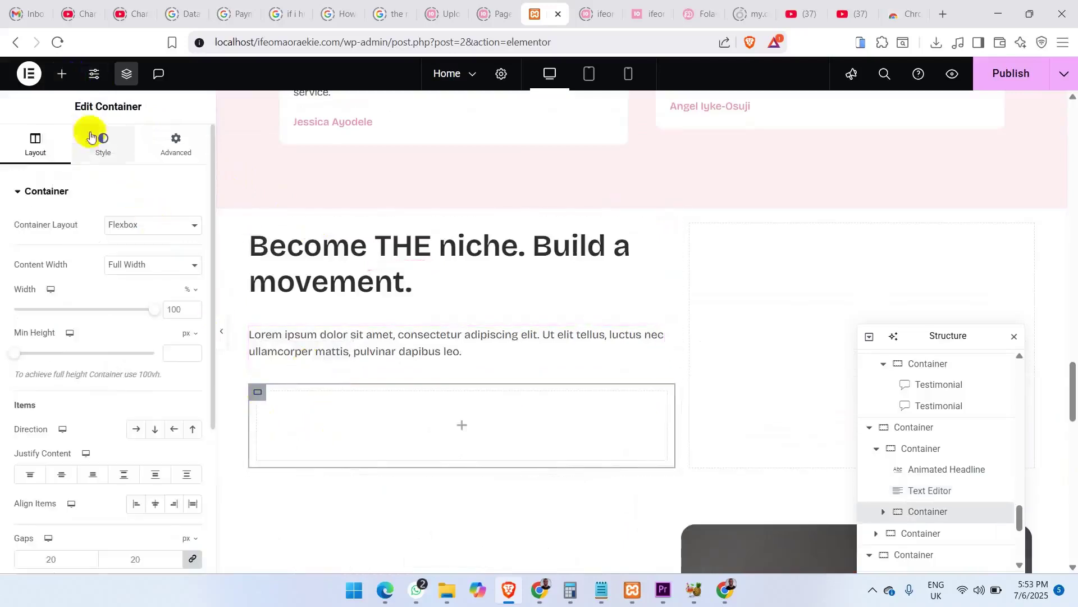
pyautogui.click(62, 74)
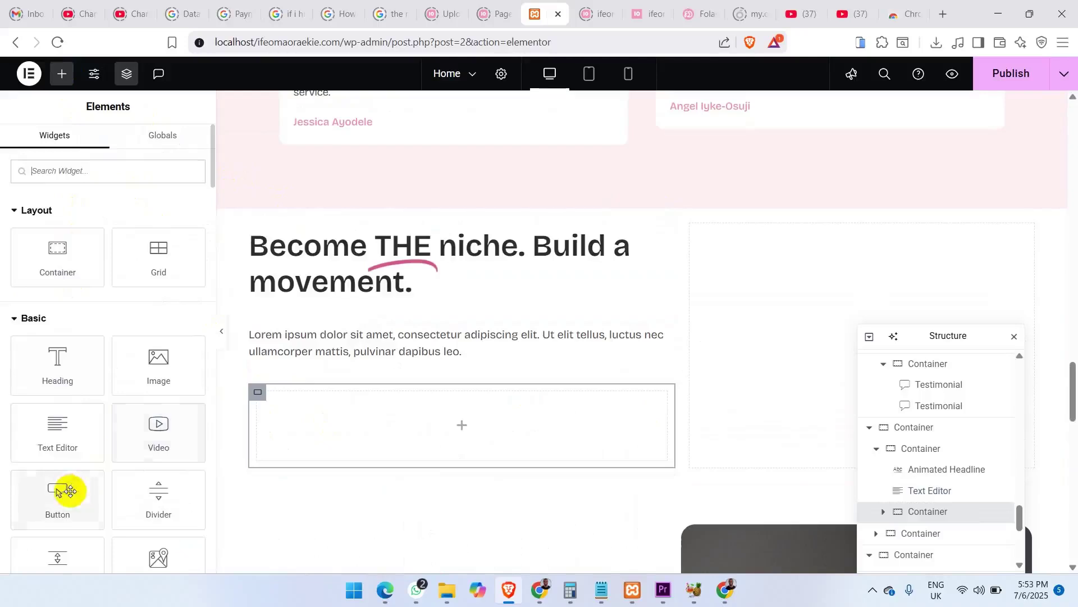
pyautogui.moveTo(65, 491); pyautogui.dragTo(272, 421)
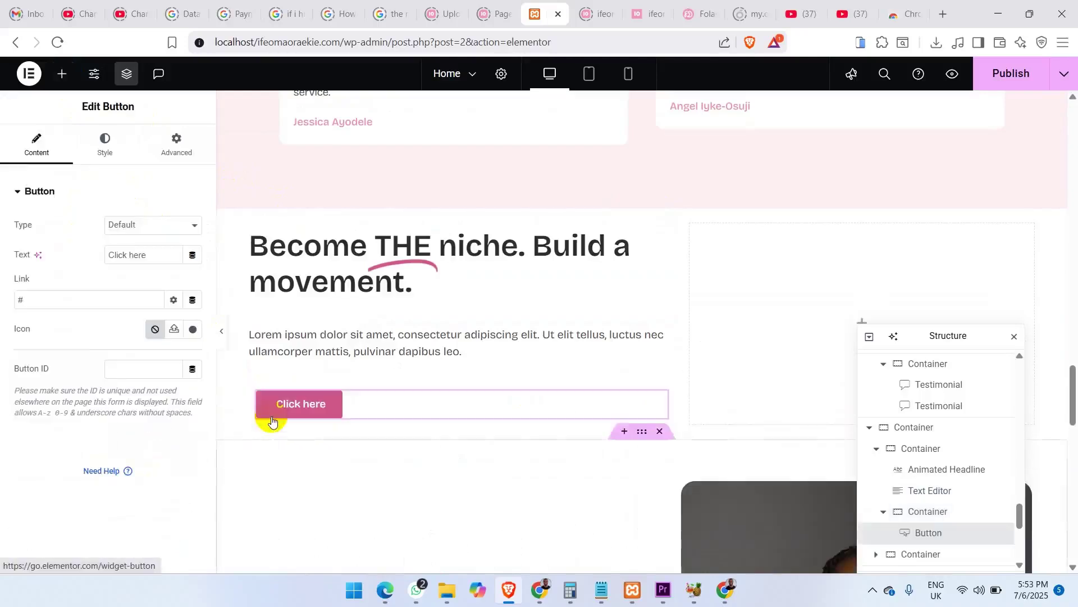
# Duplicate the button and set the nested container's direction to a horizontal row.
pyautogui.rightClick(337, 411)
pyautogui.click(368, 287)
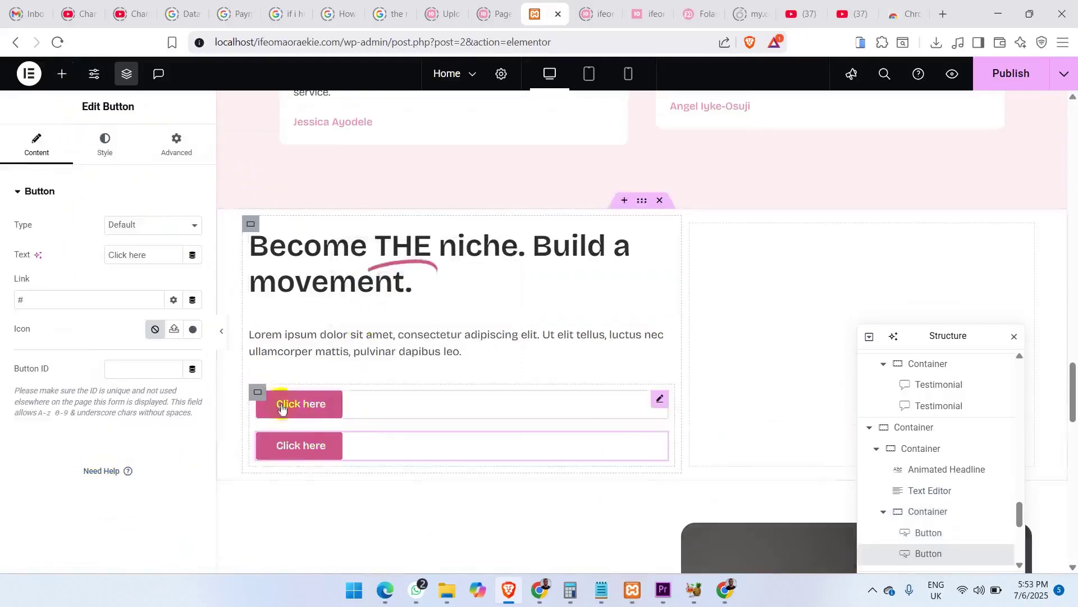
pyautogui.click(260, 394)
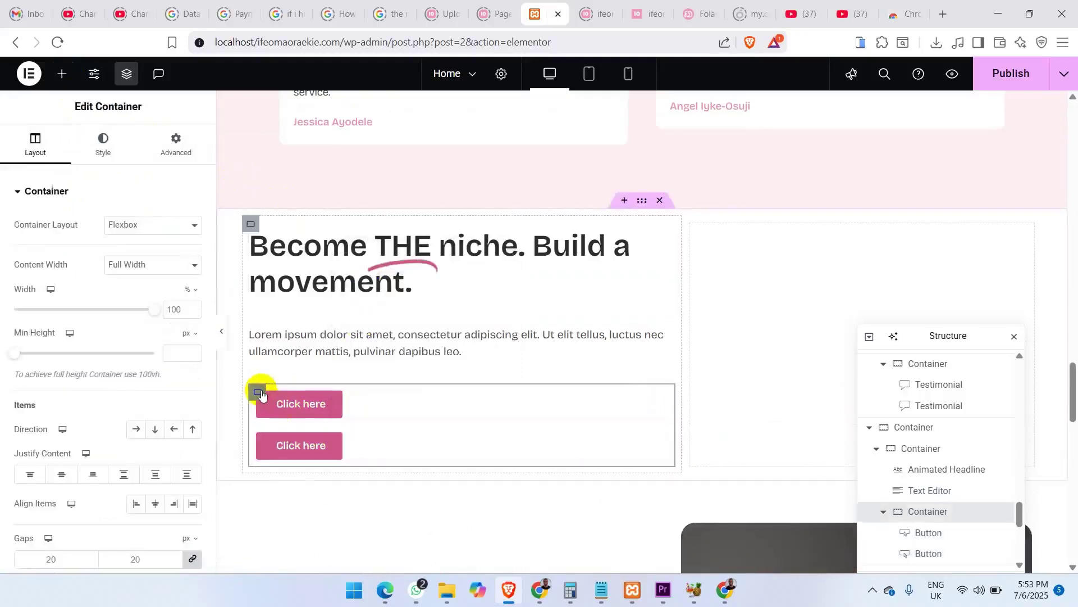
pyautogui.click(136, 428)
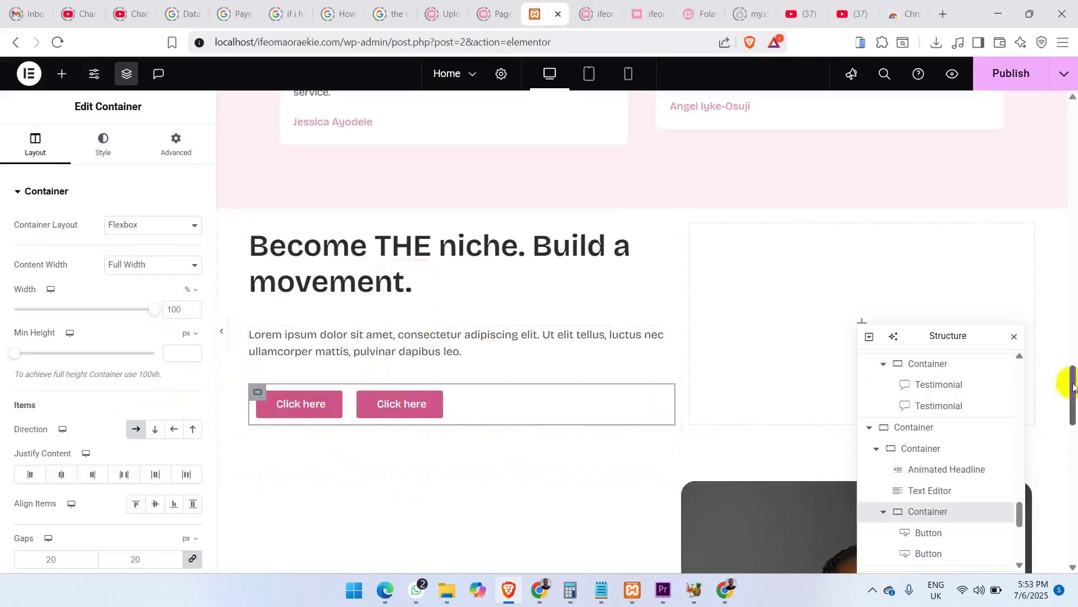
pyautogui.moveTo(1060, 382); pyautogui.dragTo(1068, 409)
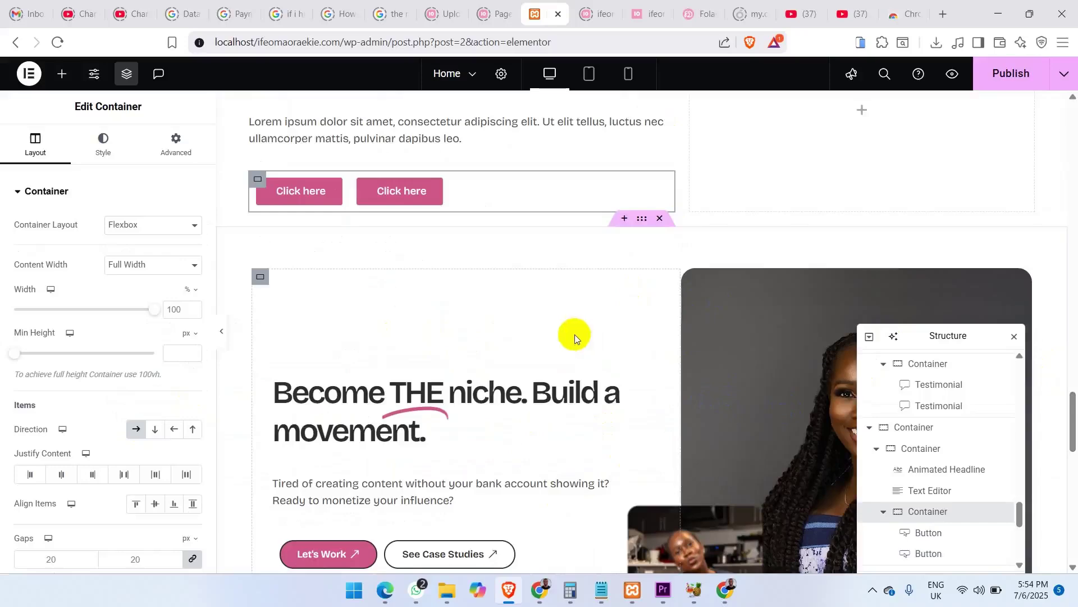
# Give the empty right container a classic background using the image fd-image-01.jpg from the media library.
pyautogui.moveTo(1071, 406); pyautogui.dragTo(1070, 433)
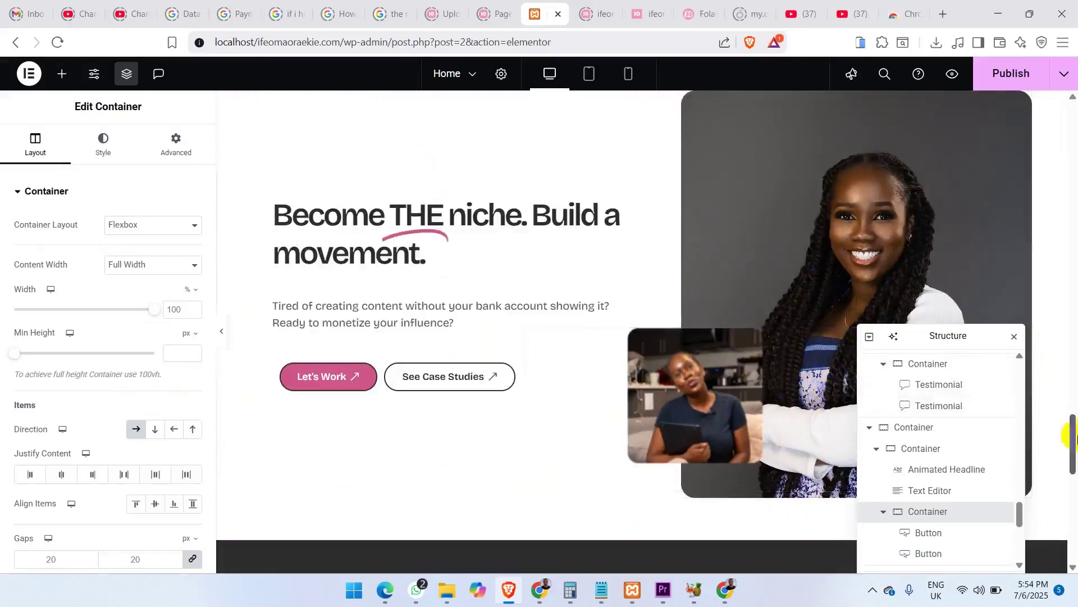
pyautogui.moveTo(1072, 449); pyautogui.dragTo(1066, 390)
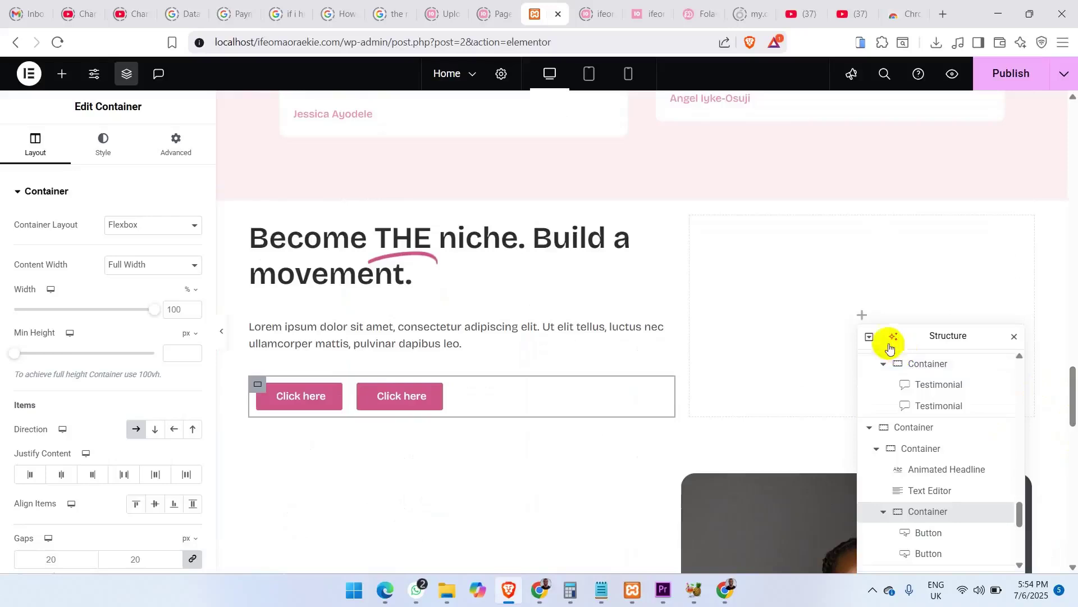
pyautogui.click(695, 220)
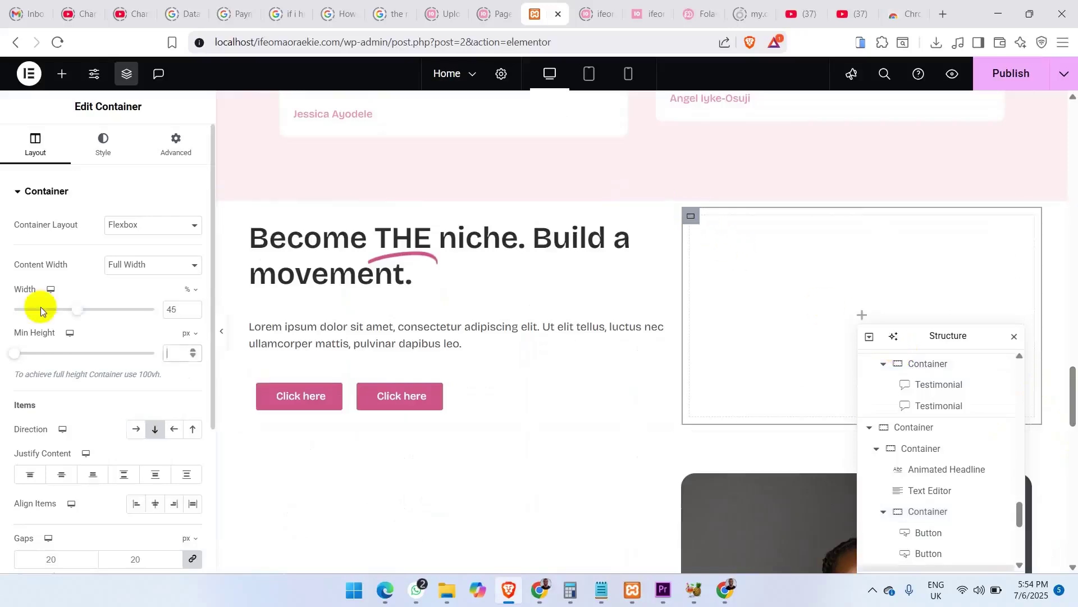
pyautogui.click(102, 141)
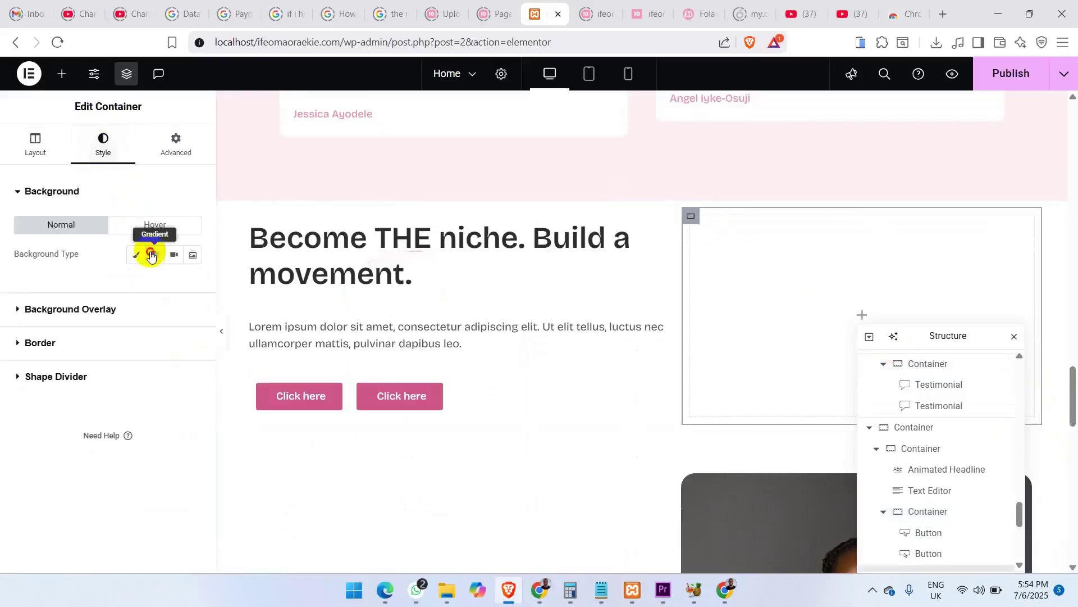
pyautogui.click(151, 256)
pyautogui.click(139, 255)
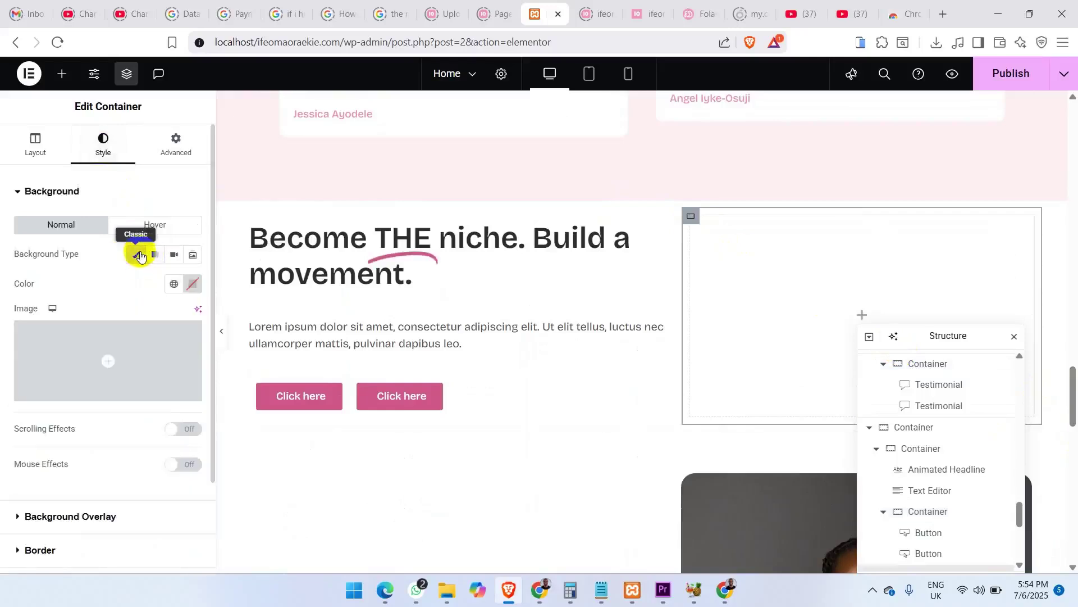
pyautogui.click(144, 341)
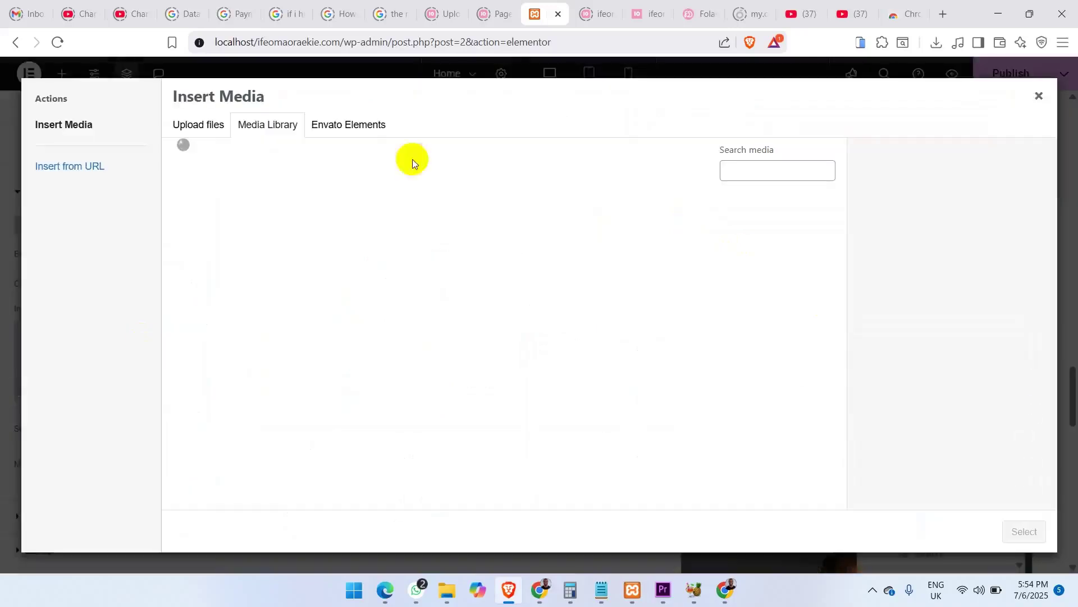
pyautogui.click(778, 456)
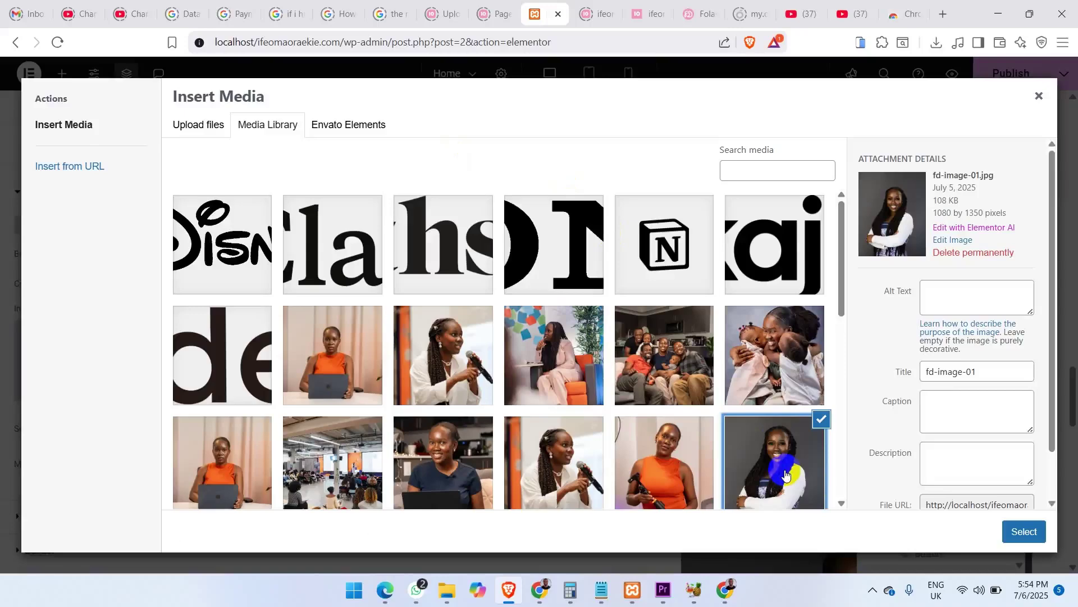
pyautogui.click(1024, 531)
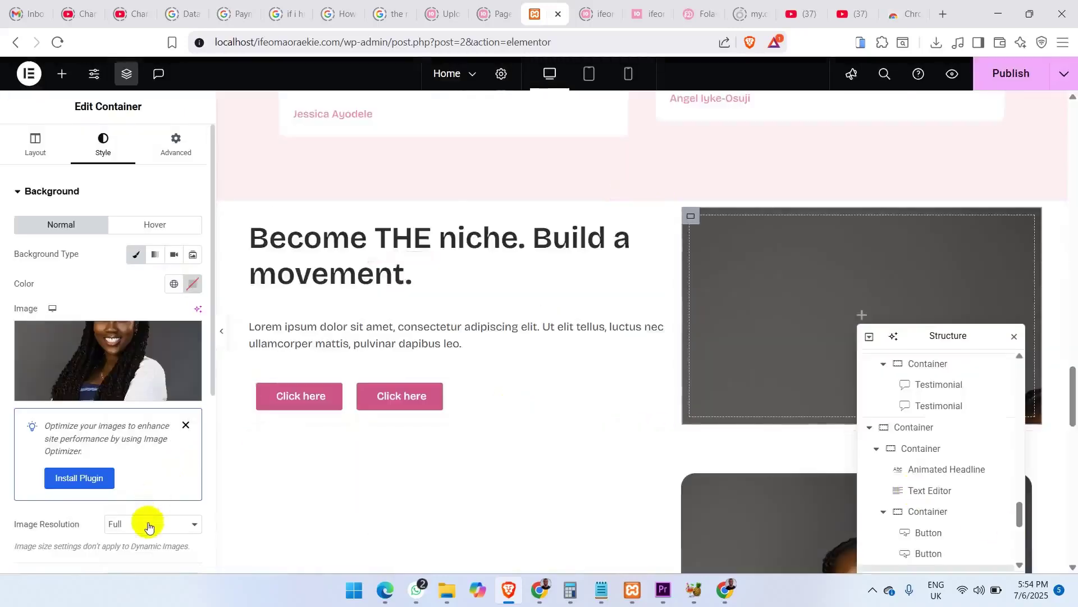
# Set the background image's position to Center Center and its display size to Cover.
pyautogui.click(149, 525)
pyautogui.click(79, 522)
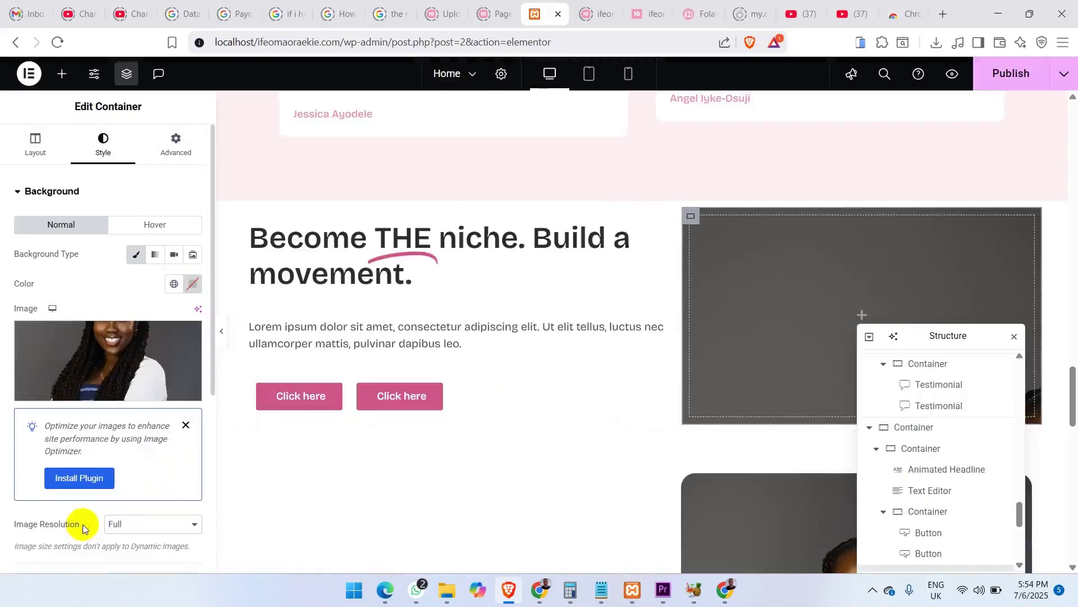
pyautogui.scroll(-1, 83, 525)
pyautogui.scroll(-3, 83, 524)
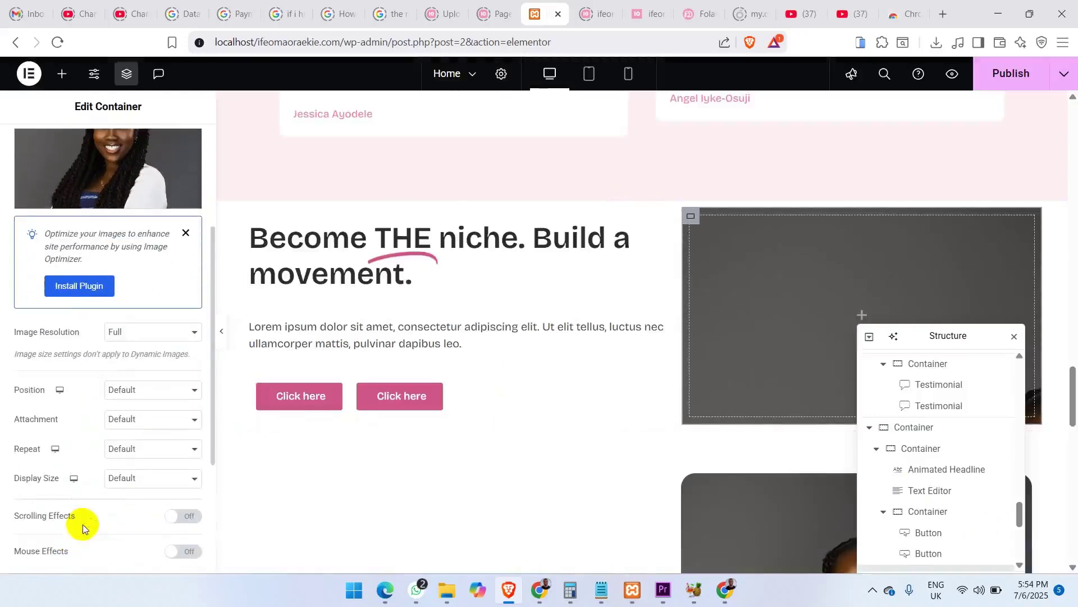
pyautogui.click(154, 390)
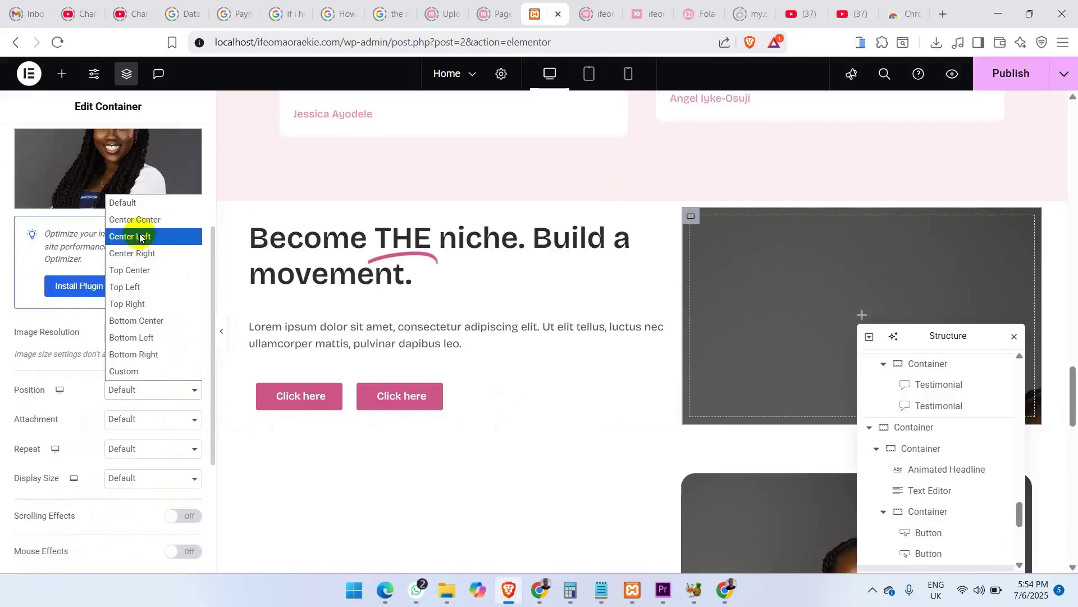
pyautogui.click(150, 220)
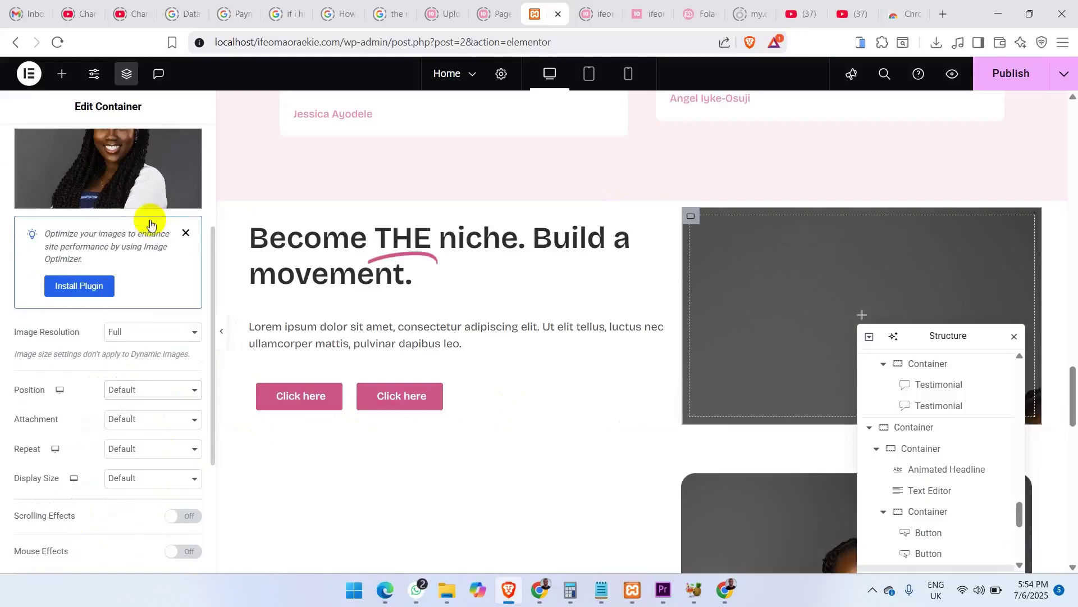
pyautogui.click(151, 474)
pyautogui.click(155, 427)
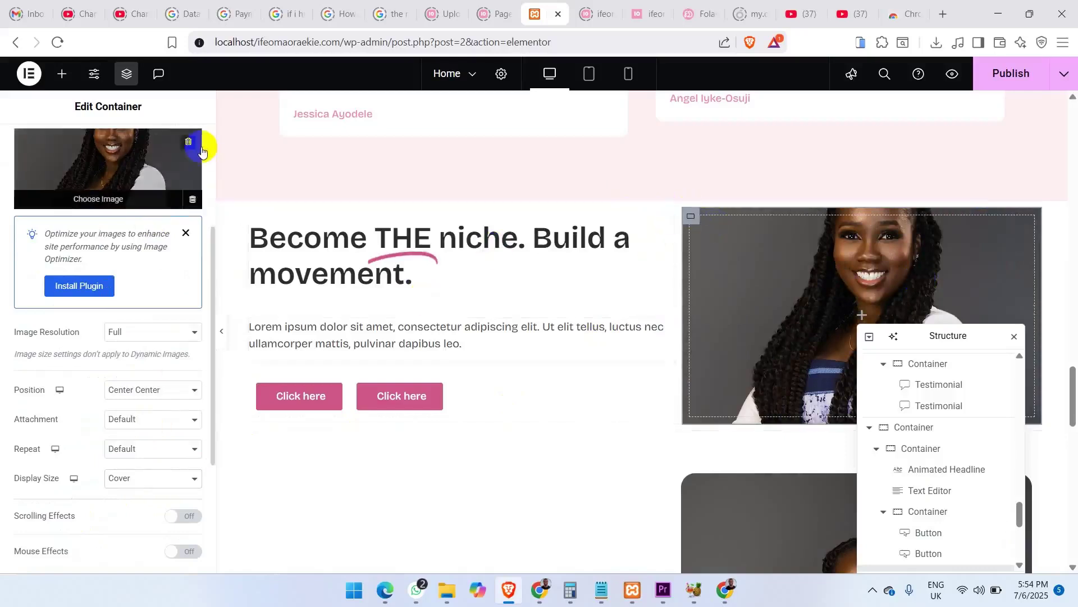
# Set the photo container's minimum height to 580 px and justify the text column's content to the center.
pyautogui.scroll(5, 207, 156)
pyautogui.click(34, 147)
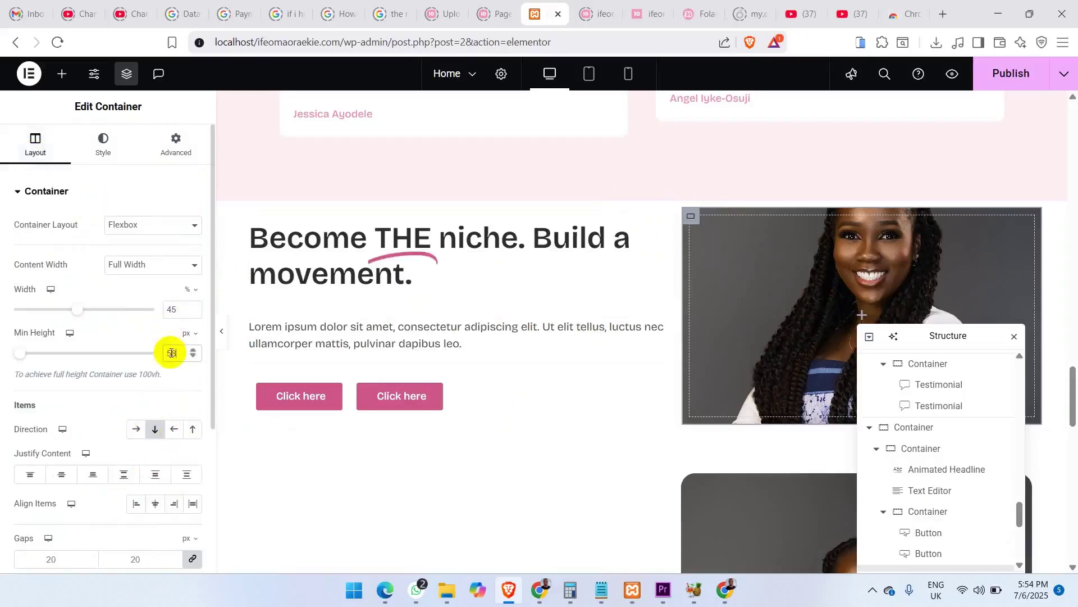
pyautogui.write('0')
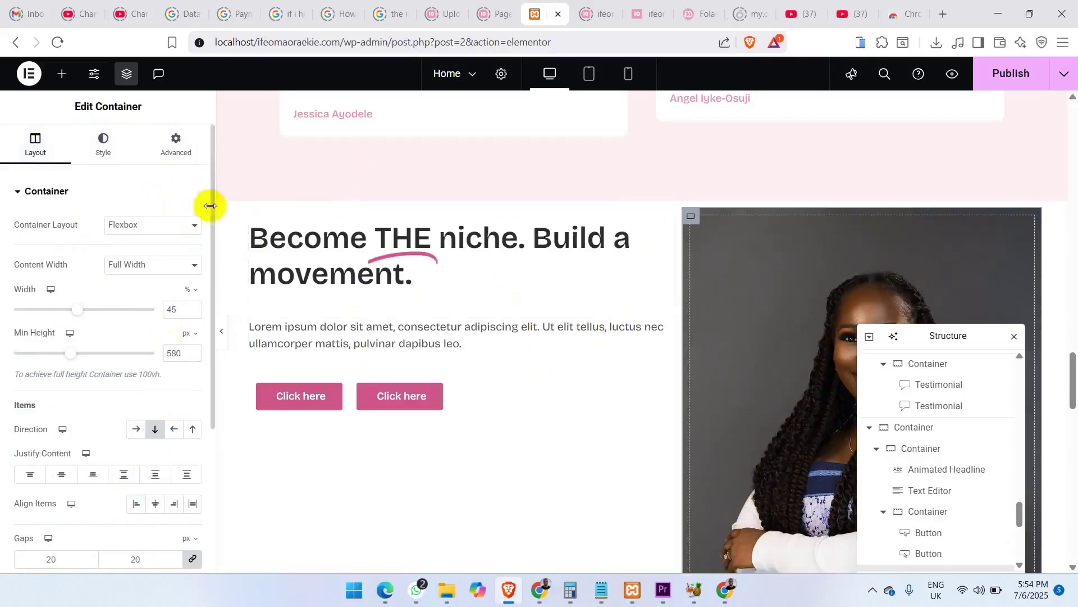
pyautogui.click(249, 215)
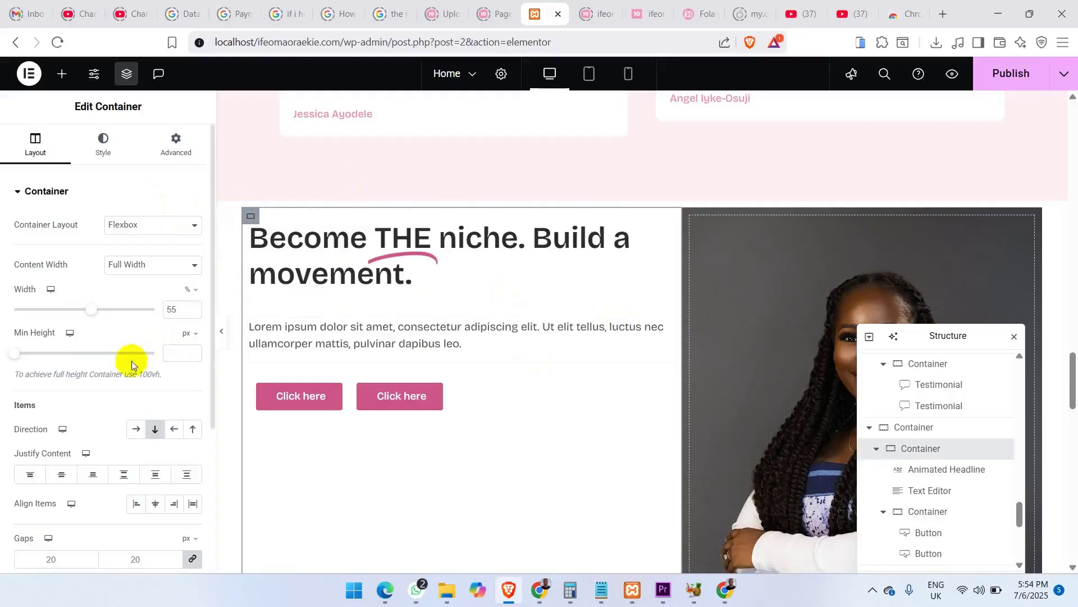
pyautogui.click(62, 474)
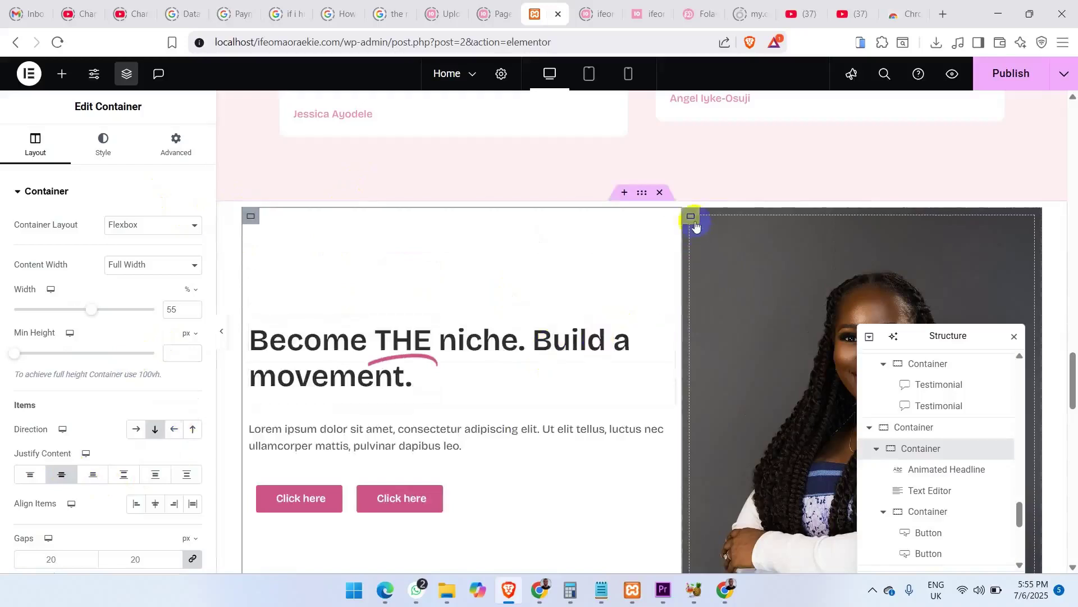
# Round all corners of the photo container with a 30 px border radius.
pyautogui.click(690, 219)
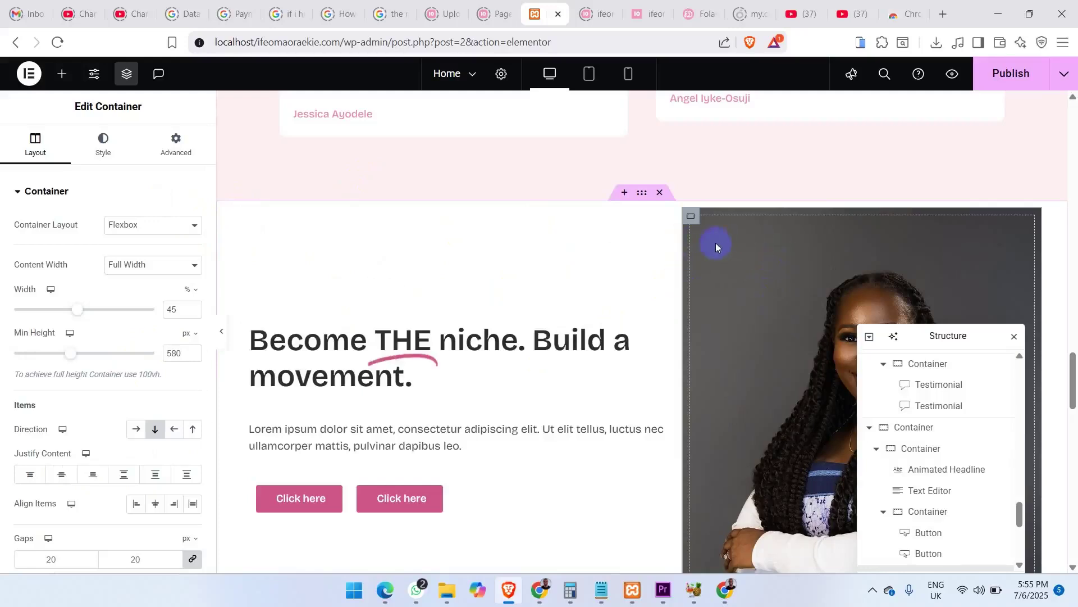
pyautogui.click(94, 147)
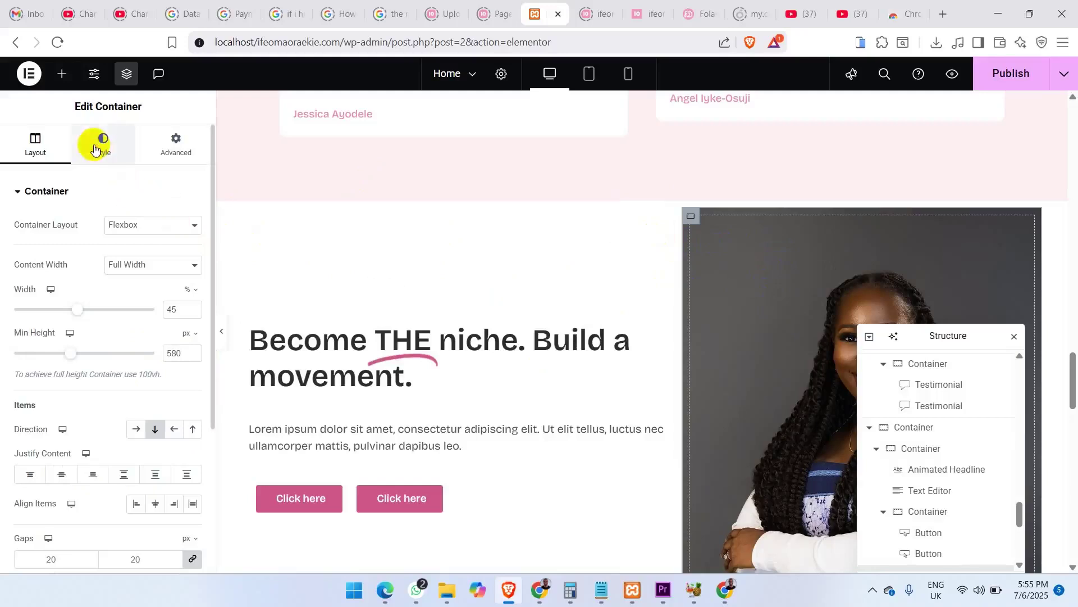
pyautogui.click(90, 187)
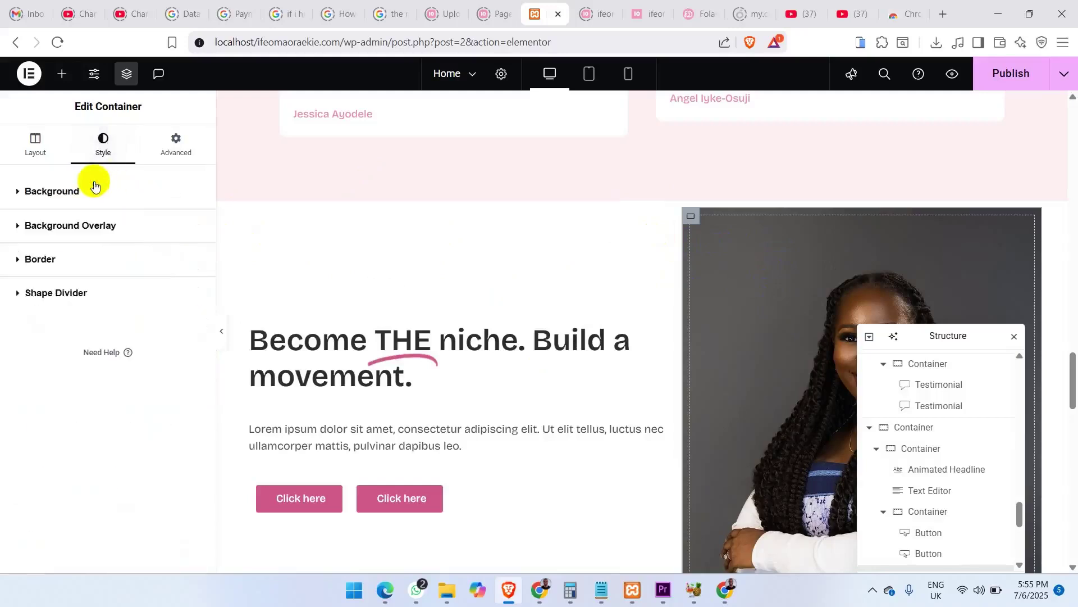
pyautogui.click(81, 263)
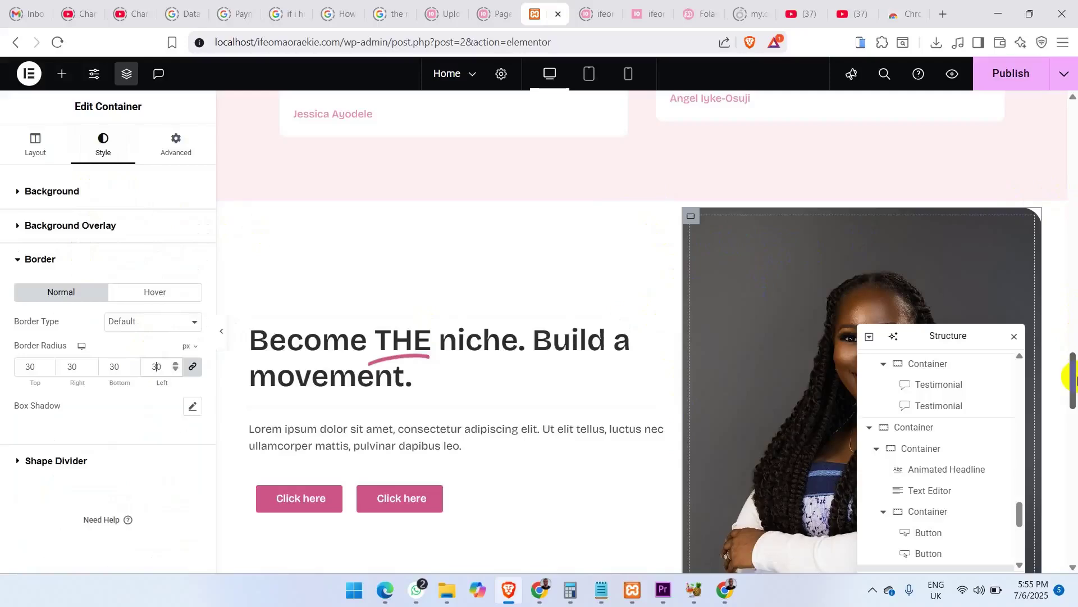
pyautogui.moveTo(1073, 374)
pyautogui.mouseDown()
pyautogui.moveTo(1072, 396)
pyautogui.moveTo(1072, 377)
pyautogui.mouseUp()
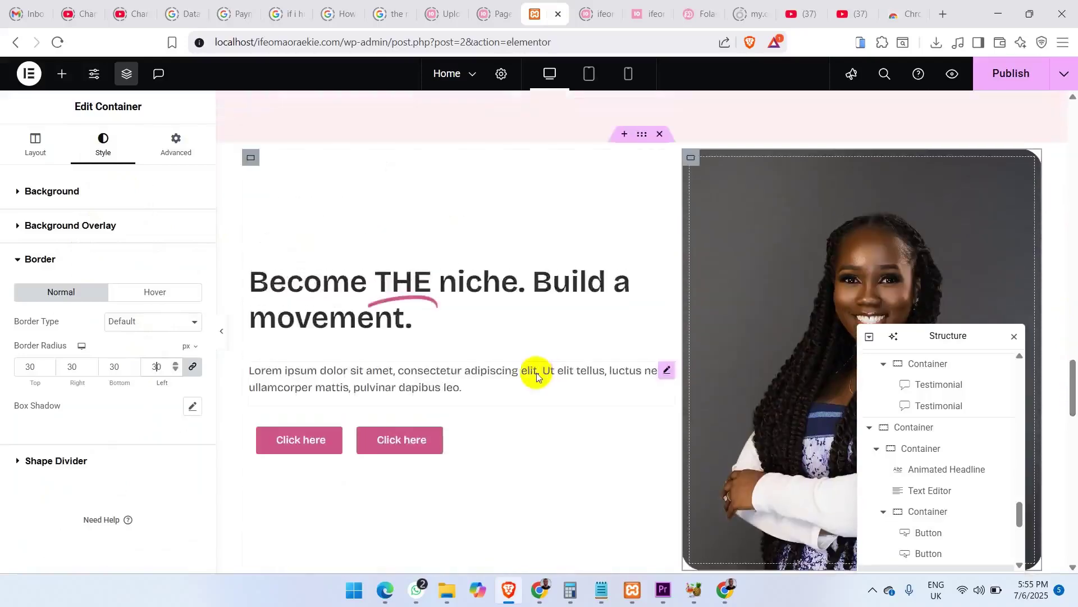
# Add an Image widget inside the photo container and choose FS_S1.png from the media library.
pyautogui.click(61, 73)
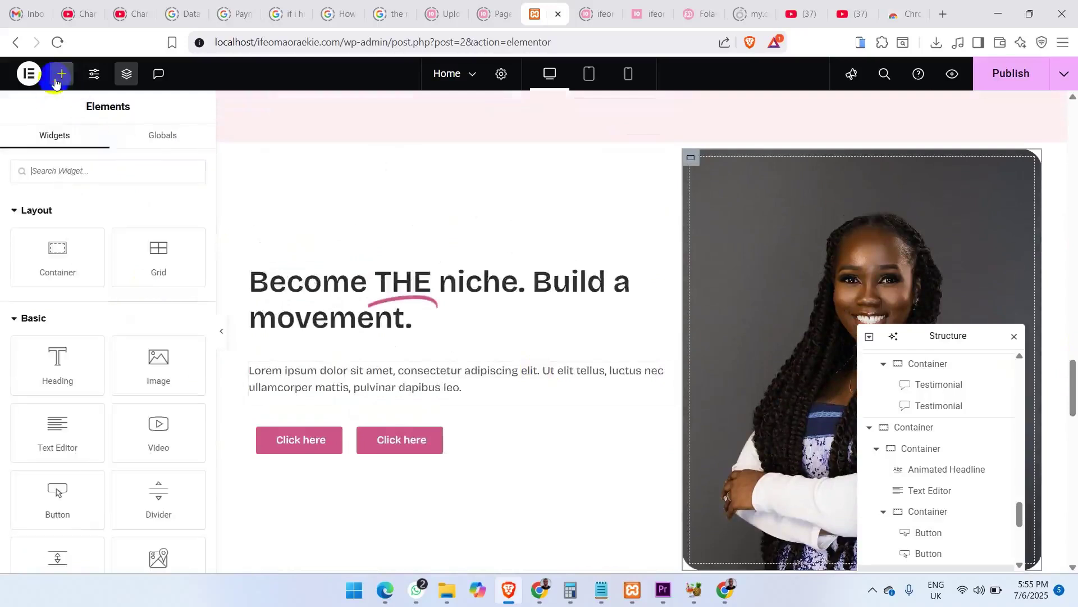
pyautogui.moveTo(187, 366); pyautogui.dragTo(791, 298)
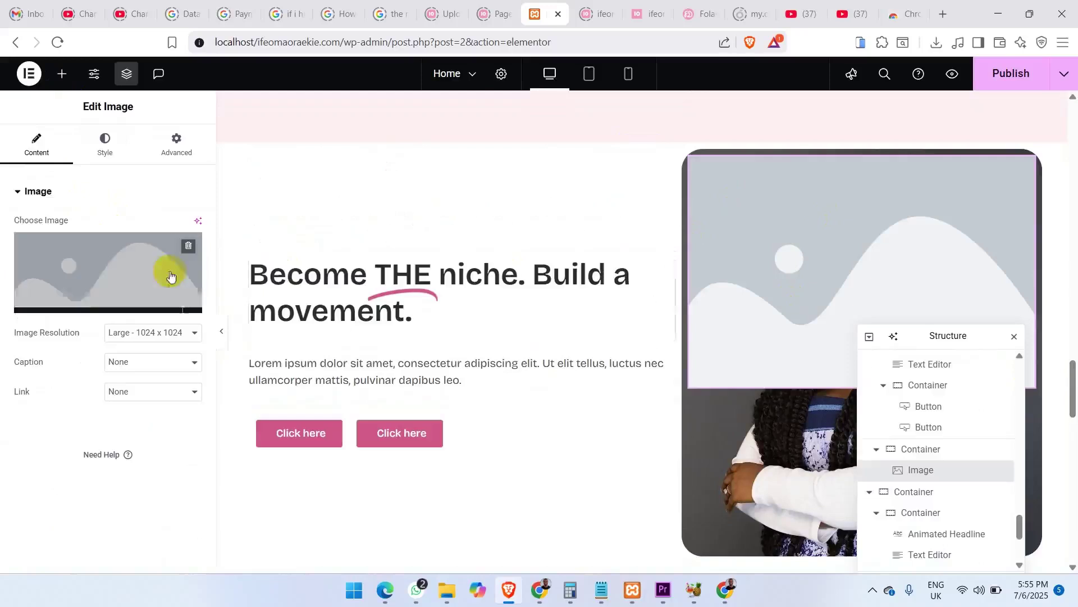
pyautogui.click(147, 276)
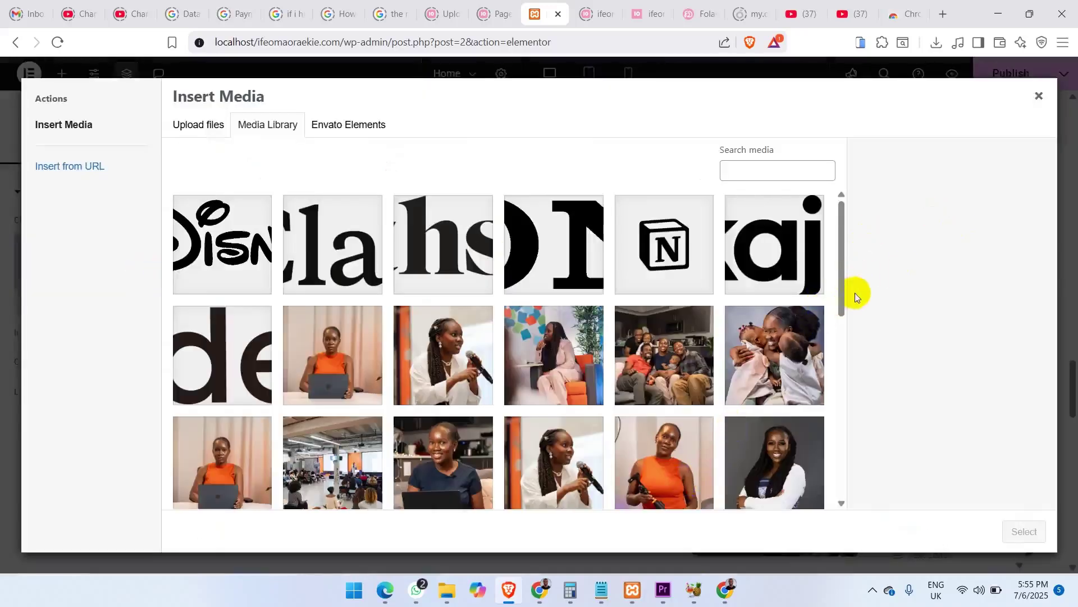
pyautogui.moveTo(843, 274); pyautogui.dragTo(850, 323)
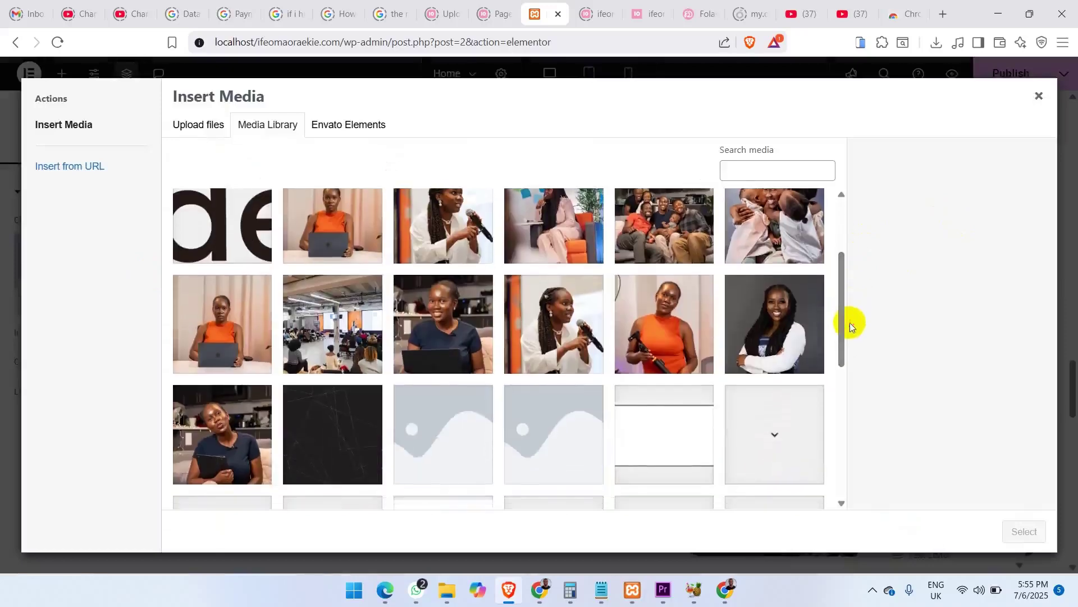
pyautogui.click(245, 438)
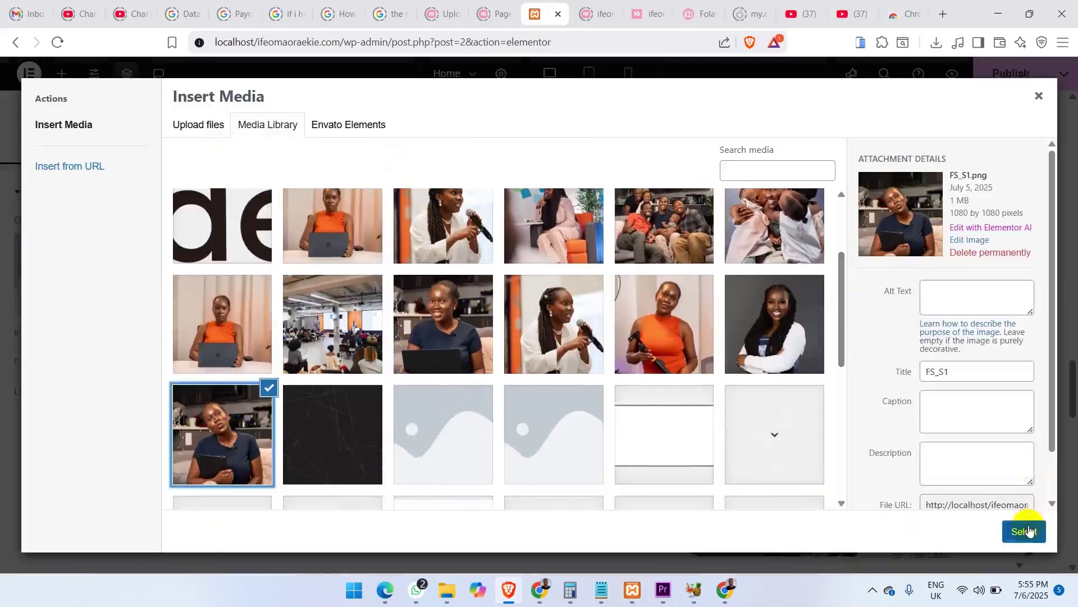
pyautogui.click(1025, 531)
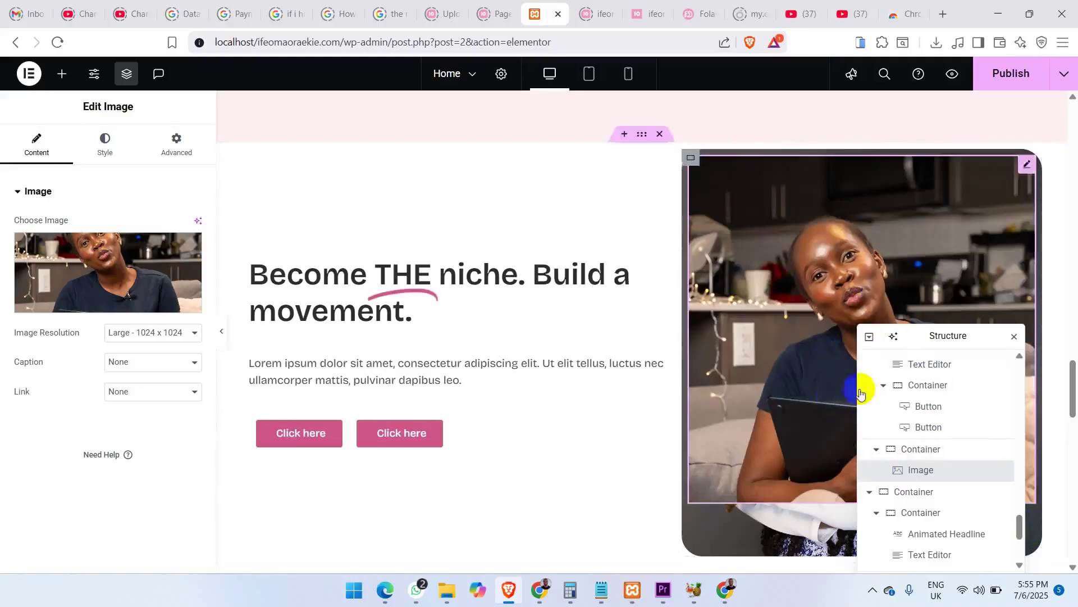
# Set the width of the new image inside the photo container to 50%.
pyautogui.click(120, 144)
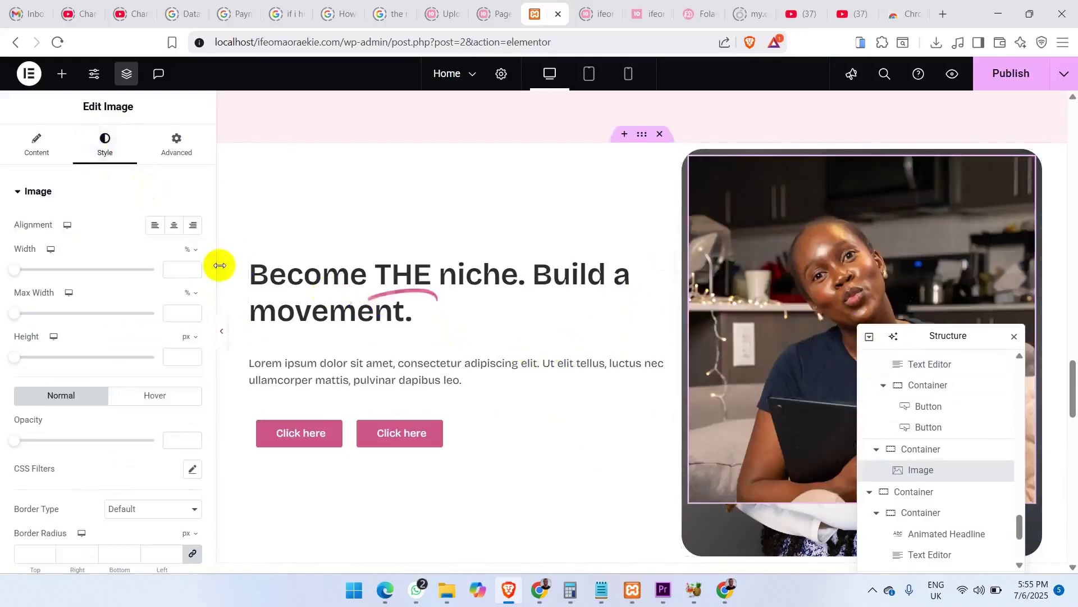
pyautogui.click(177, 268)
pyautogui.write('50')
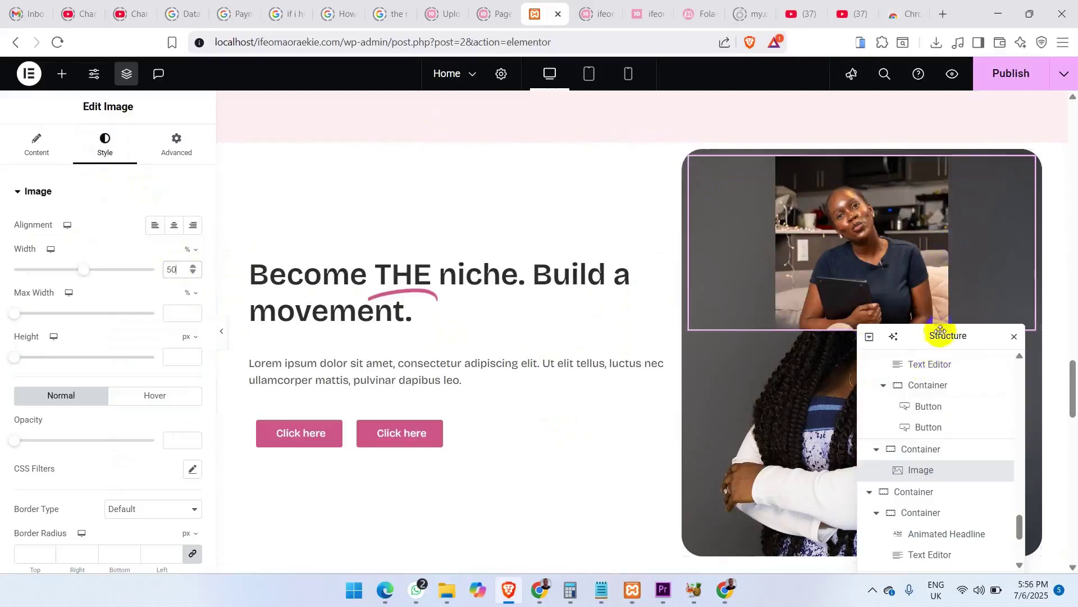
# Uncover the photo container and justify its content to the end so the small image sits at its base.
pyautogui.moveTo(943, 333); pyautogui.dragTo(454, 362)
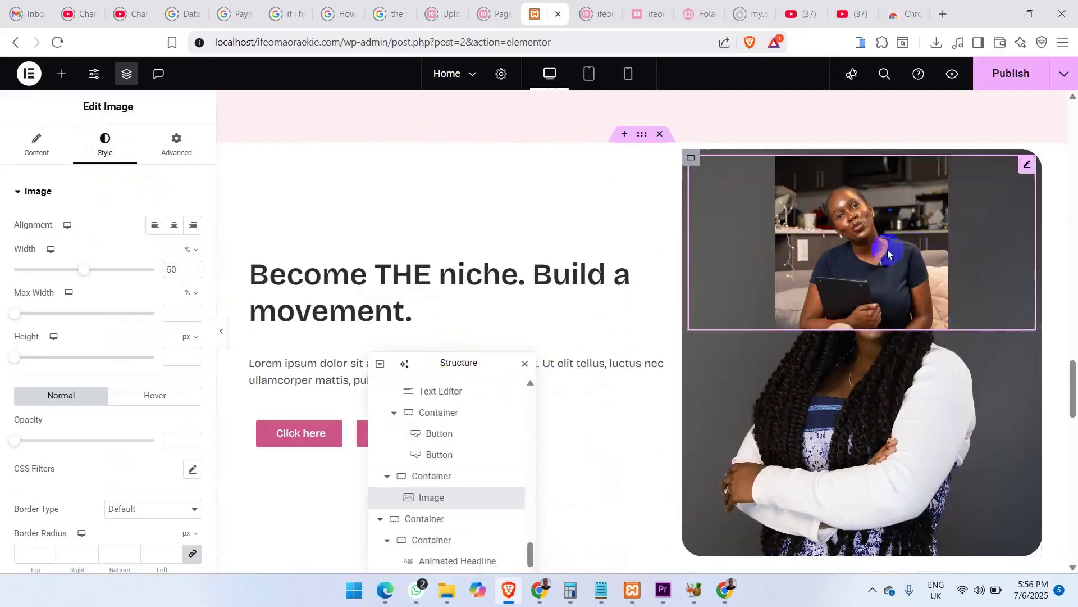
pyautogui.click(693, 160)
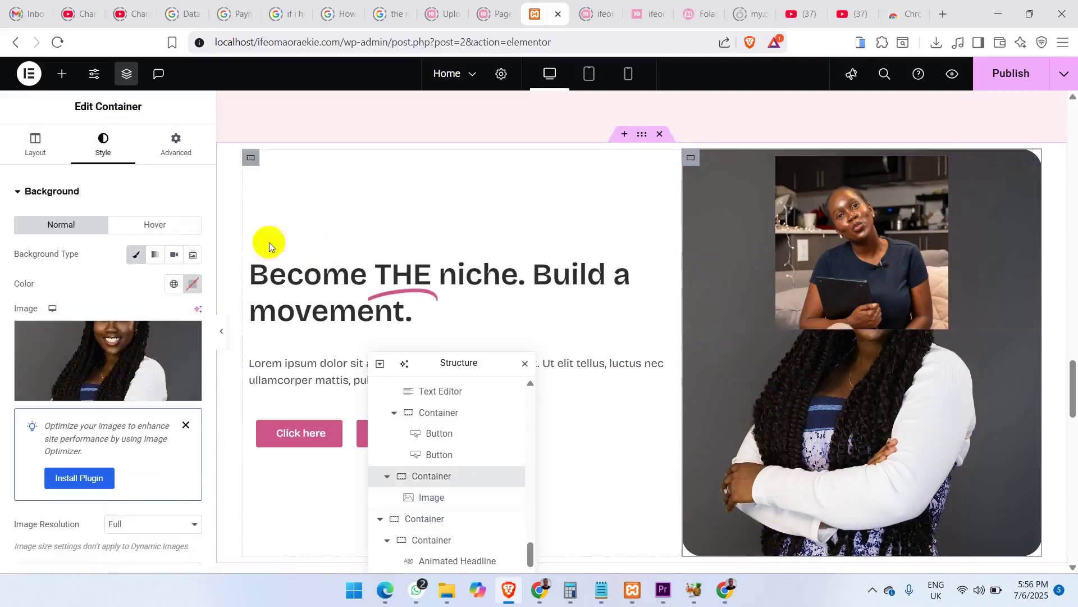
pyautogui.click(42, 143)
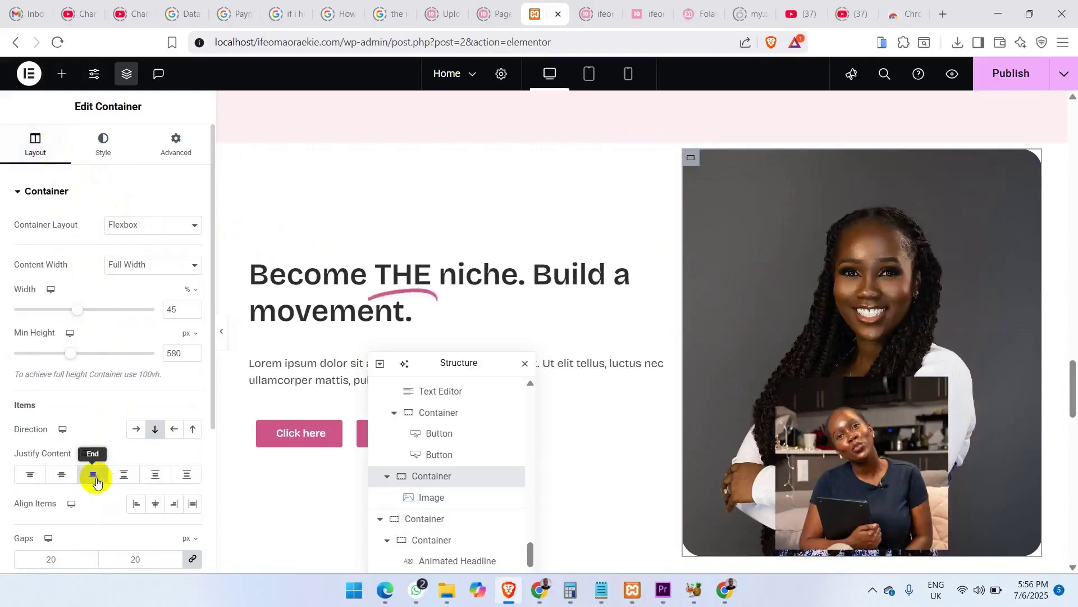
# Compare the small overlapping image with the finished reference section and round all its corners with a 20 px border radius.
pyautogui.moveTo(1072, 377); pyautogui.dragTo(1075, 435)
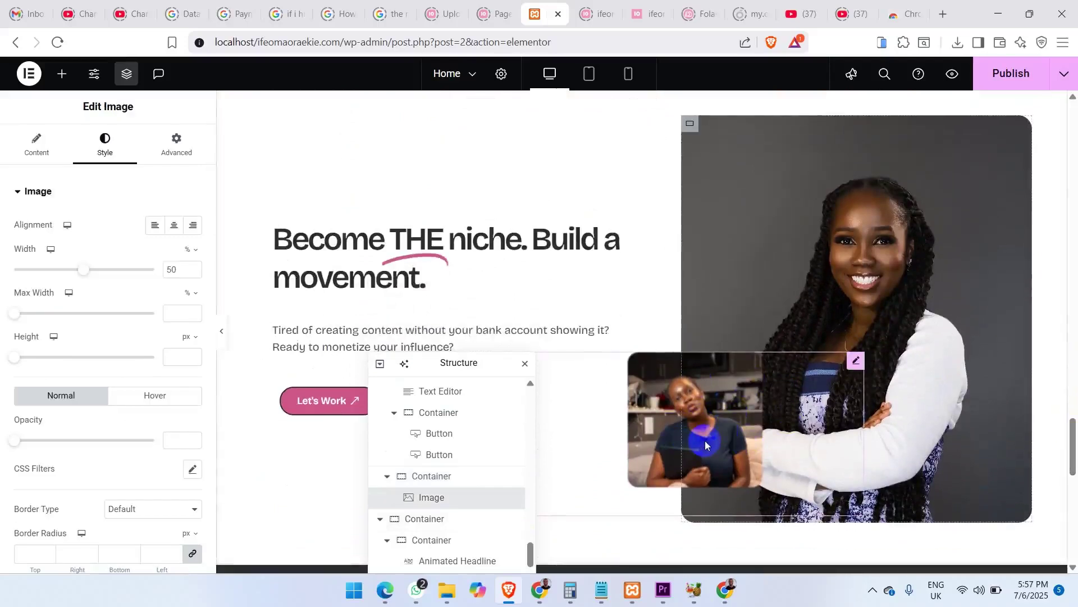
pyautogui.moveTo(1067, 409)
pyautogui.mouseDown()
pyautogui.moveTo(1069, 436)
pyautogui.moveTo(1070, 394)
pyautogui.mouseUp()
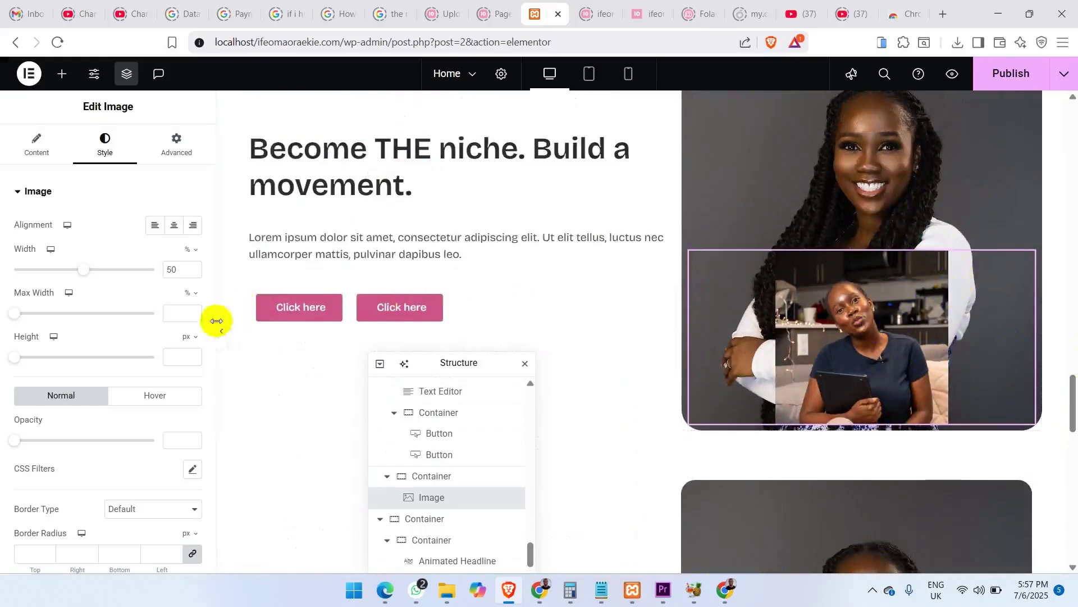
pyautogui.scroll(-1, 125, 470)
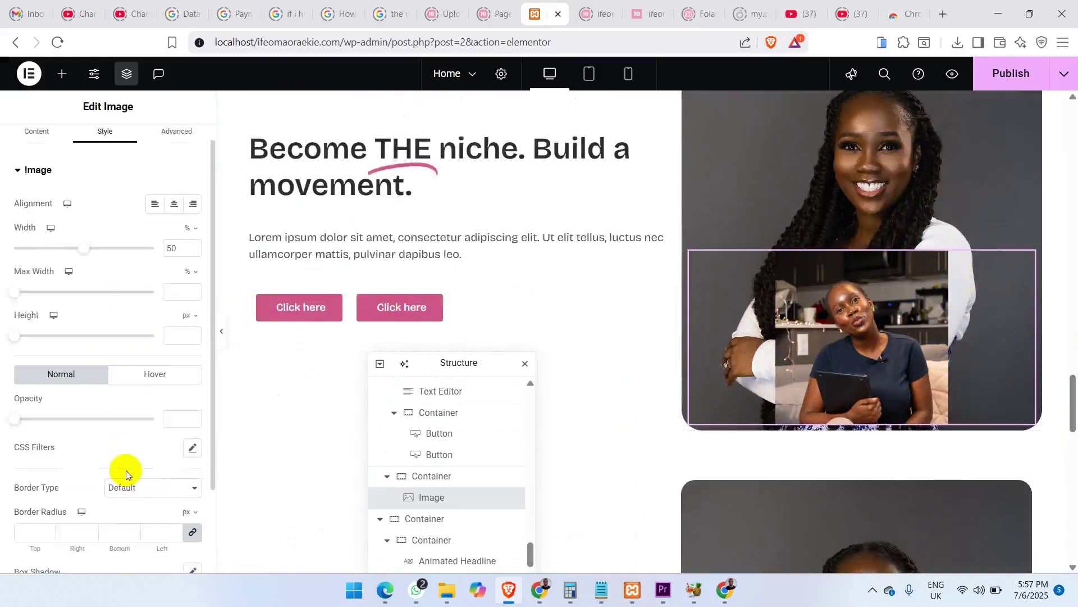
pyautogui.click(151, 492)
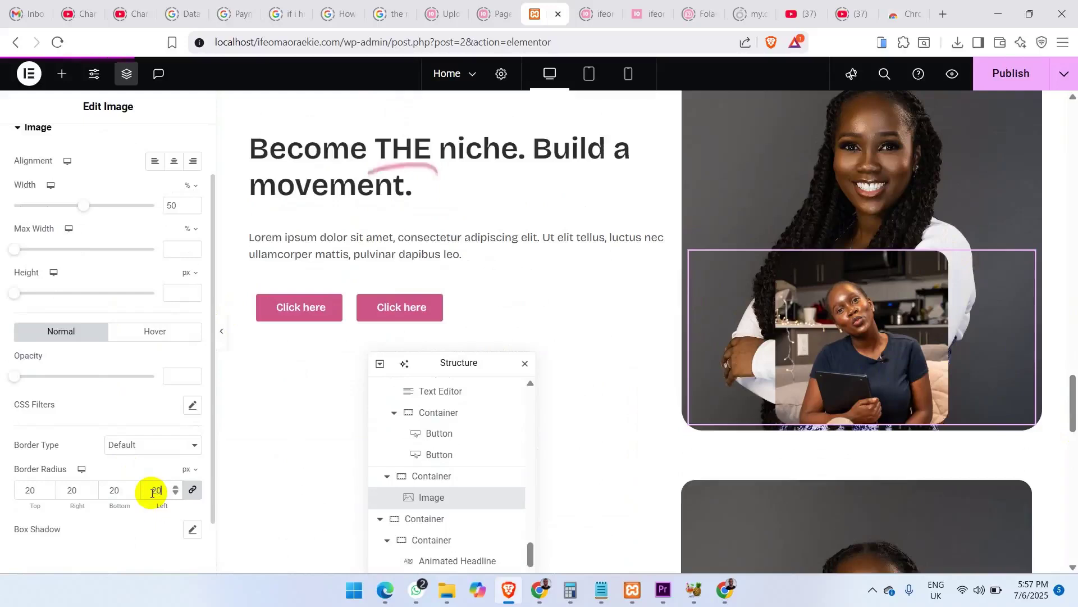
# Apply a CSS filter blur of 1.3 to the small image inside the photo container.
pyautogui.click(193, 406)
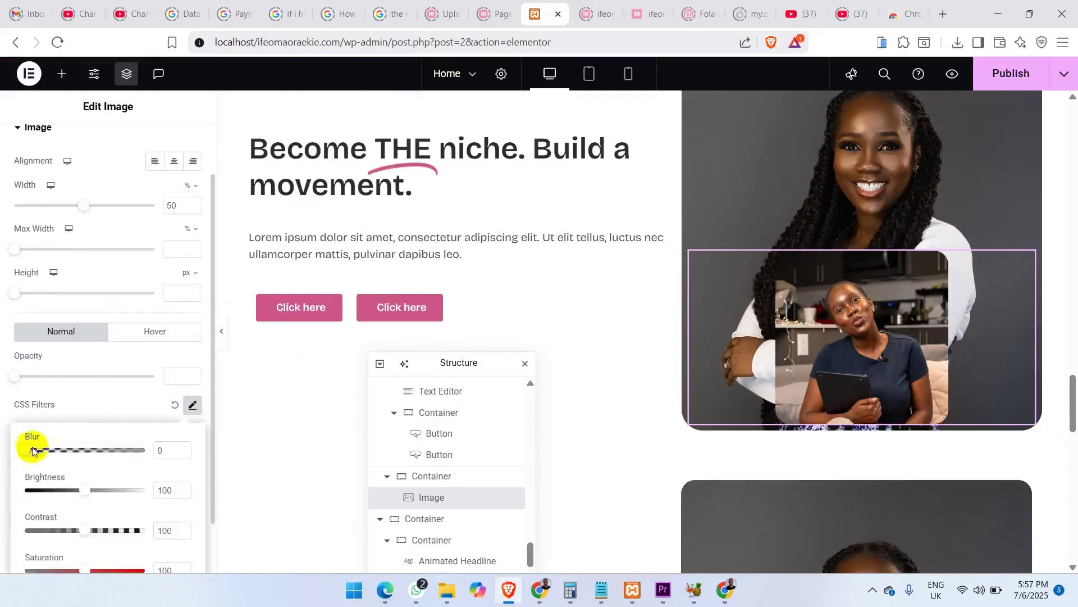
pyautogui.moveTo(24, 451); pyautogui.dragTo(52, 451)
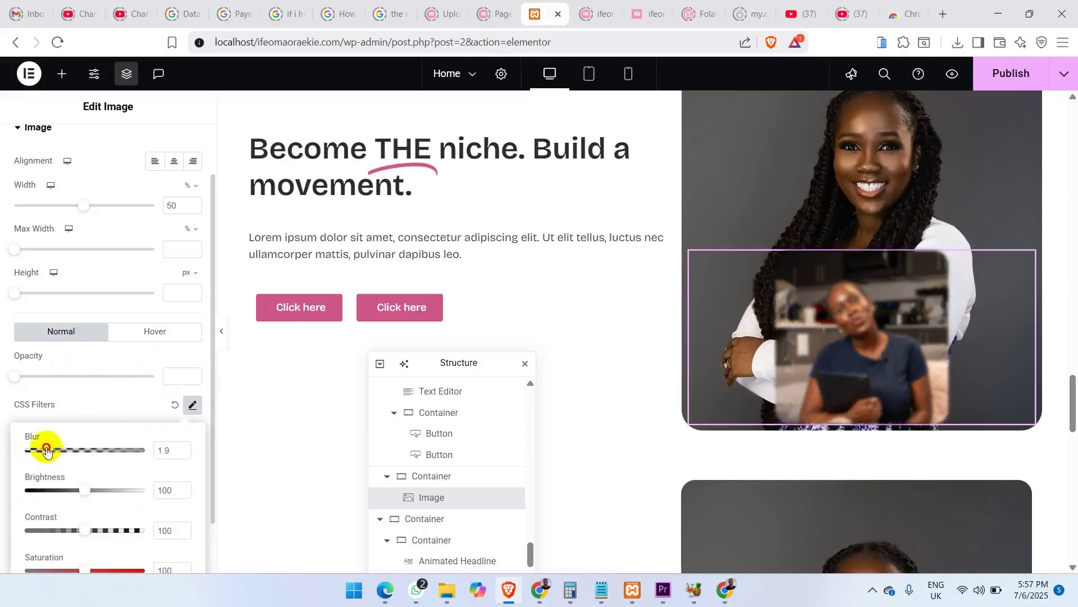
pyautogui.moveTo(47, 449); pyautogui.dragTo(39, 451)
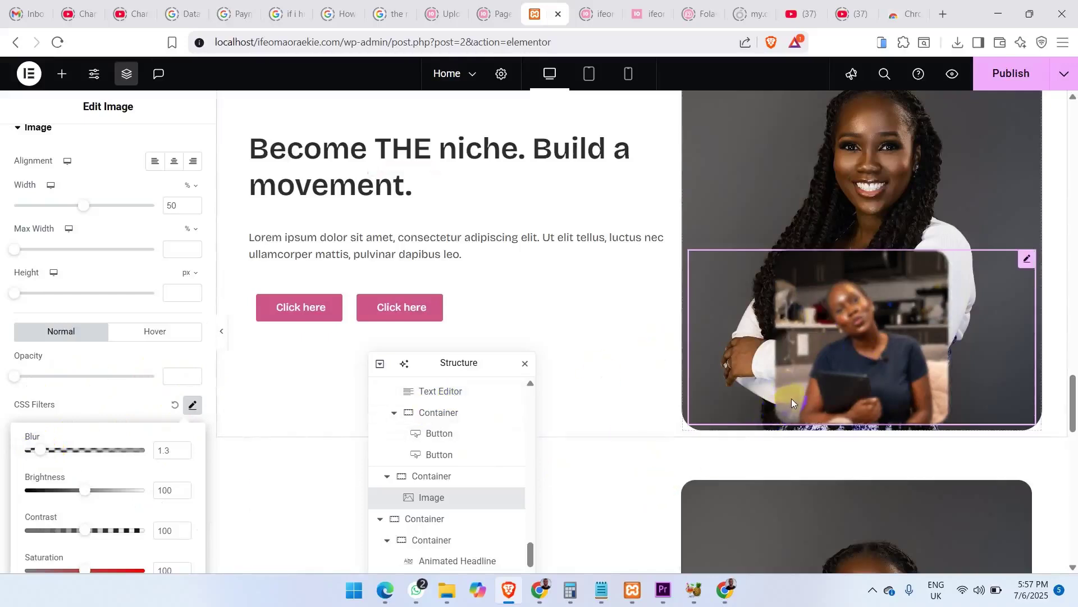
pyautogui.click(114, 403)
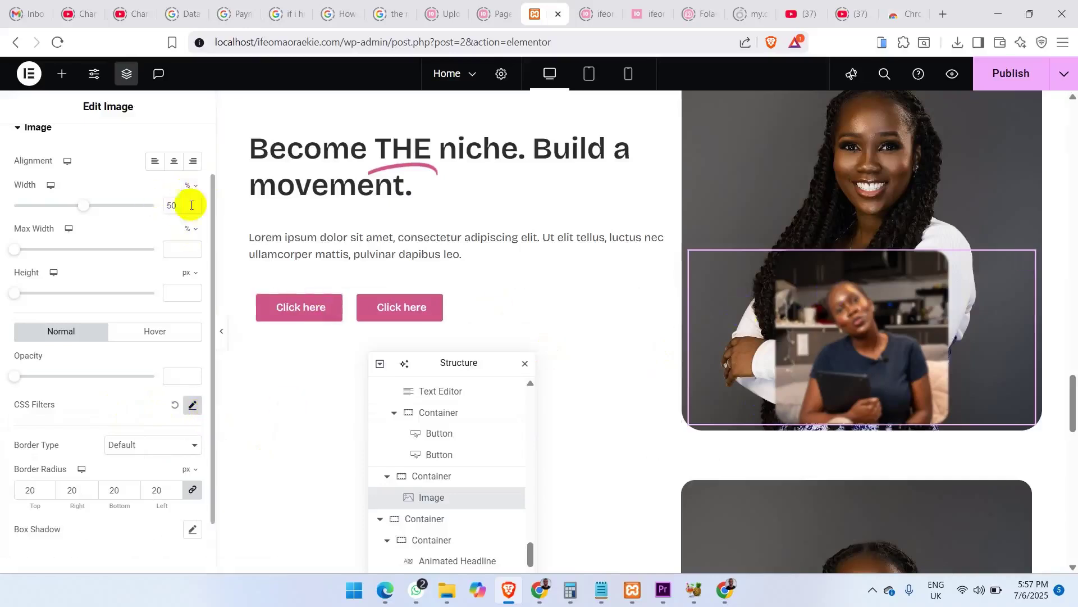
# Reduce the width of the small image inside the photo container to 40%.
pyautogui.click(170, 205)
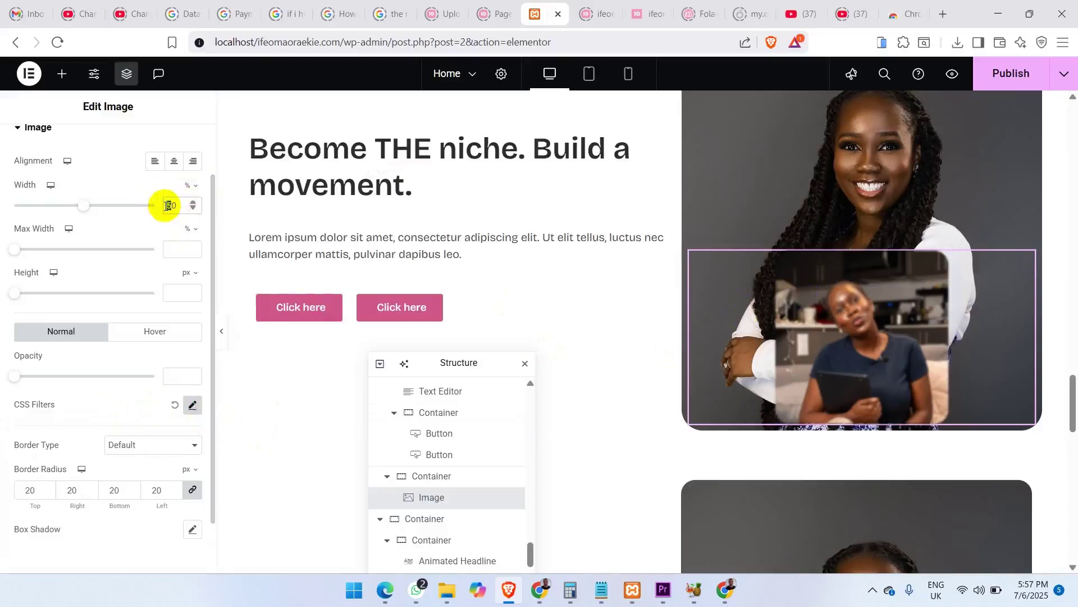
pyautogui.write('40')
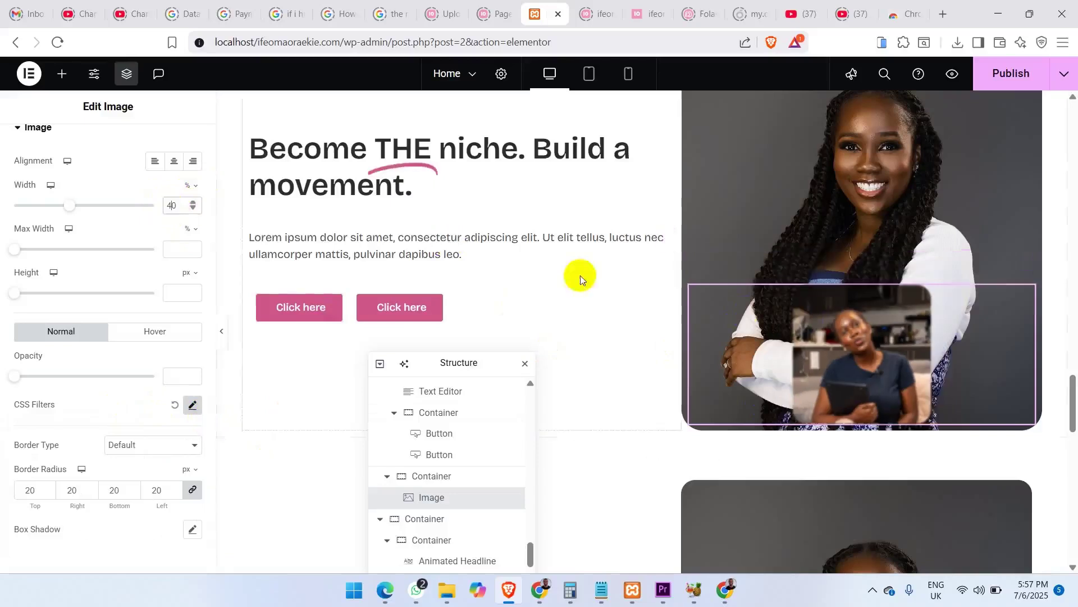
pyautogui.scroll(2, 211, 154)
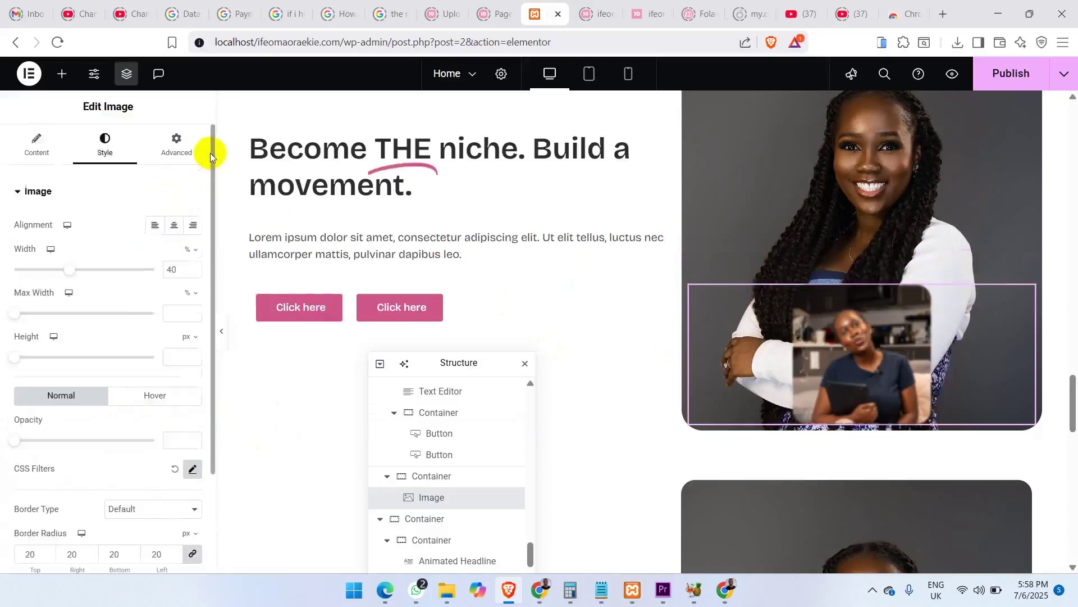
# Give the small image 40 px of bottom padding, keeping the other sides at 0, and compare its placement with the reference section.
pyautogui.click(178, 152)
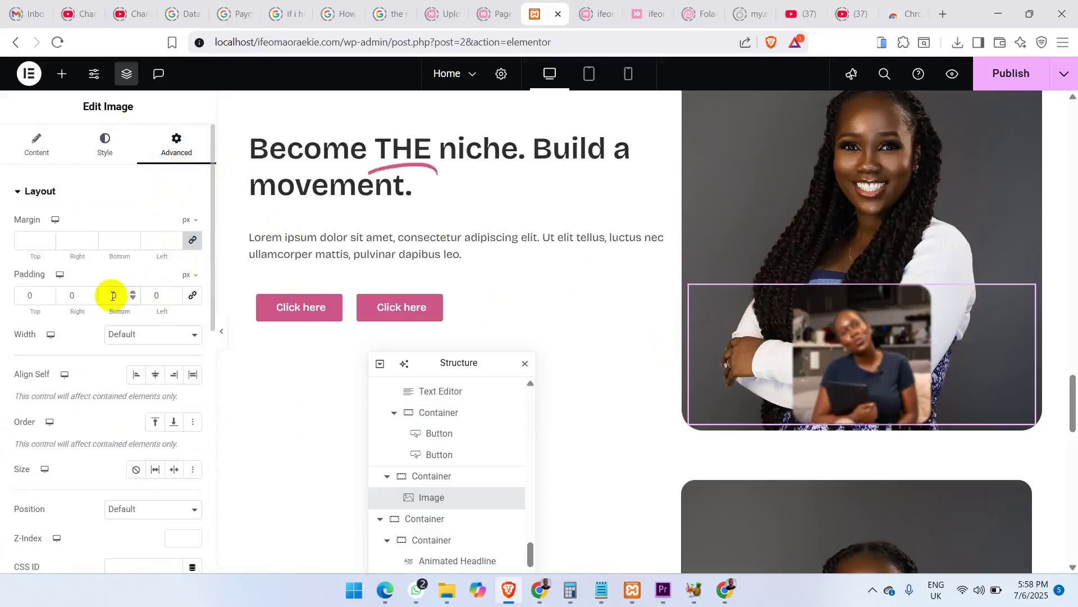
pyautogui.write('50')
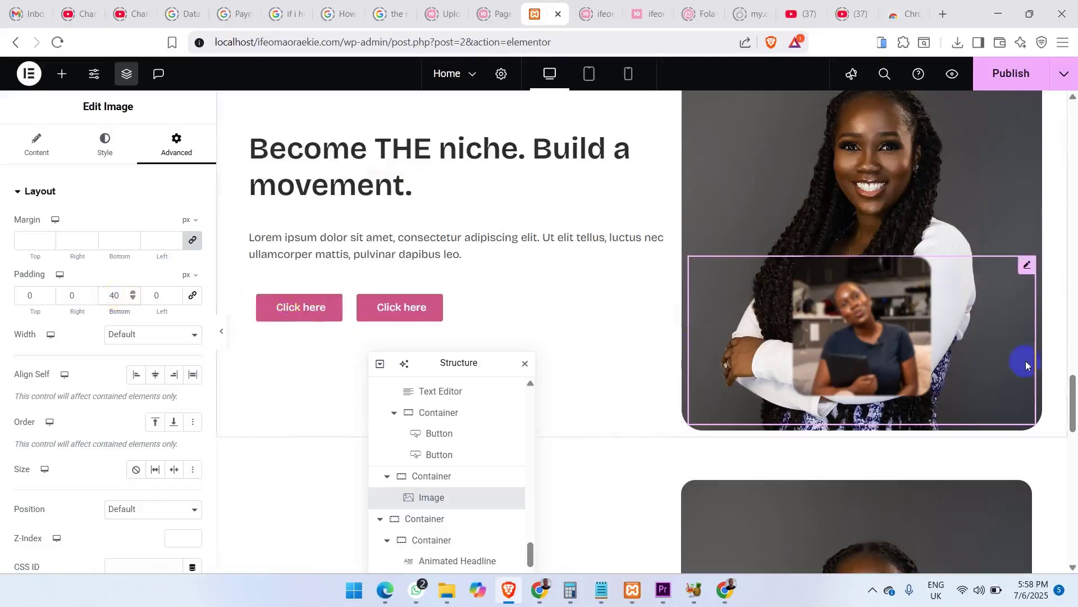
pyautogui.moveTo(1072, 399); pyautogui.dragTo(1071, 447)
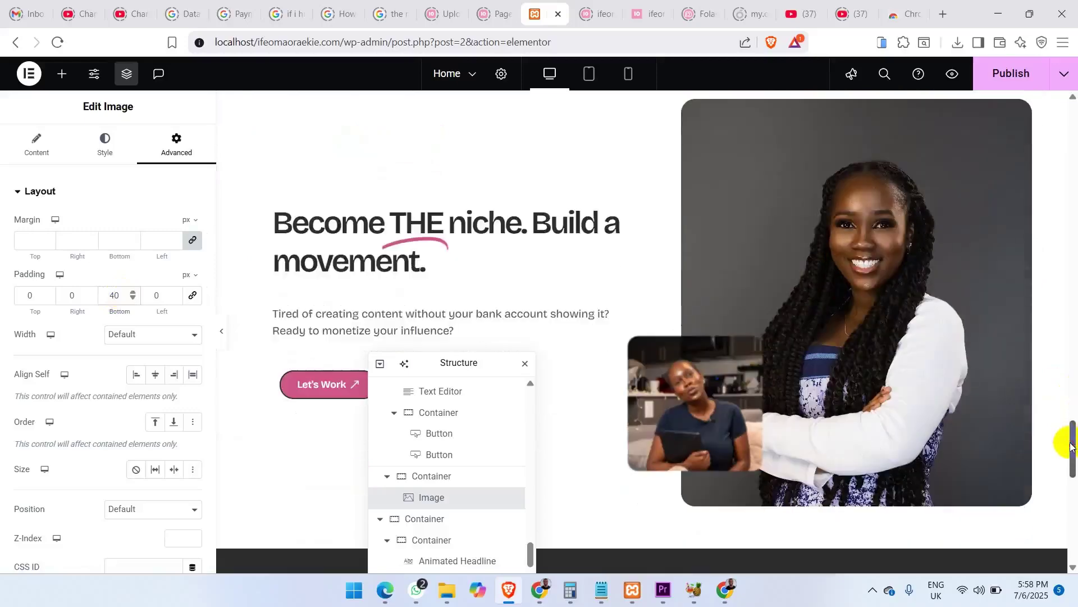
pyautogui.scroll(1, 1073, 438)
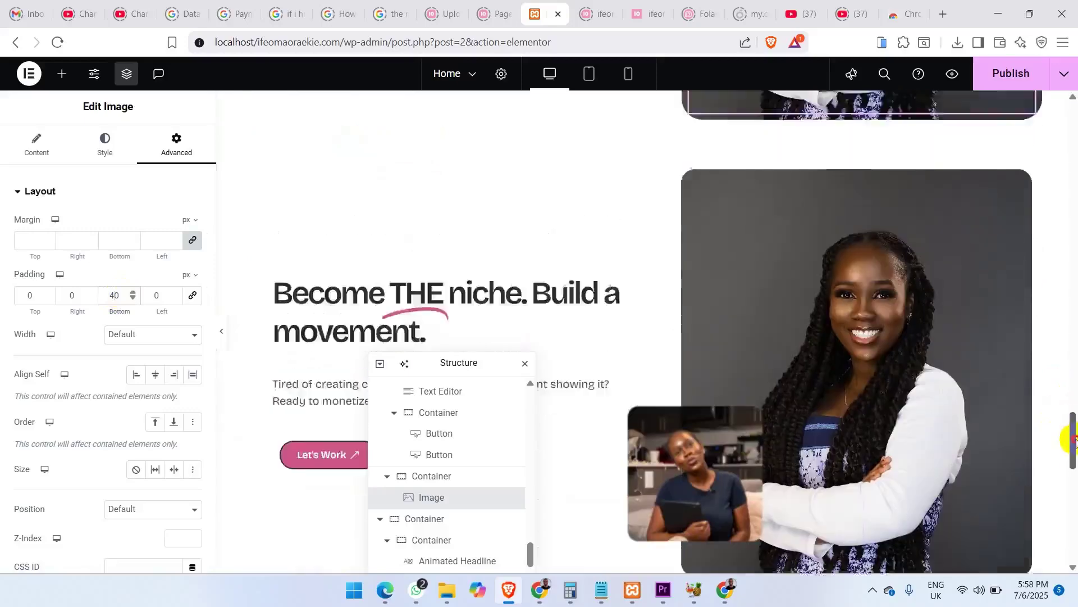
pyautogui.moveTo(1075, 442); pyautogui.dragTo(1073, 401)
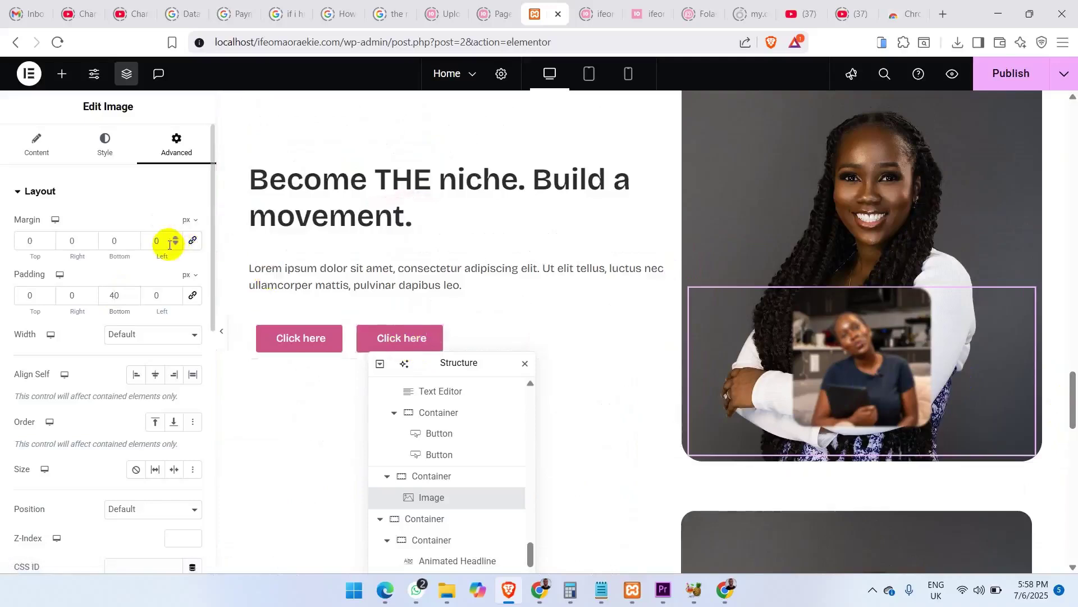
# Try shifting the small image sideways by gradually lowering its left margin into negative values, with the other margins at 0.
pyautogui.moveTo(158, 248); pyautogui.dragTo(141, 249)
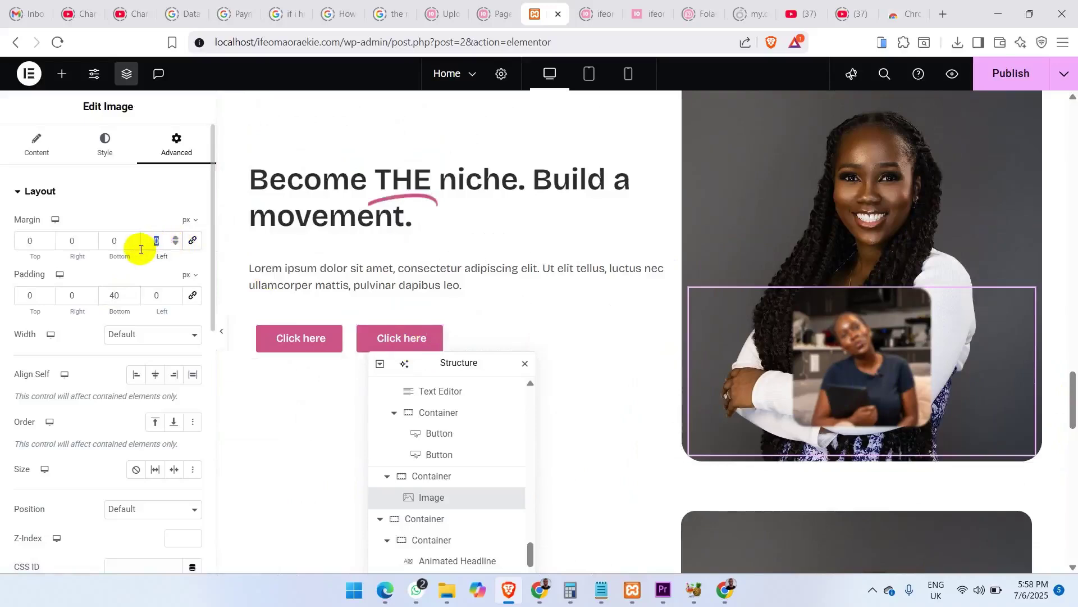
pyautogui.write('-1')
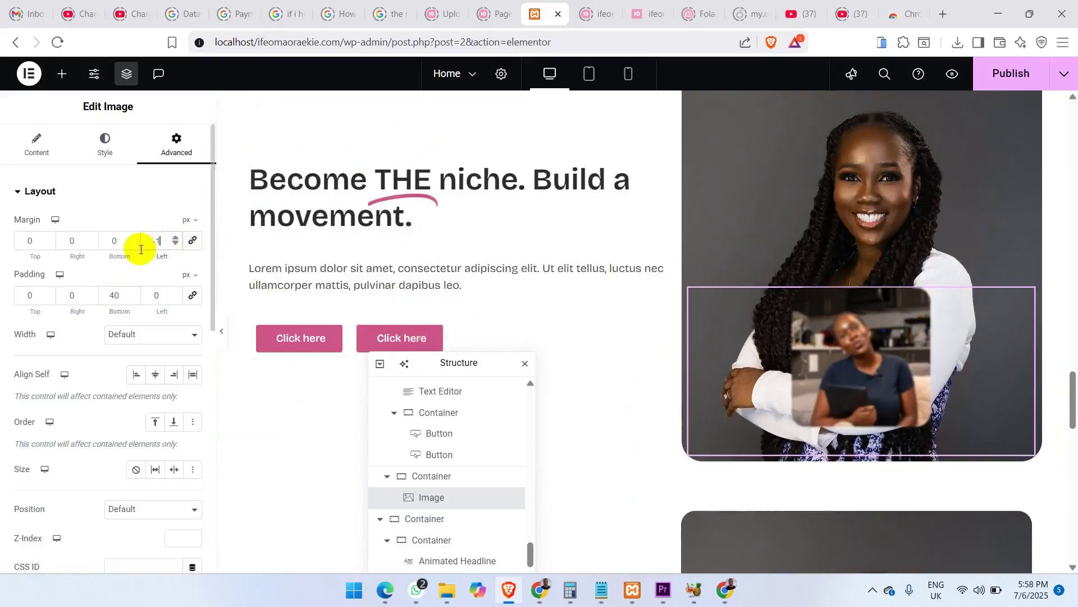
pyautogui.press('Down')
pyautogui.press('Down')
pyautogui.press('Down')
pyautogui.press('Down')
pyautogui.press('Down')
pyautogui.press('Down')
pyautogui.press('Down')
pyautogui.press('Down')
pyautogui.press('Down')
pyautogui.press('Down')
pyautogui.press('Down')
pyautogui.press('Down')
pyautogui.press('Down')
pyautogui.press('Down')
pyautogui.press('Down')
pyautogui.press('Down')
pyautogui.press('Down')
pyautogui.press('Down')
pyautogui.press('Down')
pyautogui.press('Down')
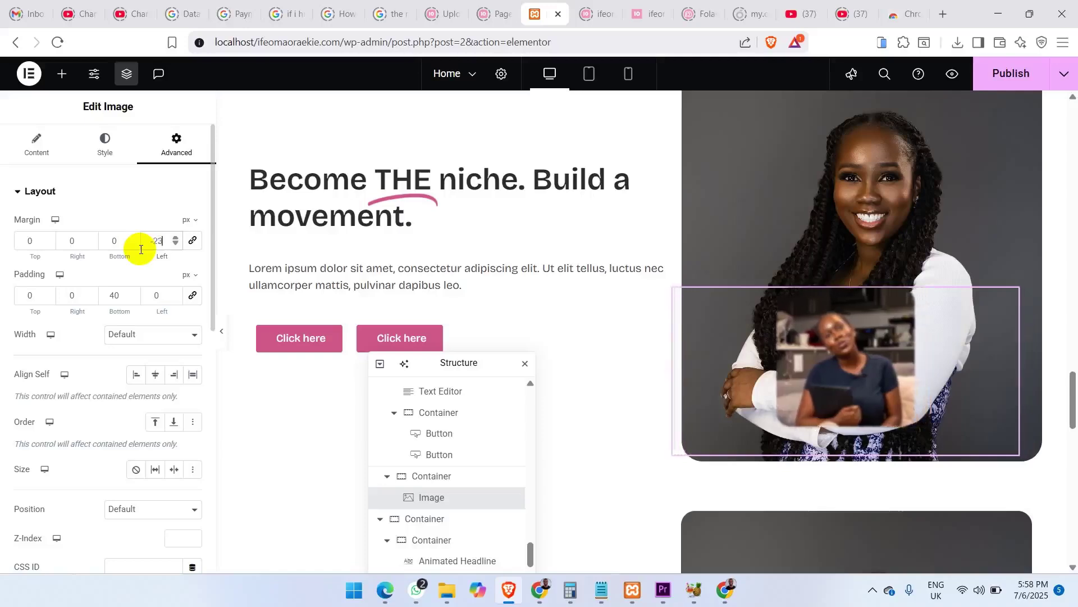
pyautogui.press('Down')
pyautogui.press('Down')
pyautogui.press('Down')
pyautogui.press('Down')
pyautogui.press('Down')
pyautogui.press('Down')
pyautogui.press('Down')
pyautogui.press('Down')
pyautogui.press('Down')
pyautogui.press('Down')
pyautogui.press('Down')
pyautogui.press('Down')
pyautogui.press('Down')
pyautogui.press('Down')
pyautogui.press('Down')
pyautogui.press('Down')
pyautogui.press('Down')
pyautogui.press('Down')
pyautogui.press('Down')
pyautogui.press('Down')
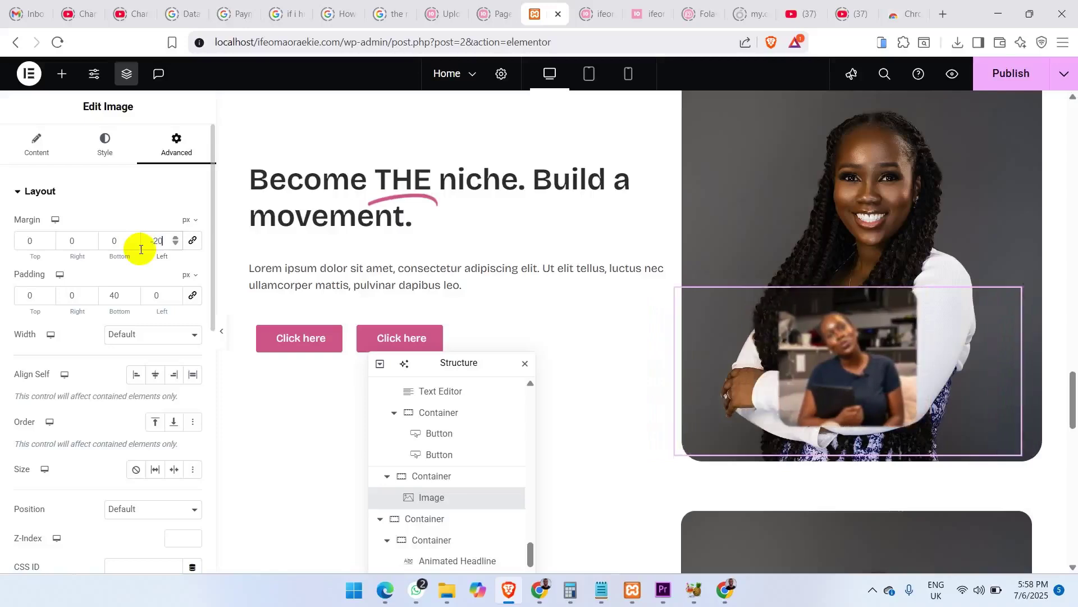
# Set the small image's left margin to -230 px and check the overlap with the editing panel hidden.
pyautogui.write('-200')
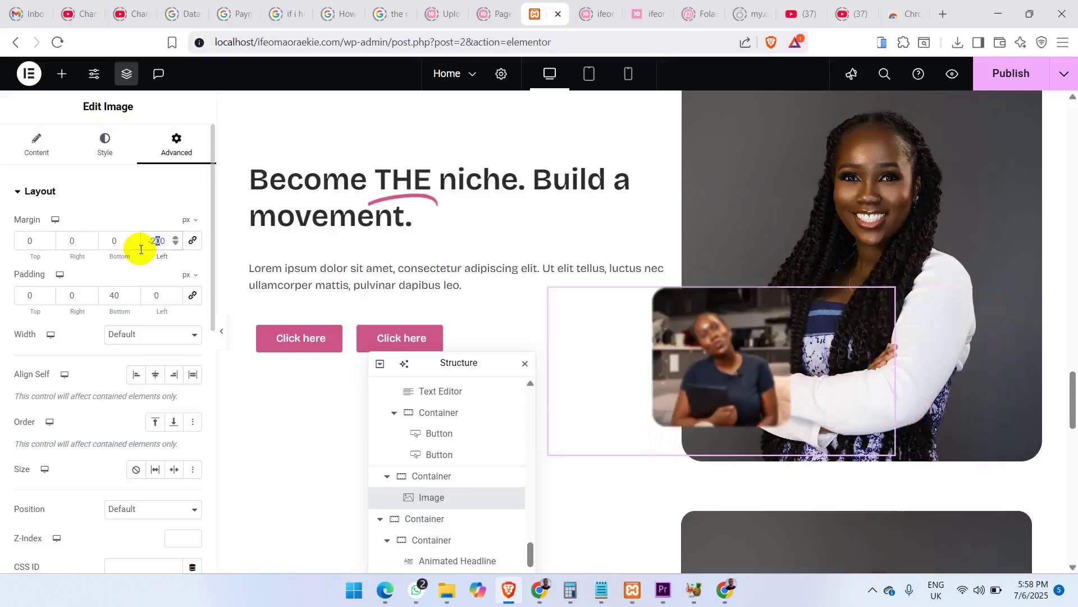
pyautogui.write('3')
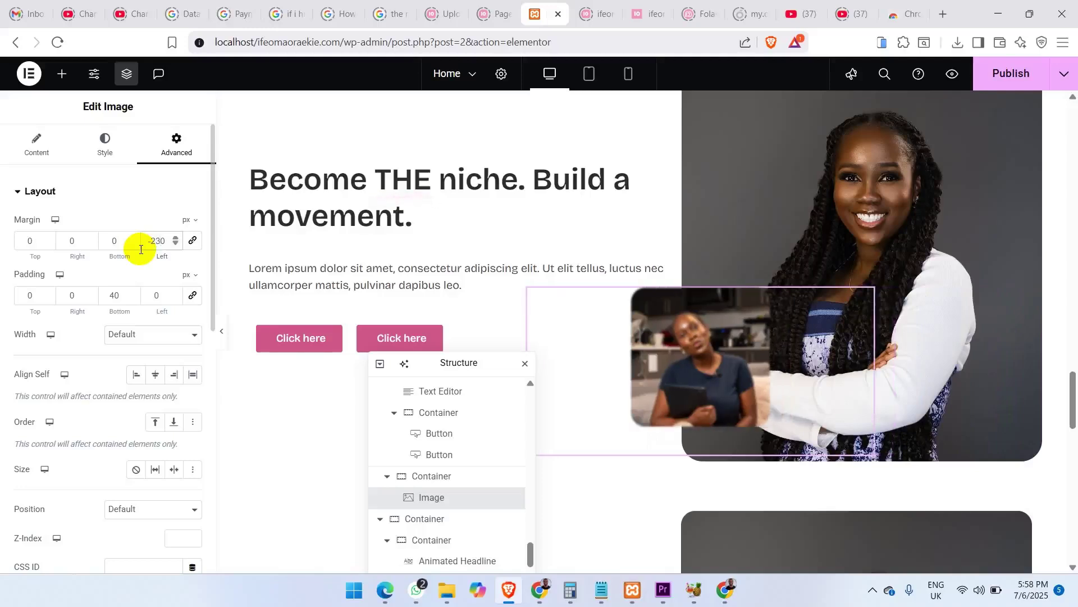
pyautogui.click(222, 334)
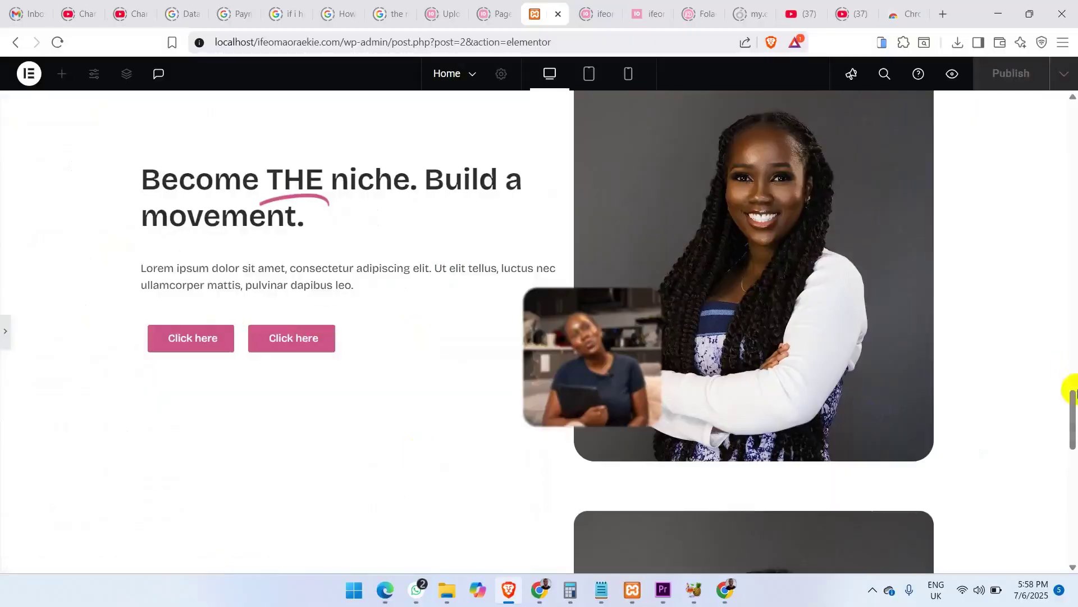
pyautogui.moveTo(1072, 408)
pyautogui.mouseDown()
pyautogui.moveTo(1070, 453)
pyautogui.moveTo(1072, 389)
pyautogui.mouseUp()
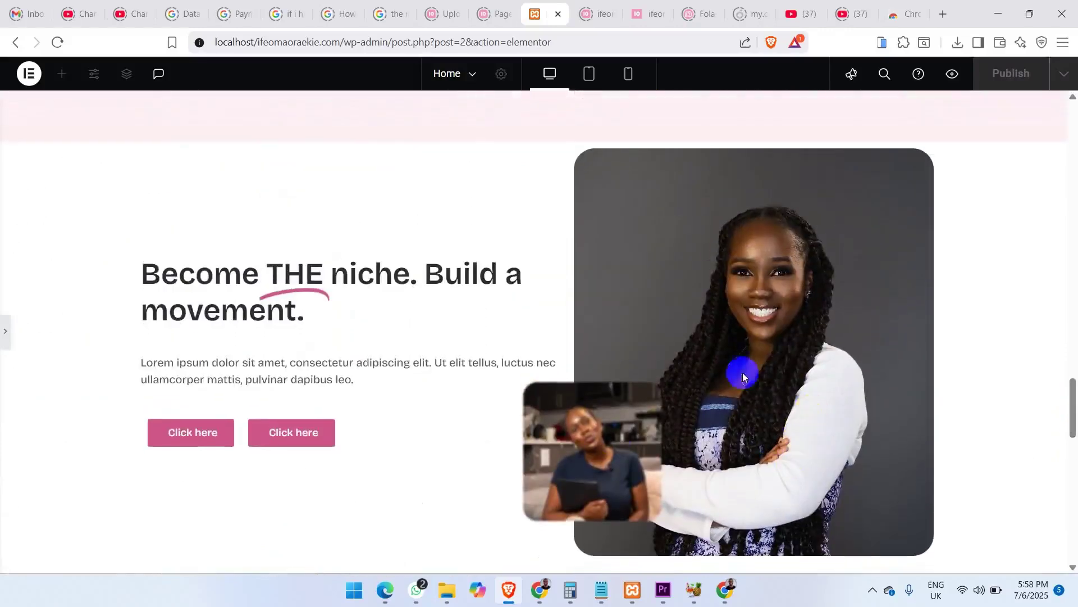
pyautogui.click(4, 333)
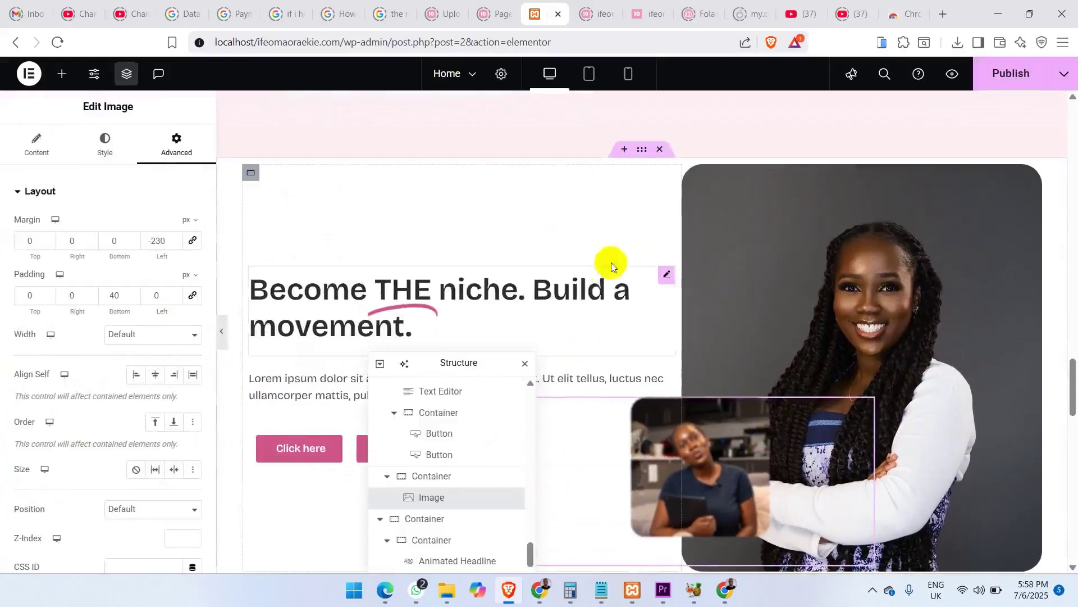
# Set the text column container's padding to 20 px top, 50 px right, 20 px bottom and 20 px left, and preview the section.
pyautogui.click(251, 175)
pyautogui.click(200, 160)
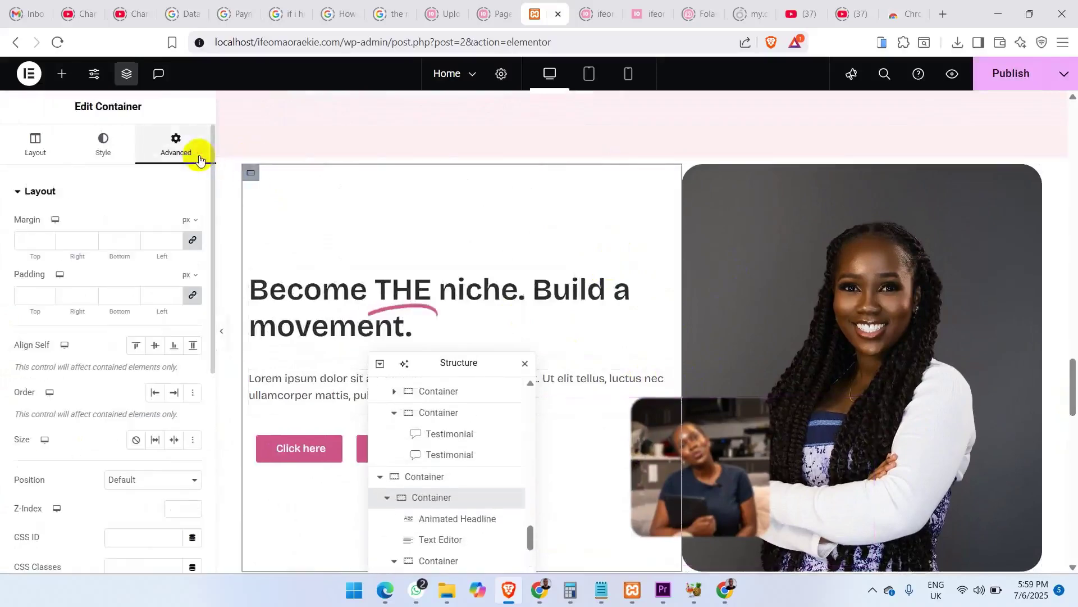
pyautogui.click(191, 298)
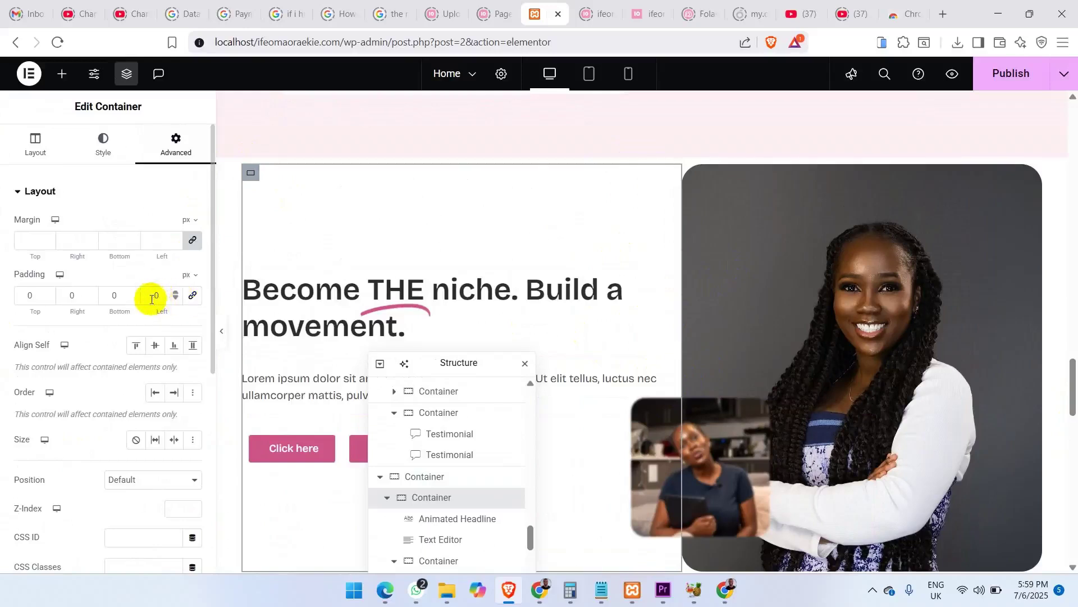
pyautogui.click(24, 297)
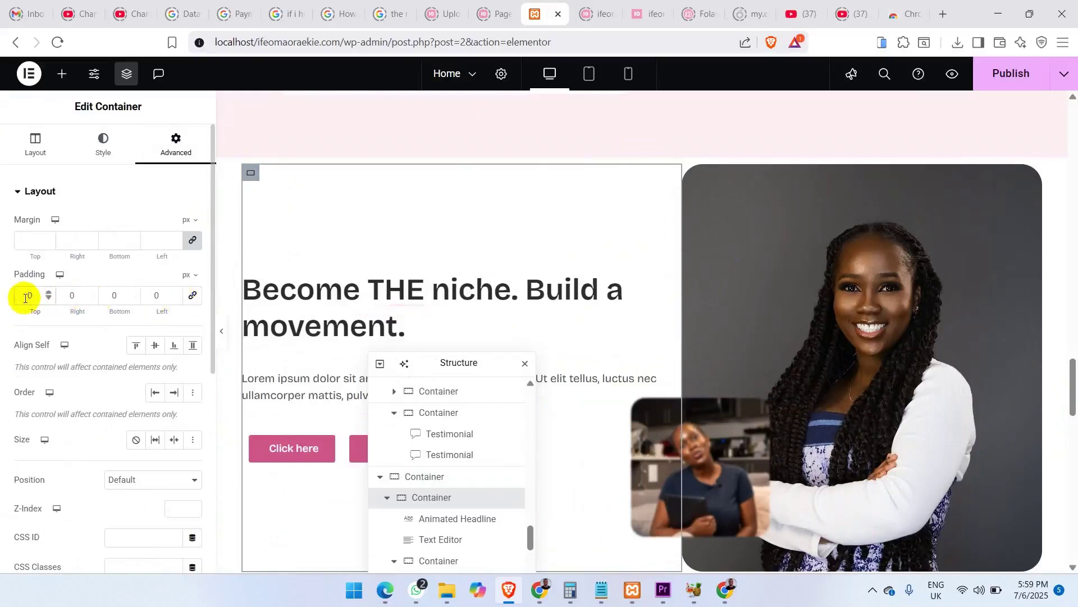
pyautogui.write('20')
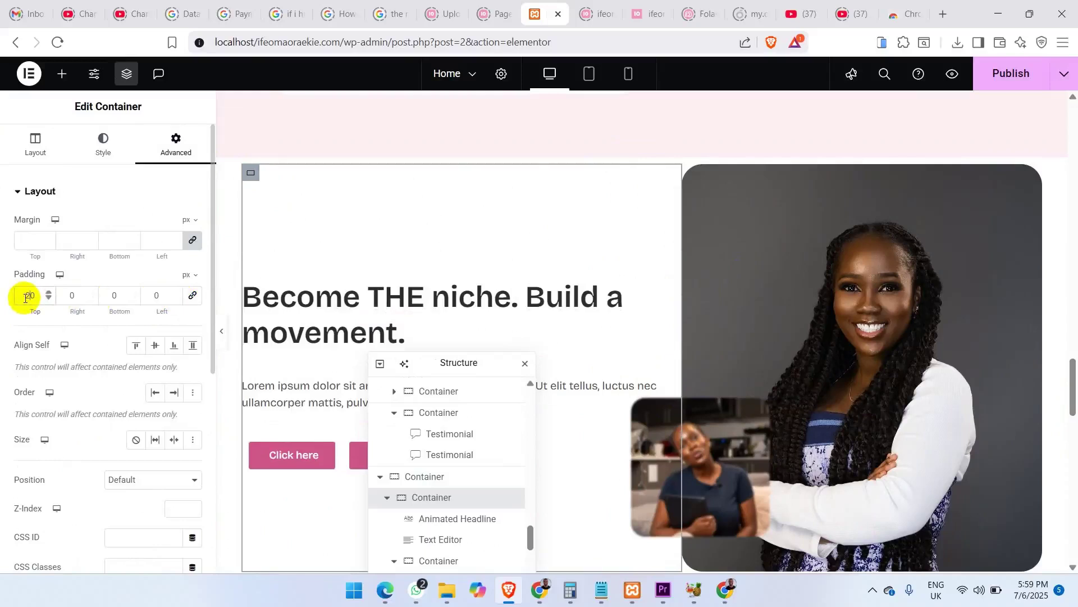
pyautogui.click(66, 298)
pyautogui.click(109, 297)
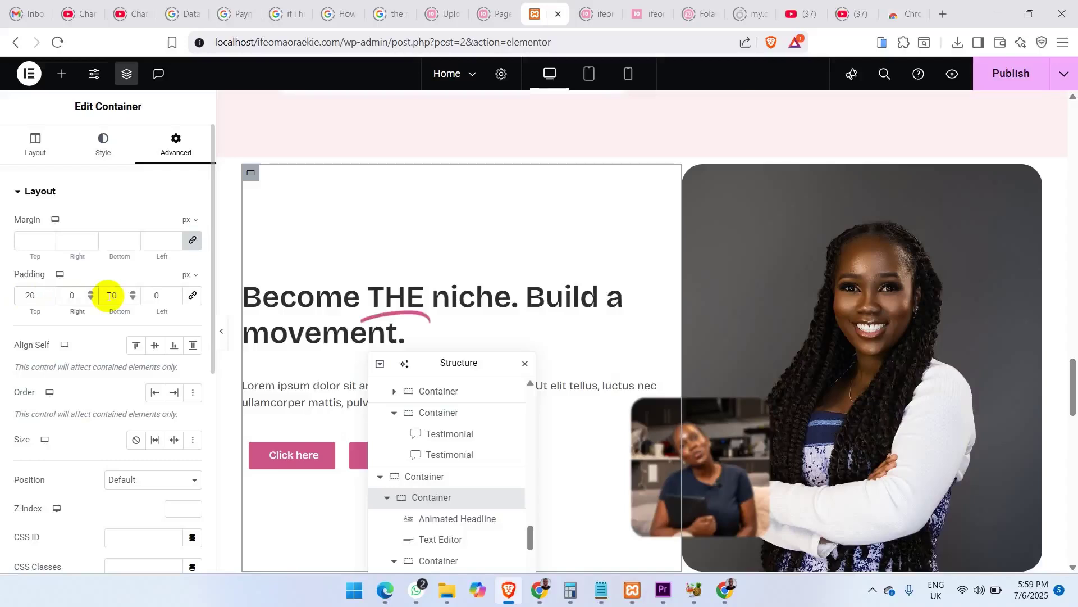
pyautogui.write('5')
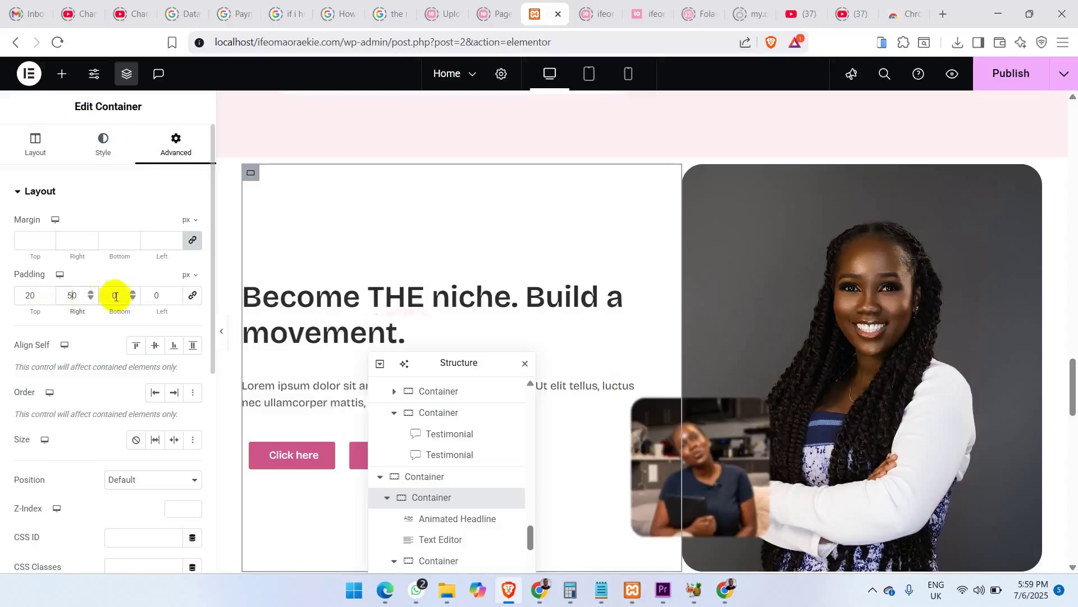
pyautogui.write('2')
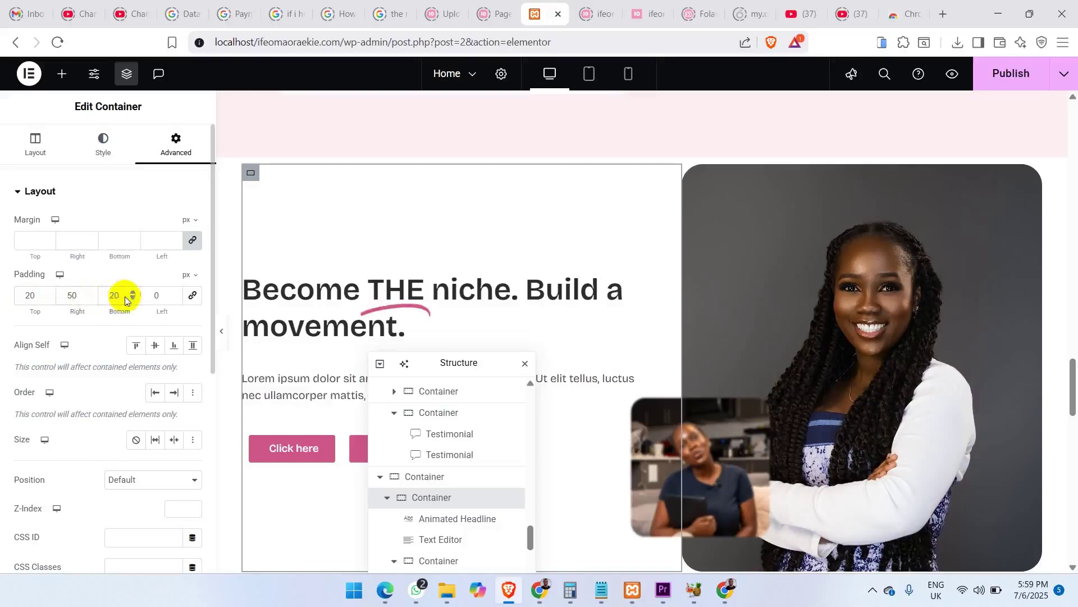
pyautogui.click(153, 296)
pyautogui.write('2')
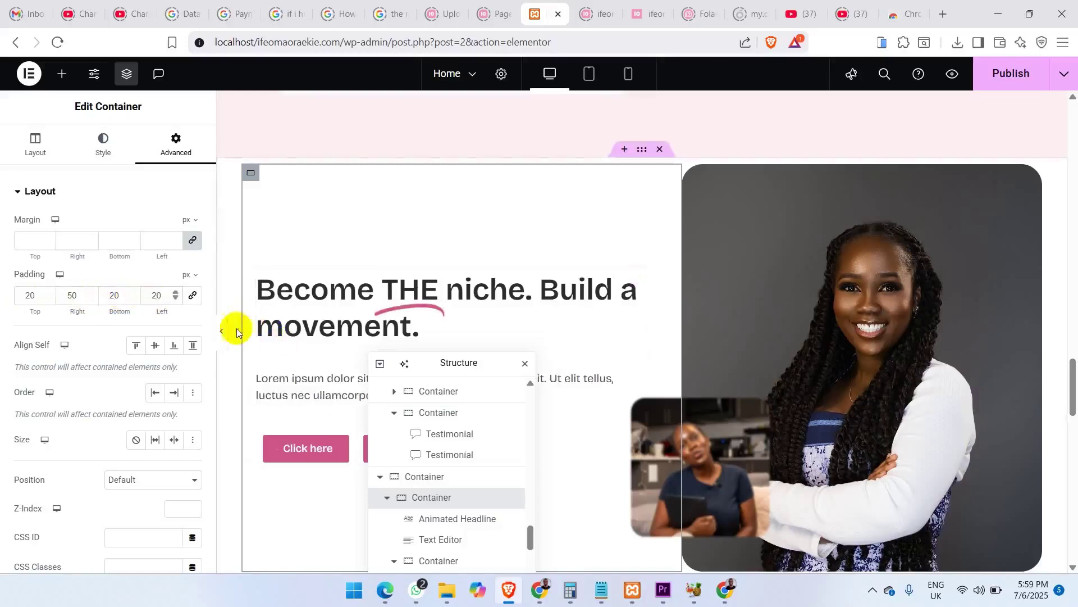
pyautogui.click(222, 331)
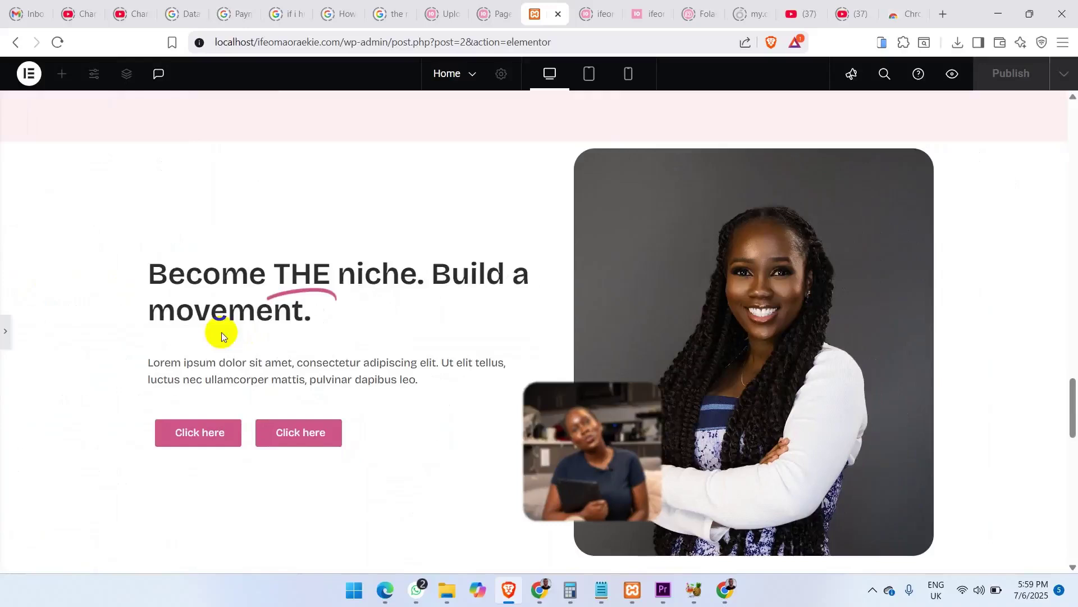
pyautogui.click(7, 335)
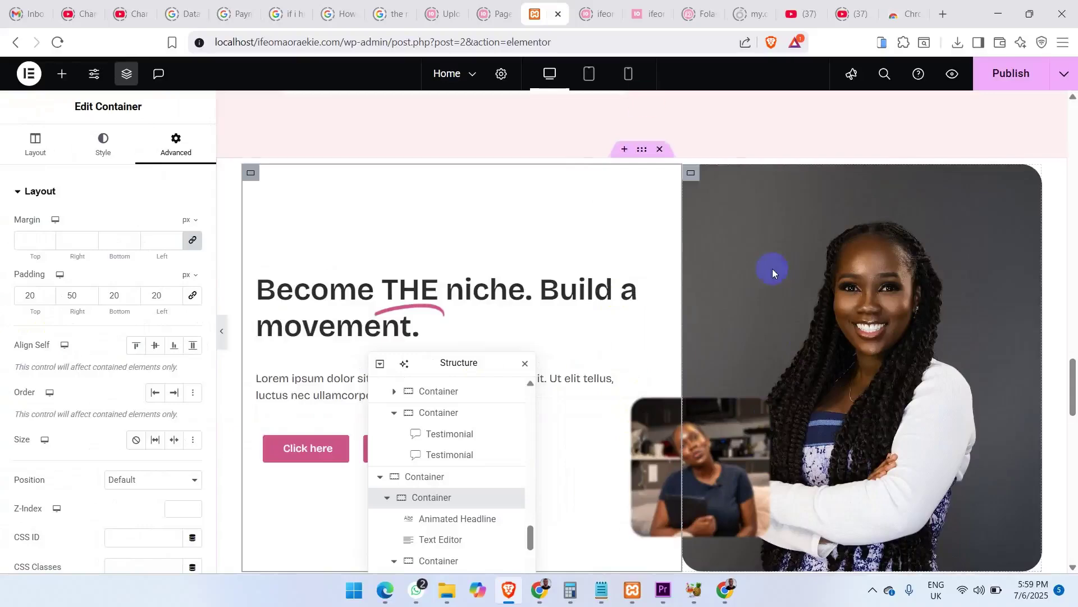
# In the tablet layout, set the small overlapping image's left margin to 80 px and keep its other margins at 0.
pyautogui.click(591, 82)
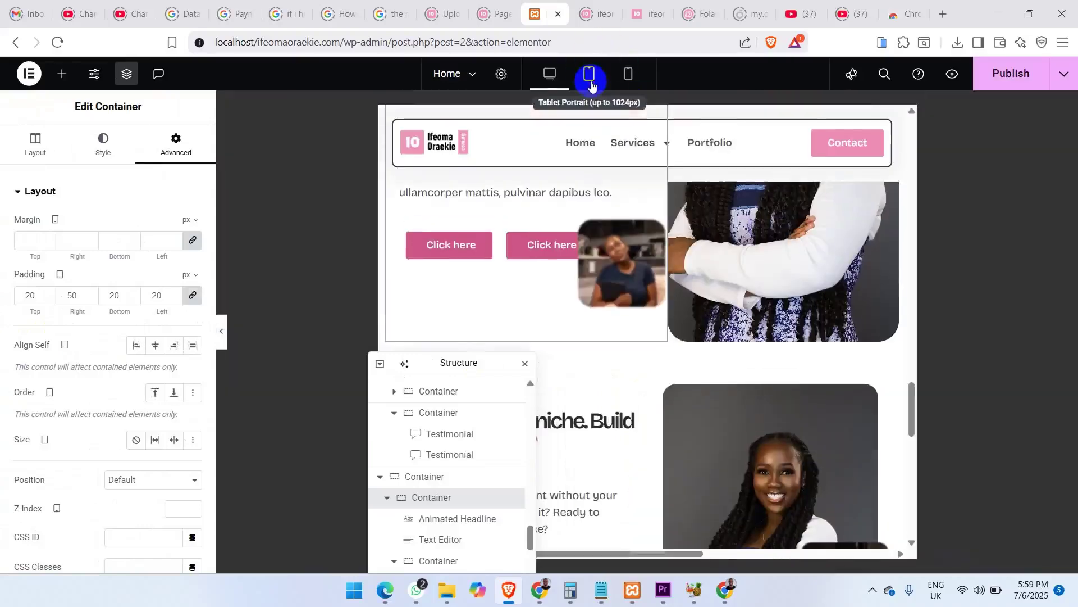
pyautogui.moveTo(911, 413); pyautogui.dragTo(919, 436)
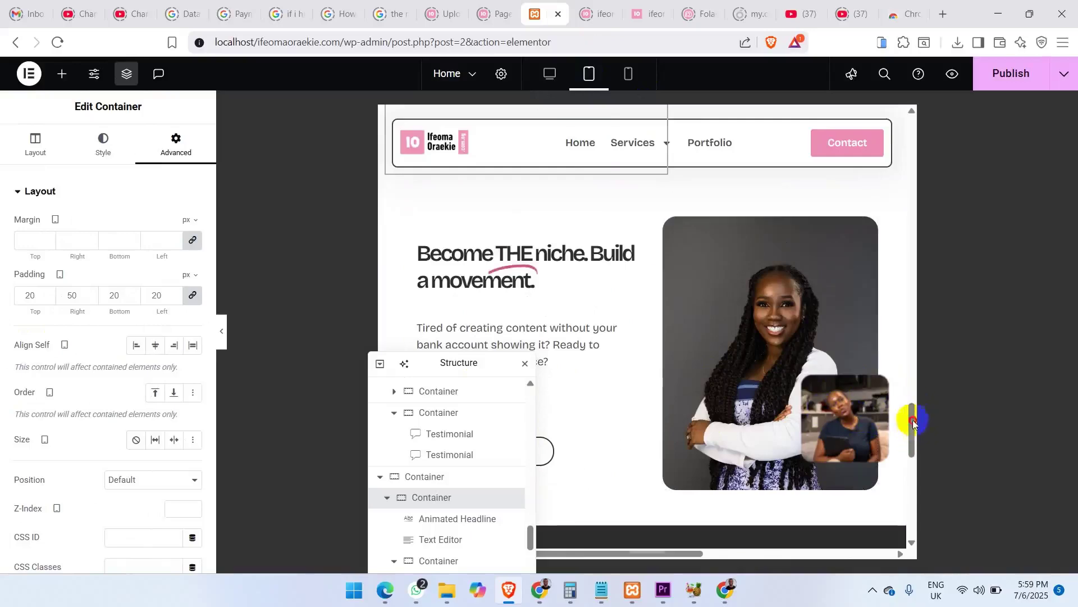
pyautogui.moveTo(912, 410); pyautogui.dragTo(915, 391)
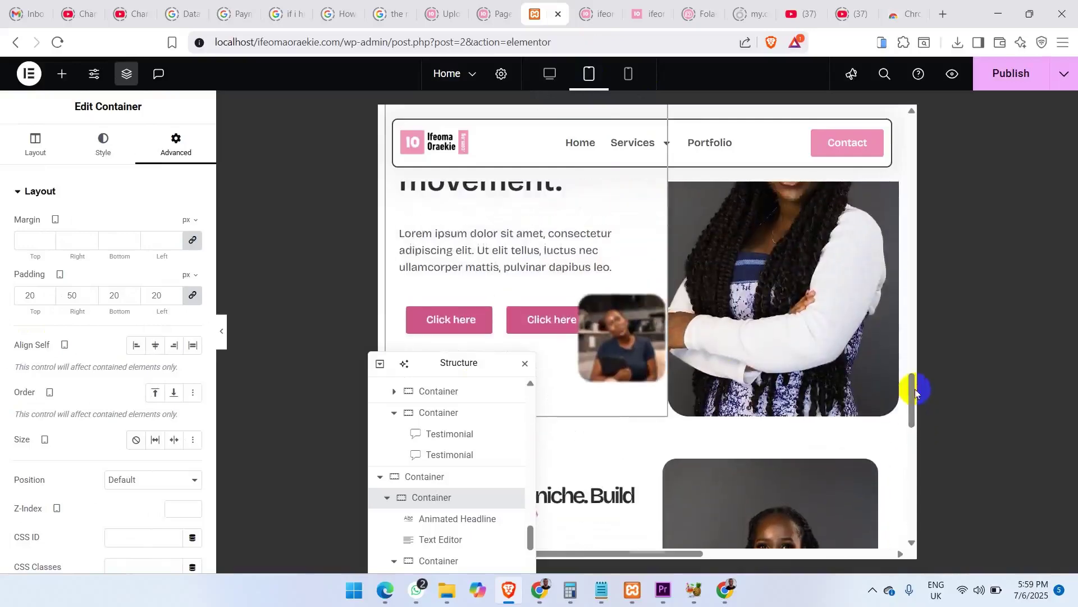
pyautogui.click(647, 344)
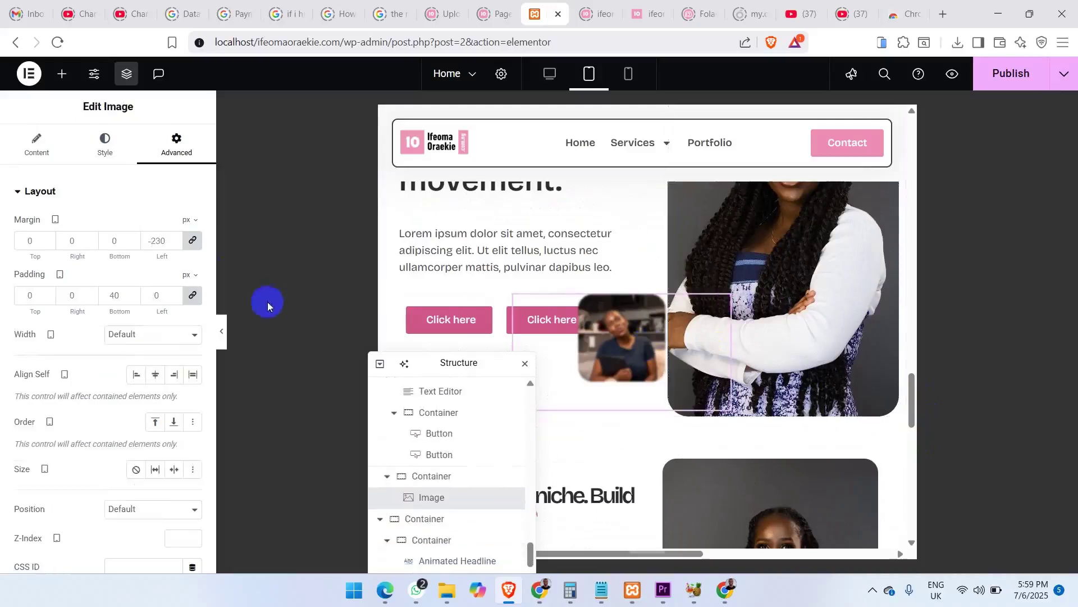
pyautogui.click(192, 242)
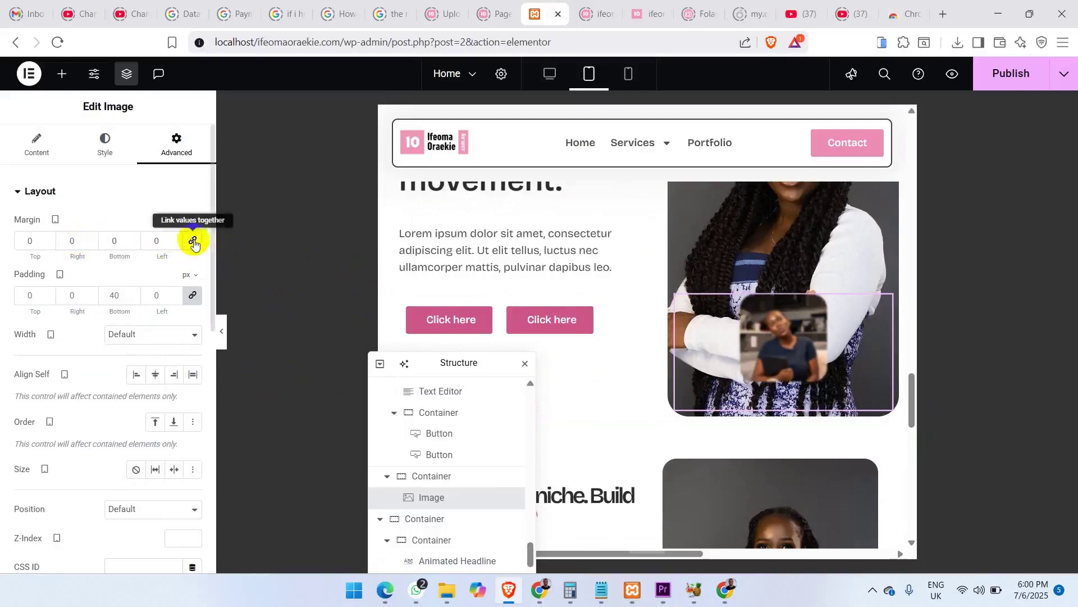
pyautogui.click(176, 239)
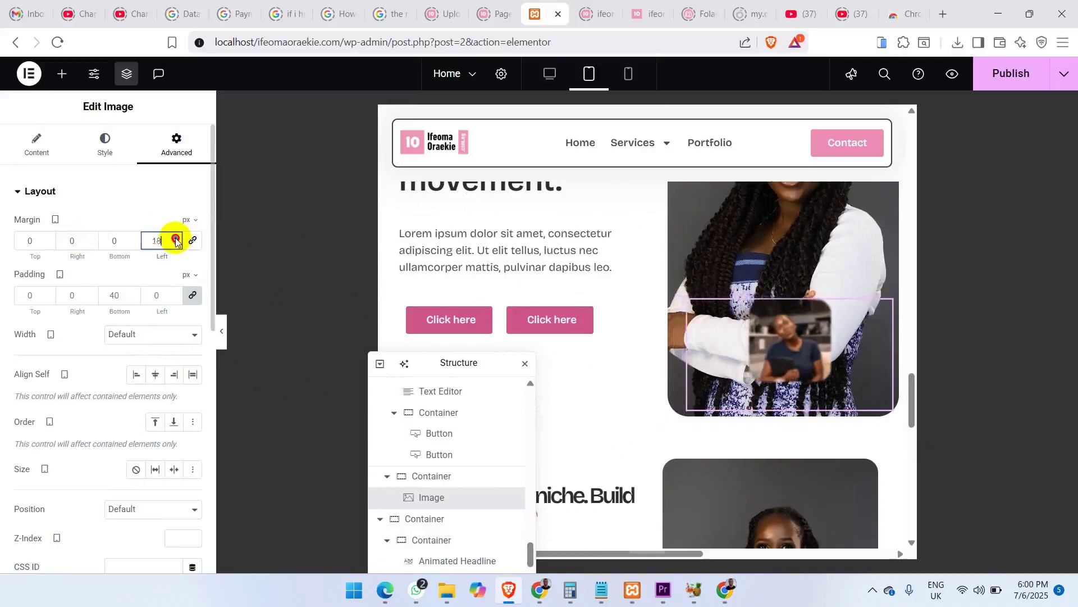
pyautogui.moveTo(175, 239); pyautogui.dragTo(176, 239)
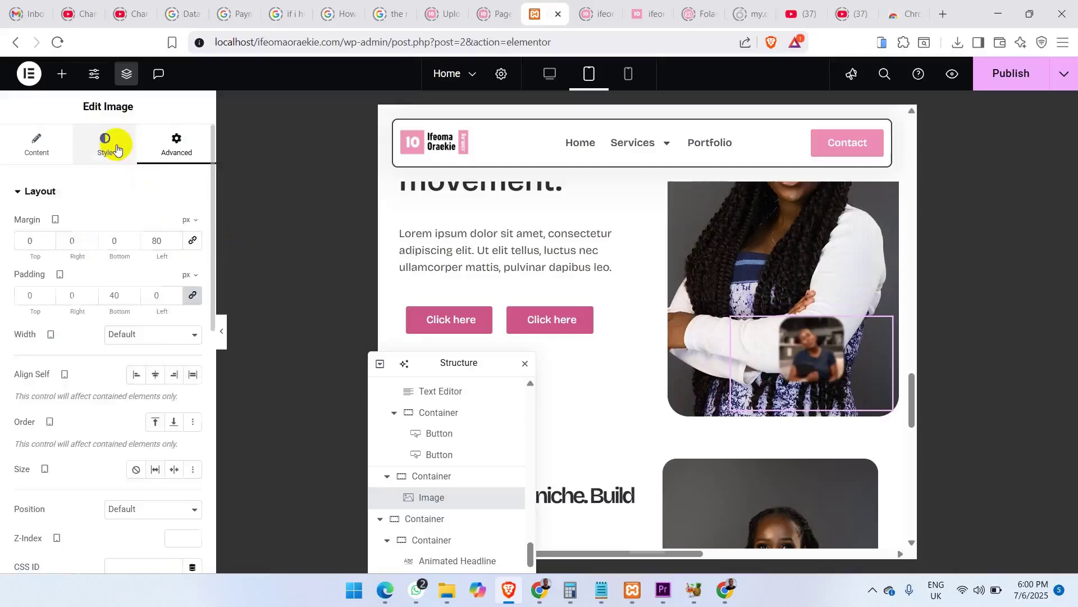
# Widen the small image to fill its box and set its tablet left margin to 188 px.
pyautogui.click(116, 148)
pyautogui.click(159, 276)
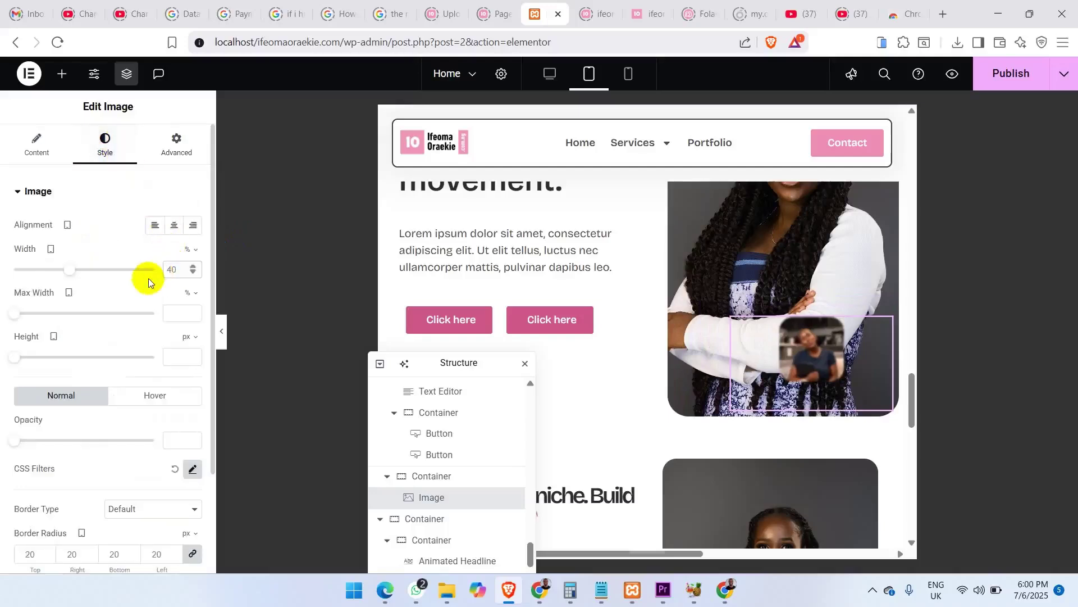
pyautogui.click(176, 147)
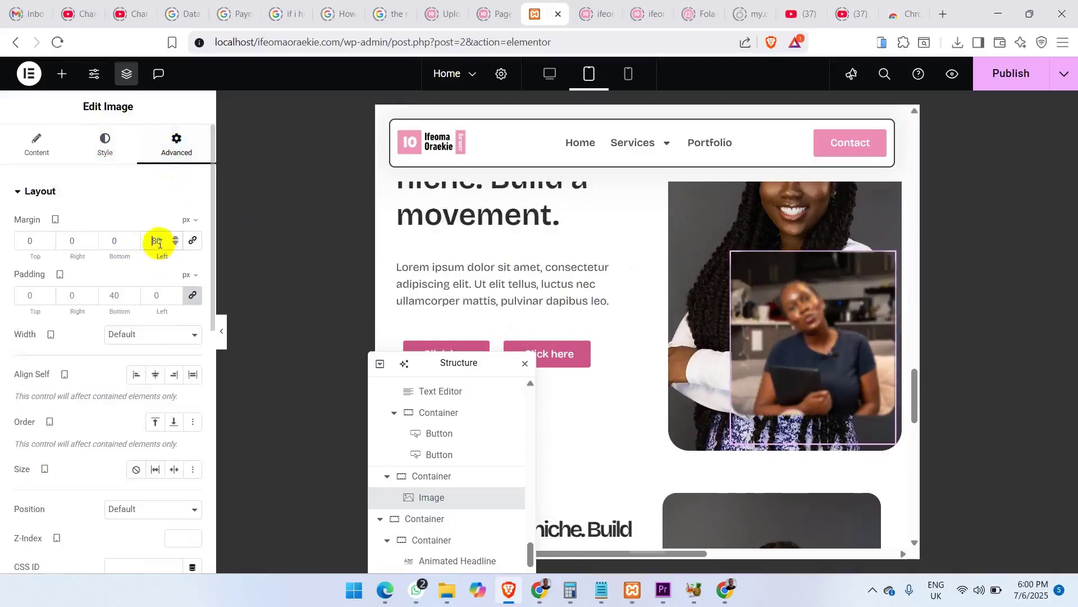
pyautogui.write('1')
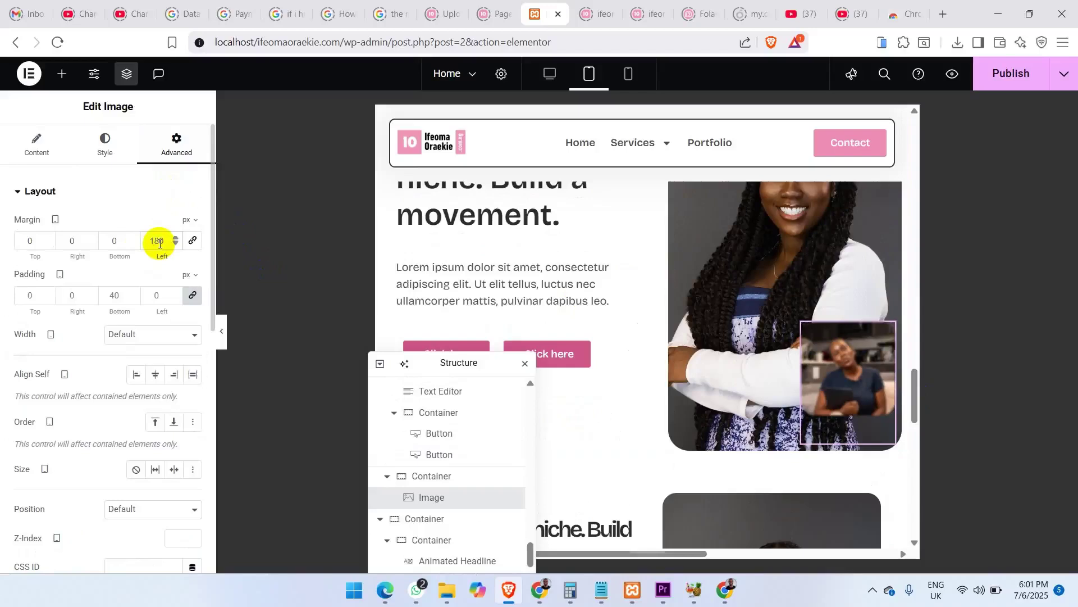
pyautogui.press('Up')
pyautogui.press('Up')
pyautogui.press('Up')
pyautogui.press('Up')
pyautogui.press('Up')
pyautogui.press('Up')
pyautogui.press('Up')
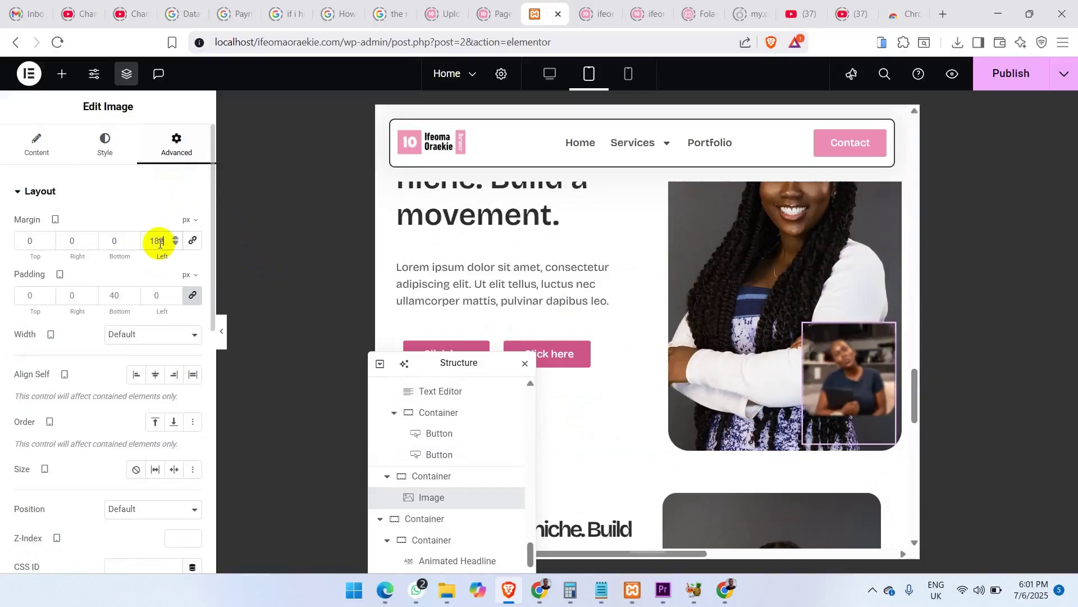
pyautogui.press('Up')
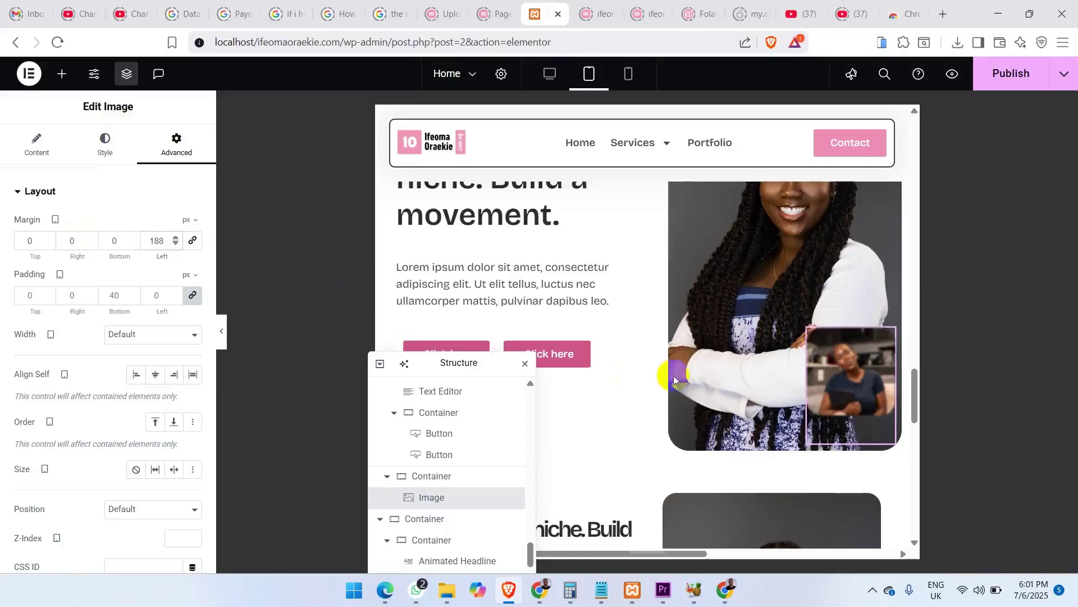
# Compare the small image's placement with the reference section and set its tablet right margin to -25 px.
pyautogui.click(860, 392)
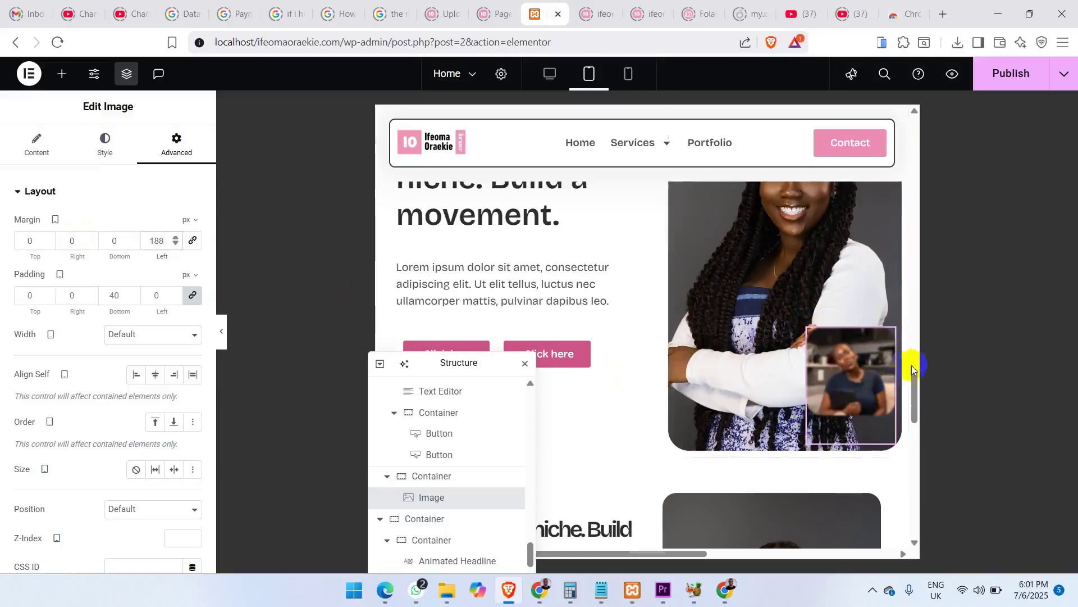
pyautogui.moveTo(916, 390); pyautogui.dragTo(917, 428)
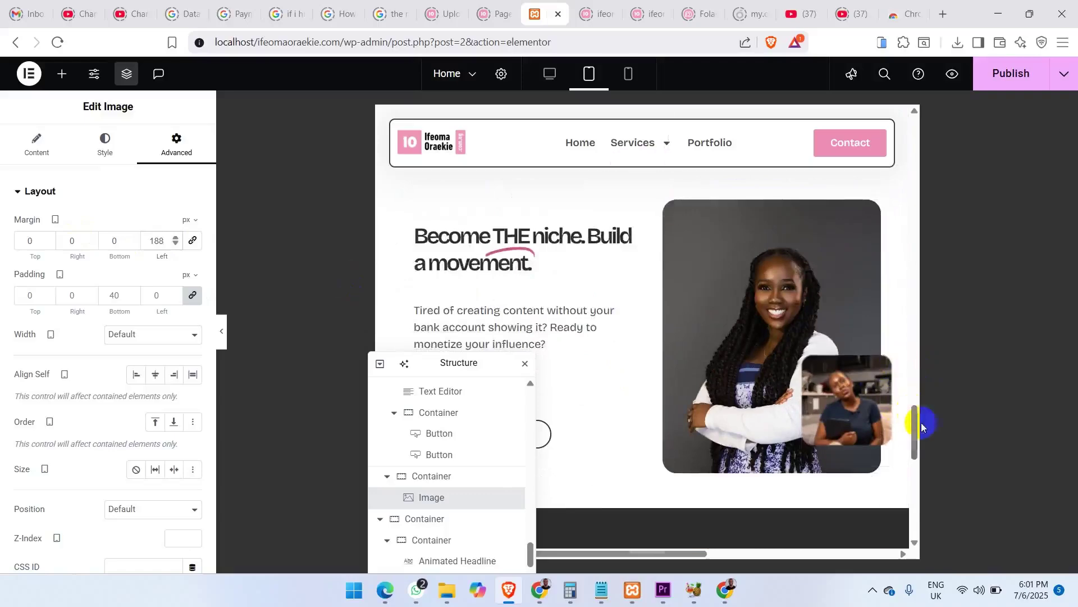
pyautogui.moveTo(916, 446); pyautogui.dragTo(927, 392)
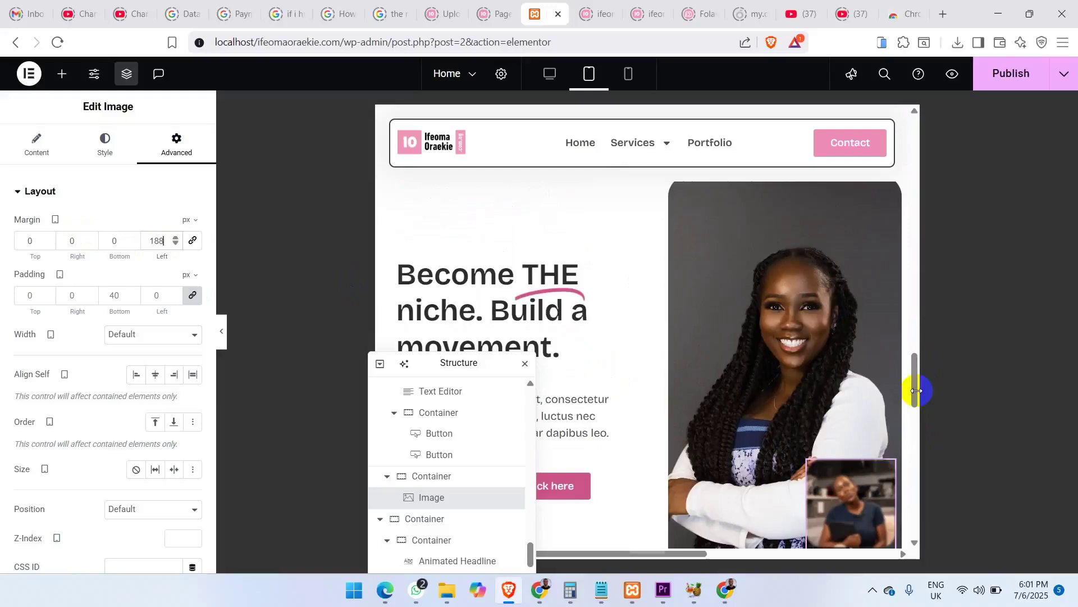
pyautogui.moveTo(916, 387); pyautogui.dragTo(919, 405)
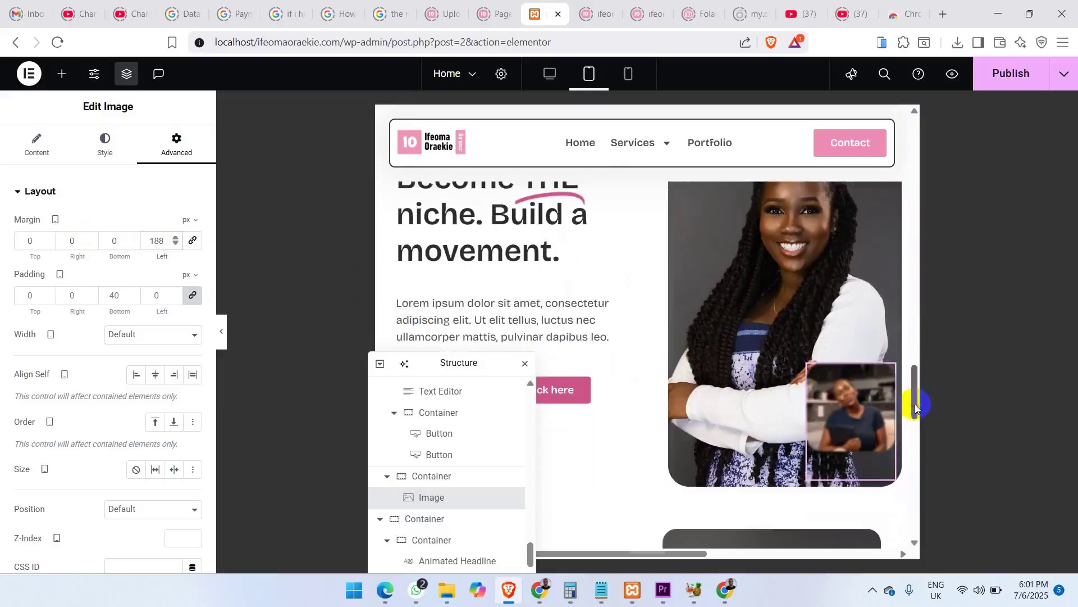
pyautogui.click(91, 244)
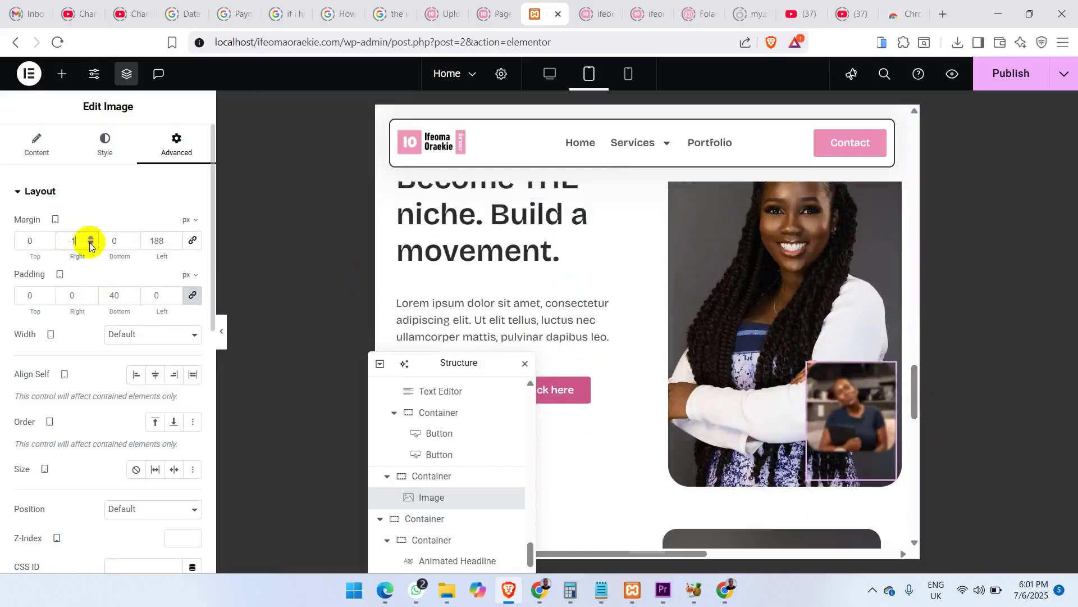
pyautogui.moveTo(91, 244); pyautogui.dragTo(91, 244)
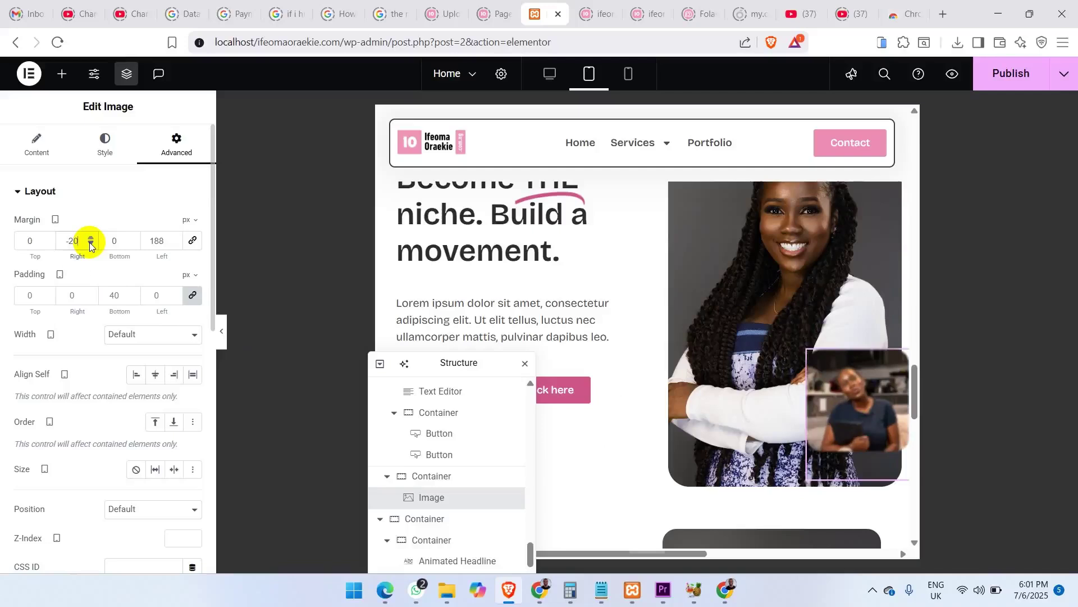
pyautogui.click(91, 244)
pyautogui.click(91, 244)
pyautogui.click(91, 245)
pyautogui.click(91, 244)
pyautogui.click(91, 245)
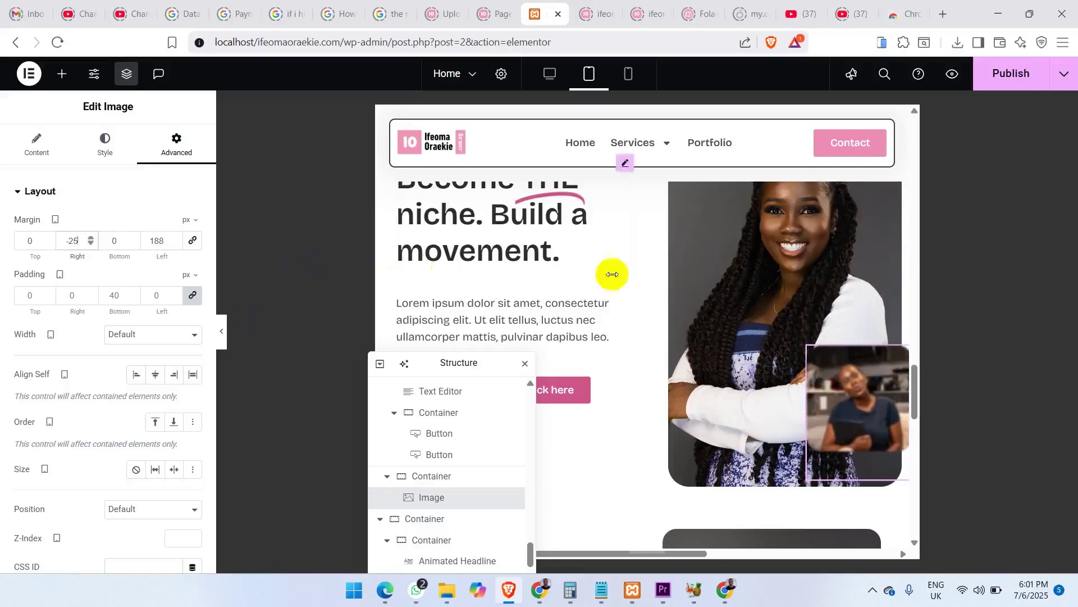
# Give the section's outer container 30 px of padding on all sides in the tablet layout and check the result.
pyautogui.moveTo(915, 393); pyautogui.dragTo(921, 369)
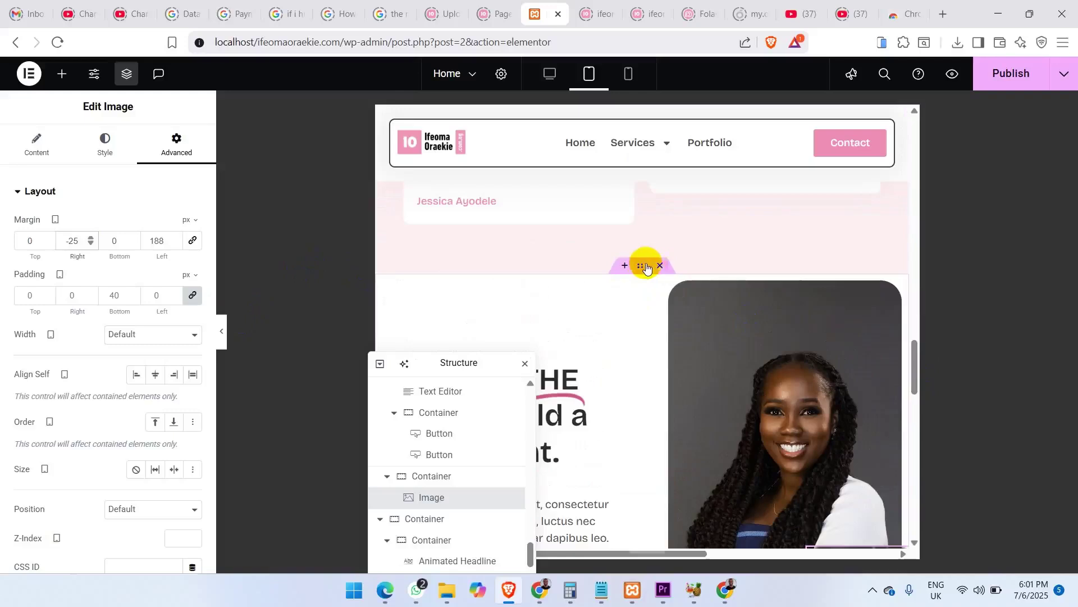
pyautogui.click(645, 269)
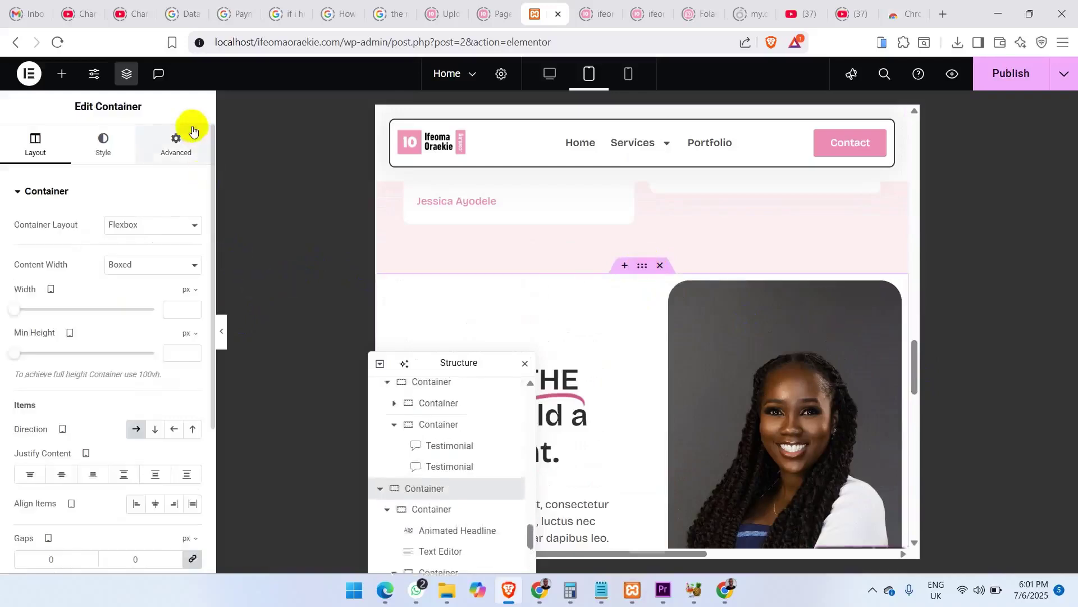
pyautogui.click(177, 144)
pyautogui.click(153, 299)
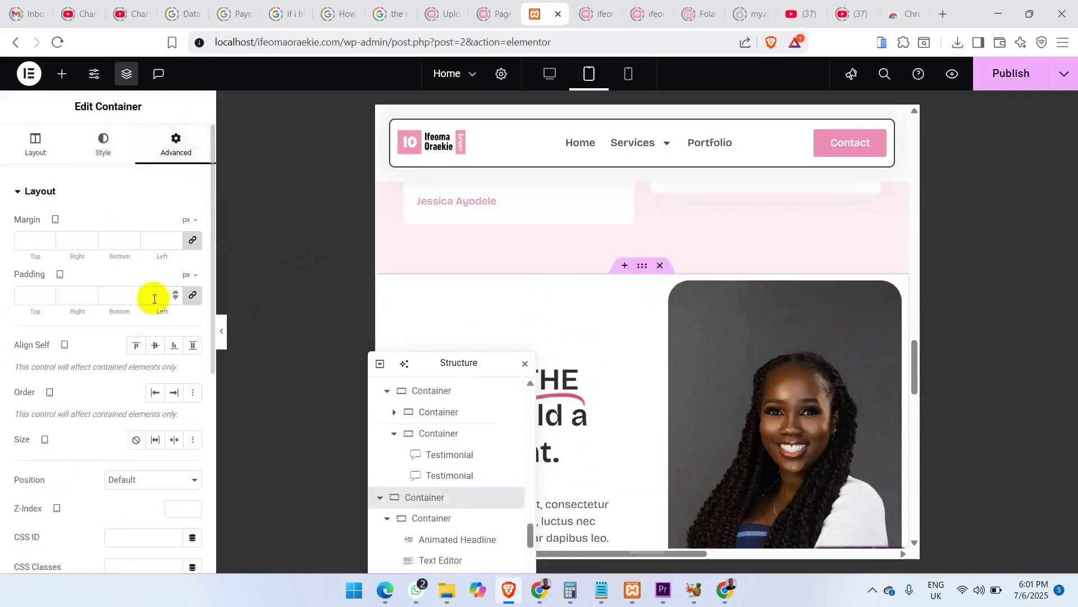
pyautogui.write('30')
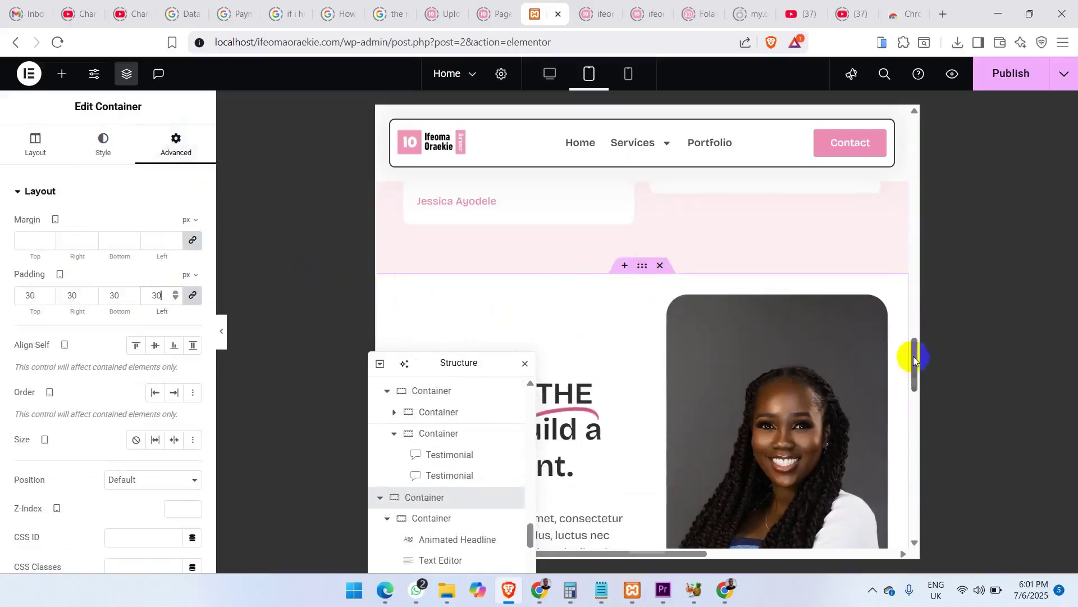
pyautogui.moveTo(912, 357); pyautogui.dragTo(912, 387)
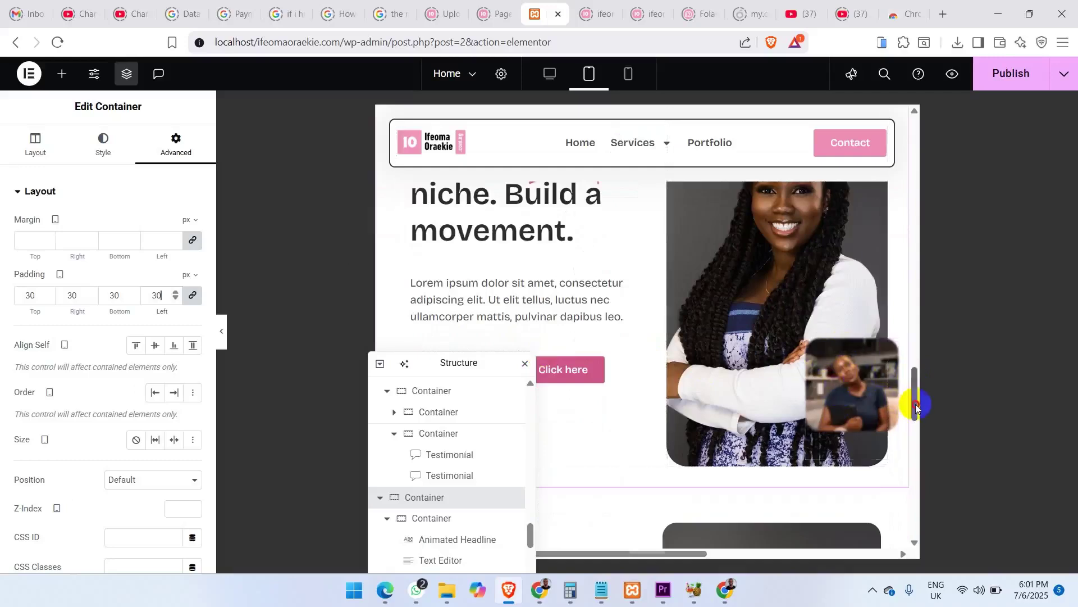
pyautogui.moveTo(910, 404); pyautogui.dragTo(923, 387)
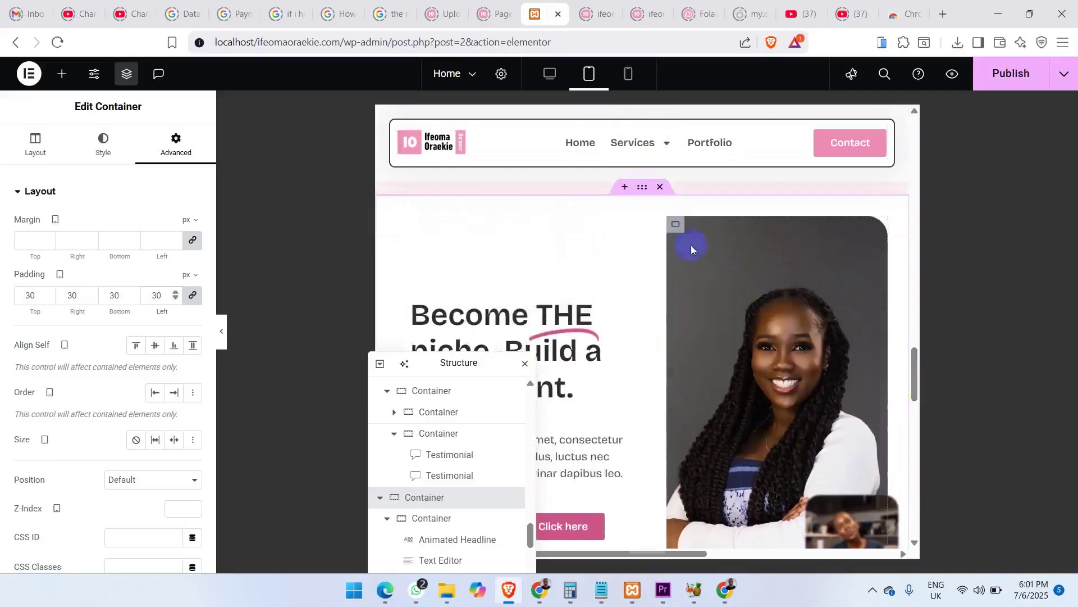
# Set the photo column container's minimum height to 400 px for tablet.
pyautogui.click(674, 227)
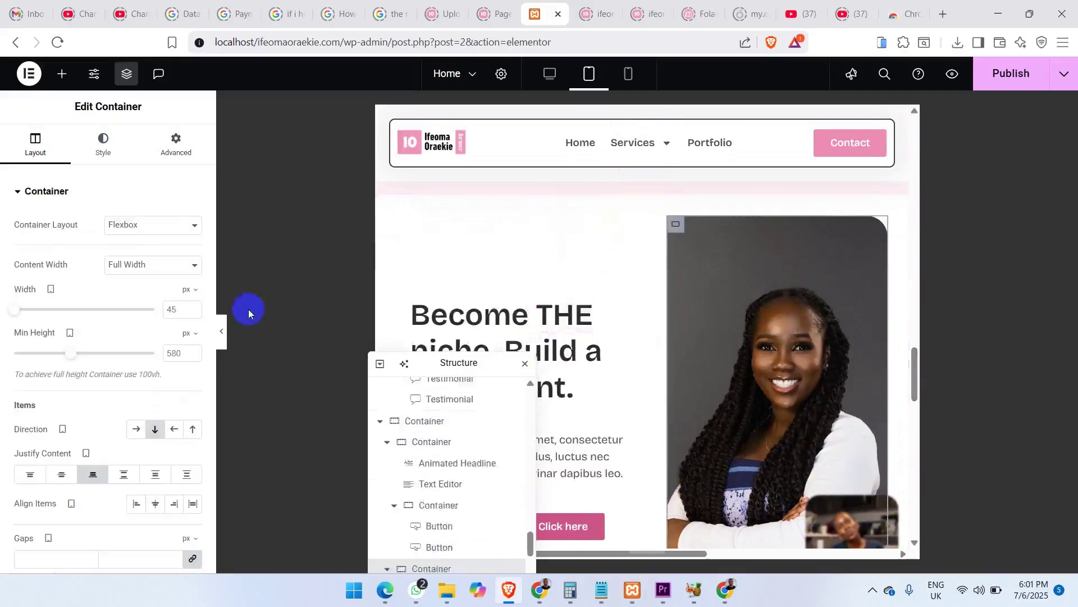
pyautogui.click(174, 352)
pyautogui.hotkey('ctrl', 'a')
pyautogui.write('4')
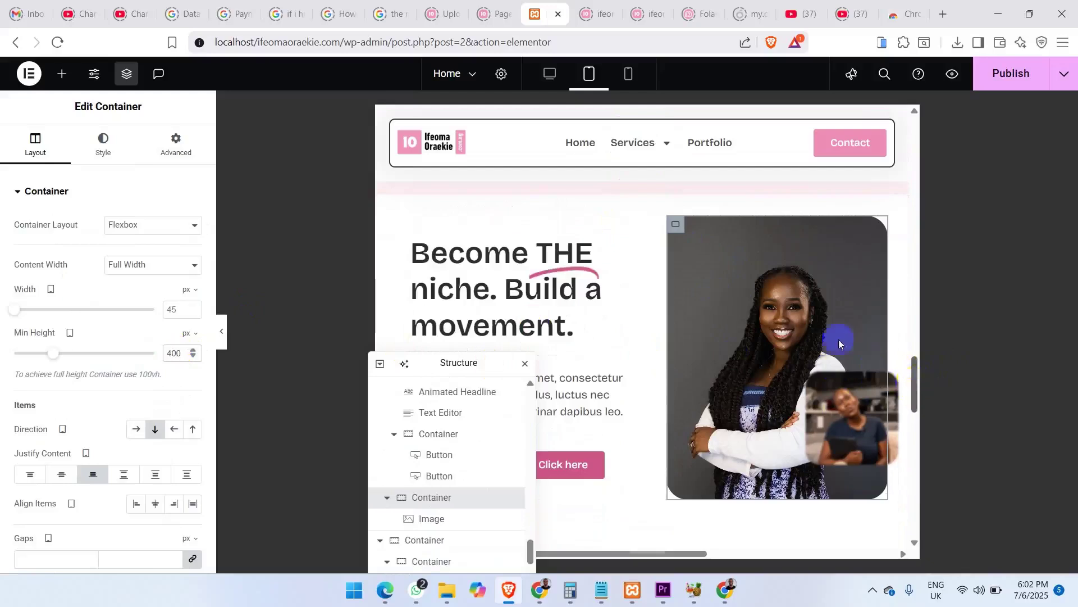
# Switch to the mobile layout and unlink the small image's margins, resetting all four sides to 0.
pyautogui.click(628, 85)
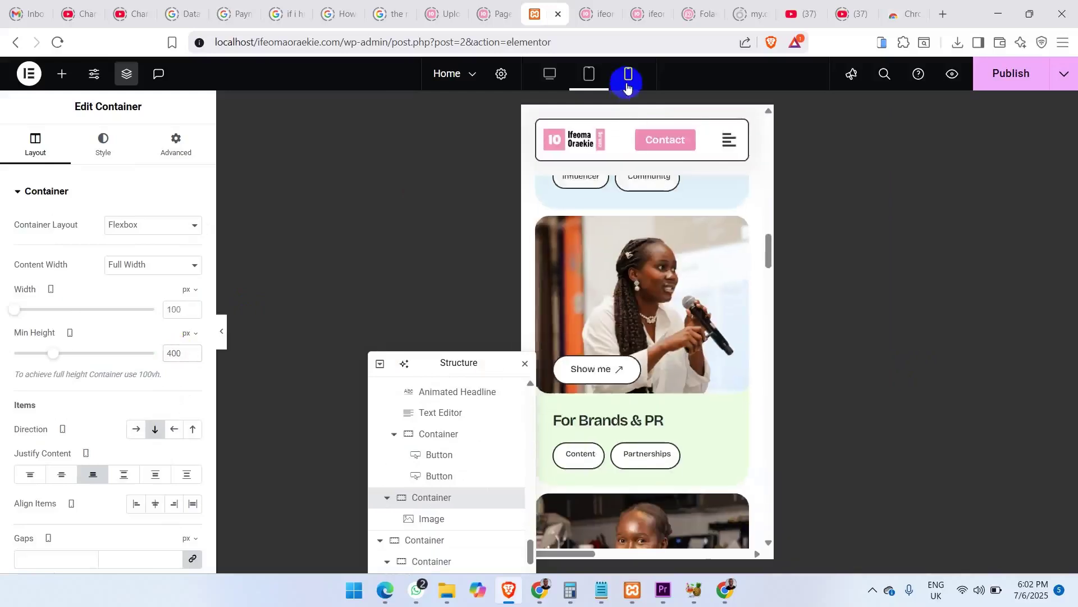
pyautogui.moveTo(767, 243); pyautogui.dragTo(722, 414)
pyautogui.click(717, 413)
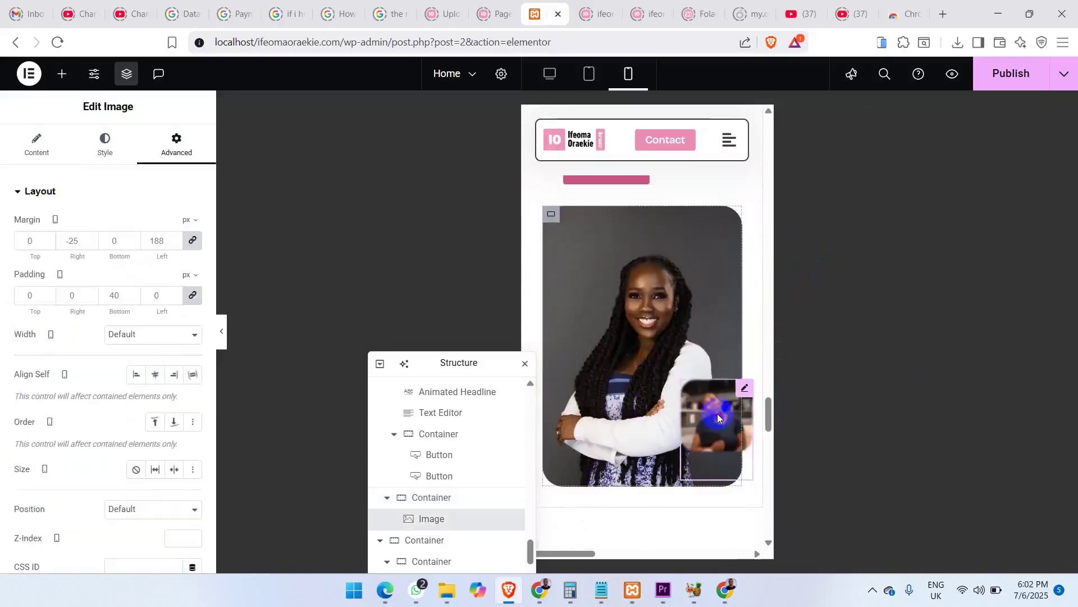
pyautogui.click(193, 243)
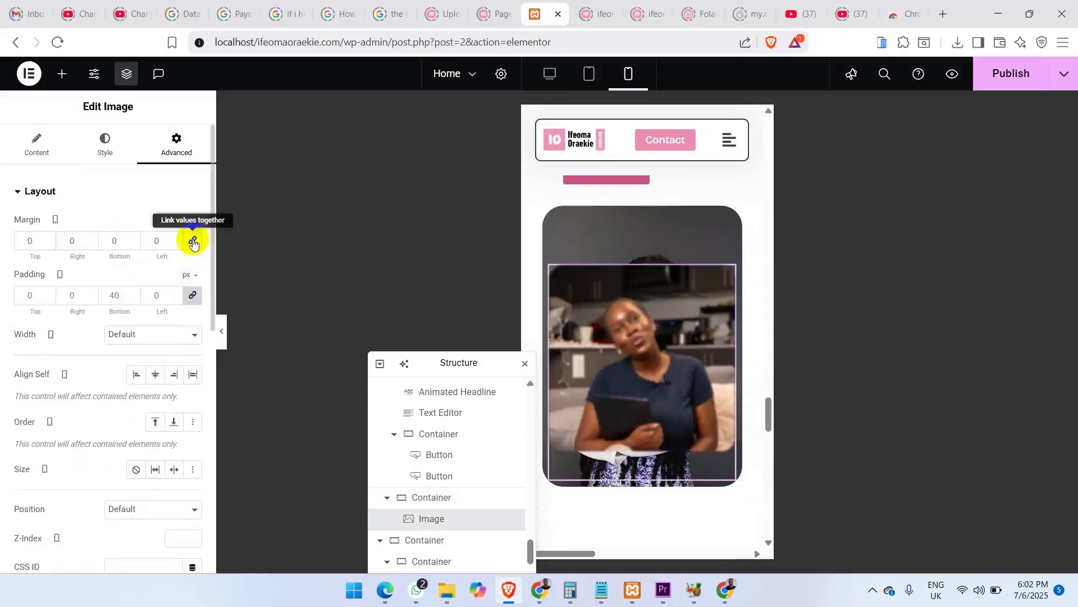
# Try shifting the small image on mobile with a left margin of -100 px, raised slightly to -96 px.
pyautogui.click(175, 245)
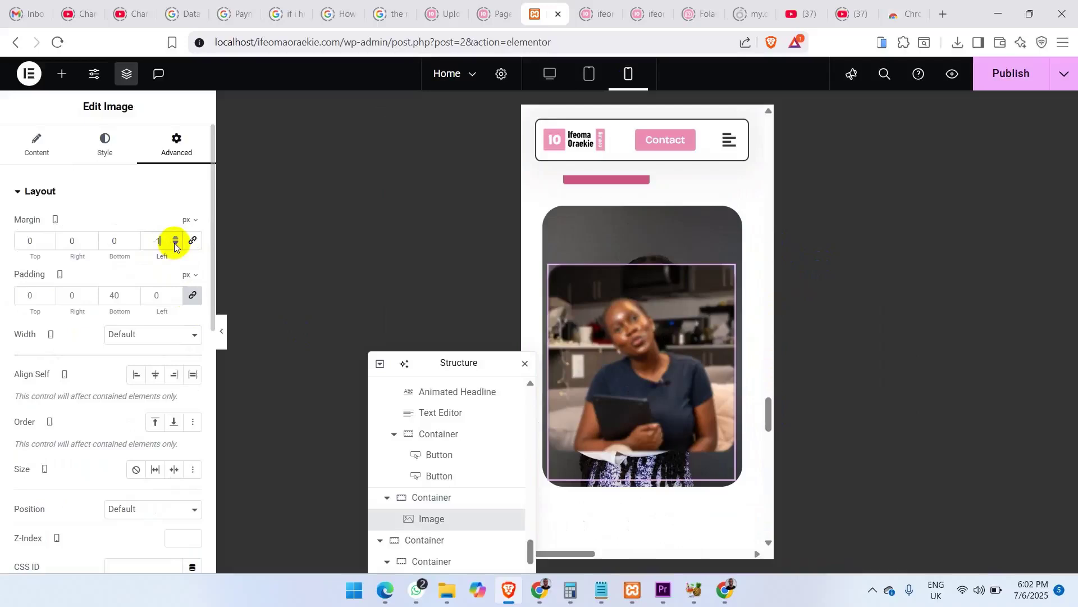
pyautogui.write('00')
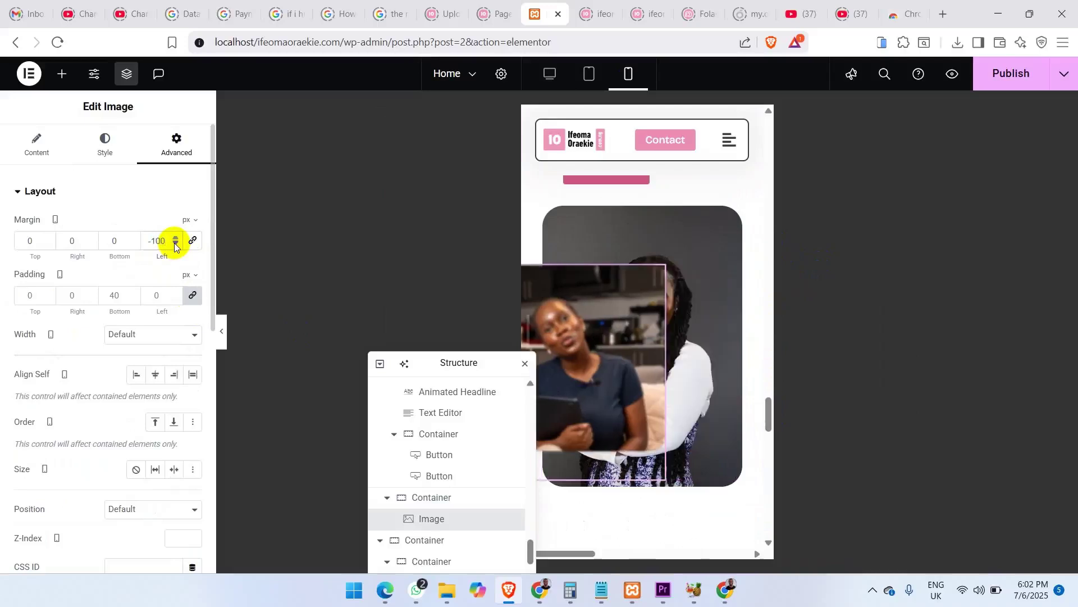
pyautogui.press('Up')
pyautogui.press('Up')
pyautogui.press('Up')
pyautogui.press('Up')
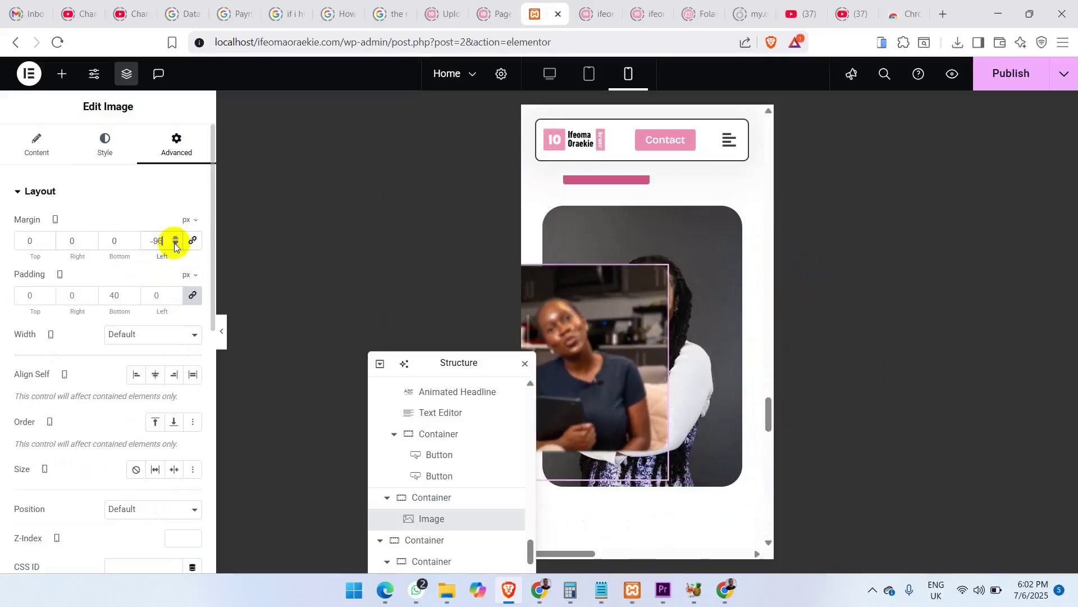
# Set the small image's left margin on mobile to 140 px after trying 100 and 150 px, and preview its placement.
pyautogui.write('100')
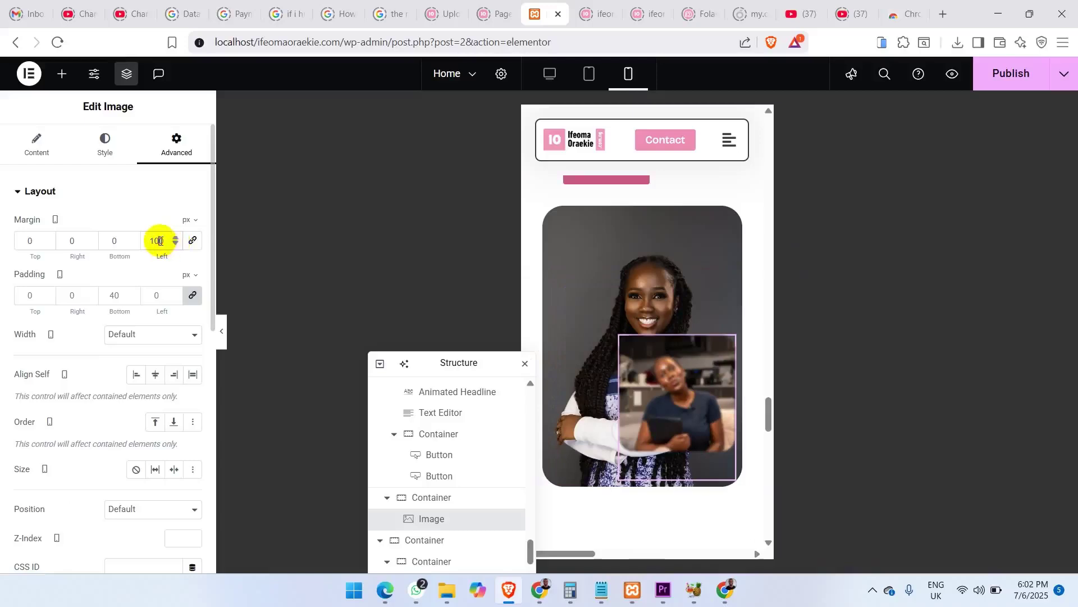
pyautogui.write('150')
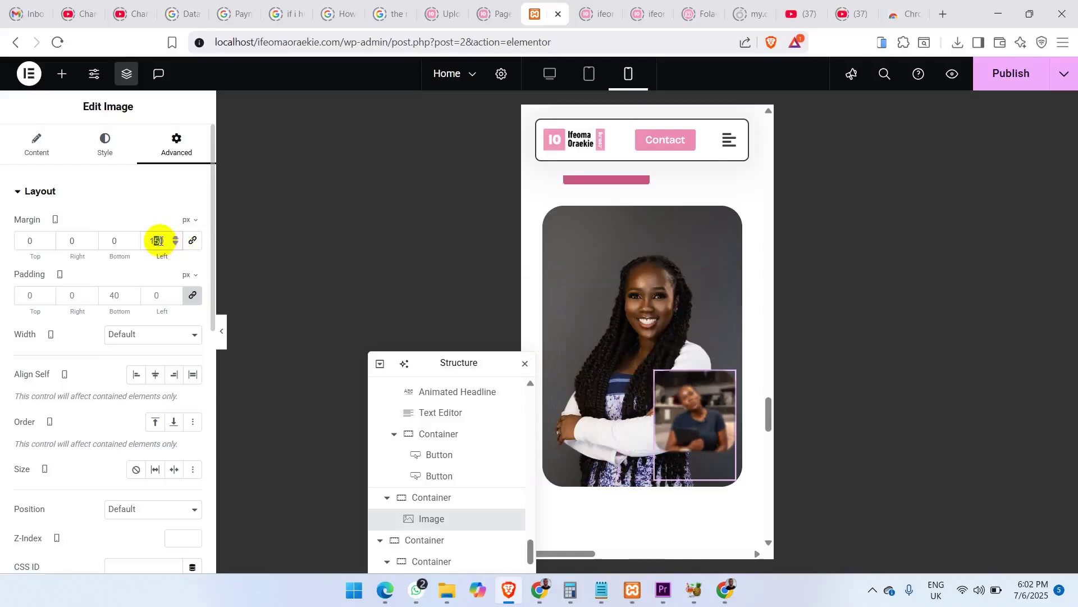
pyautogui.write('140')
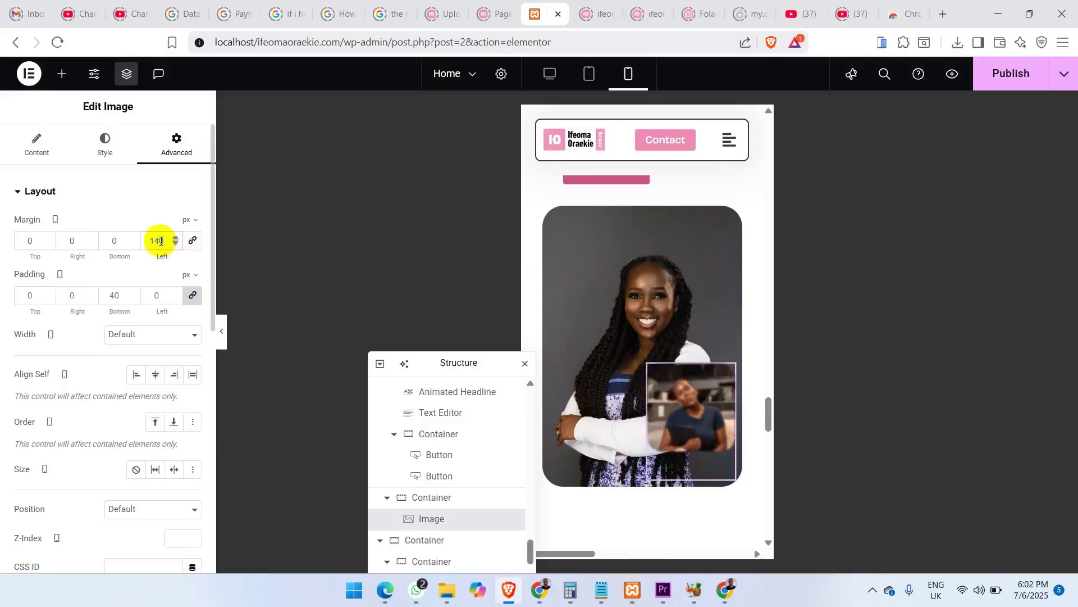
pyautogui.click(222, 331)
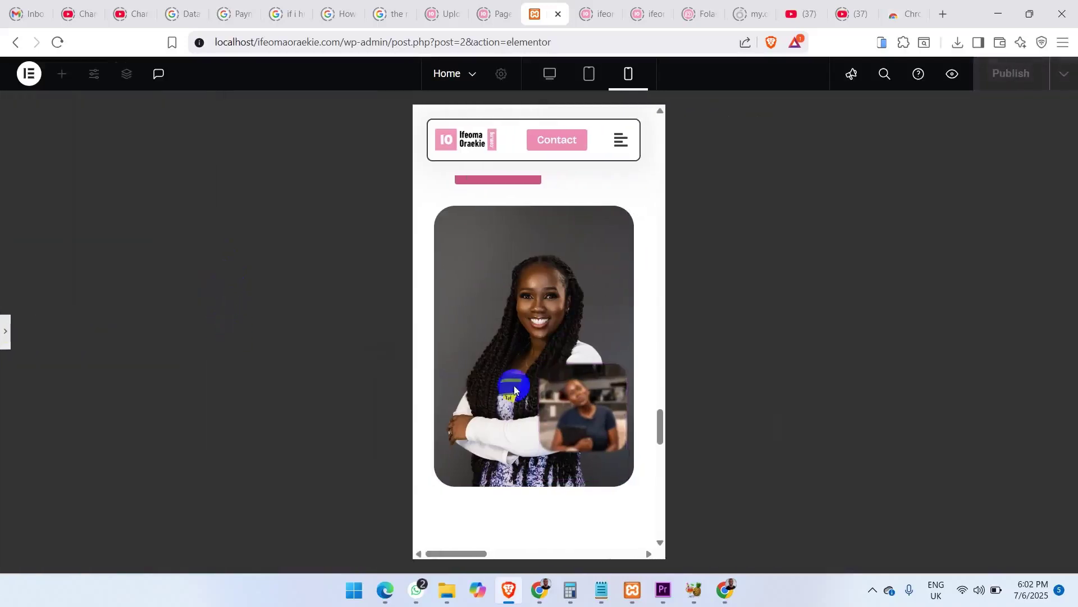
pyautogui.click(5, 331)
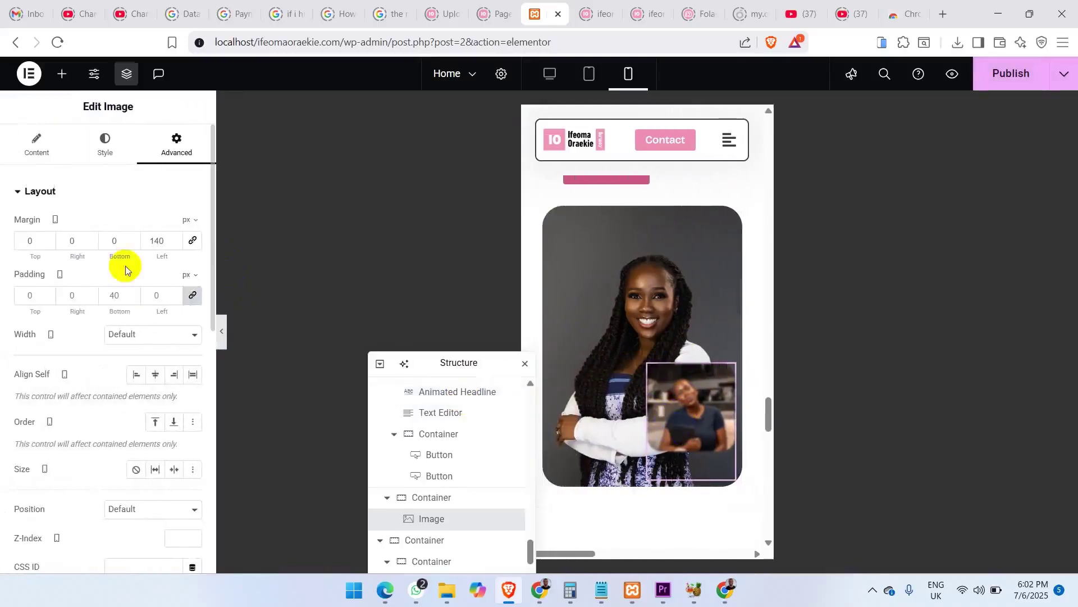
# Reduce the blur in the small image's CSS filters to 0.
pyautogui.click(108, 137)
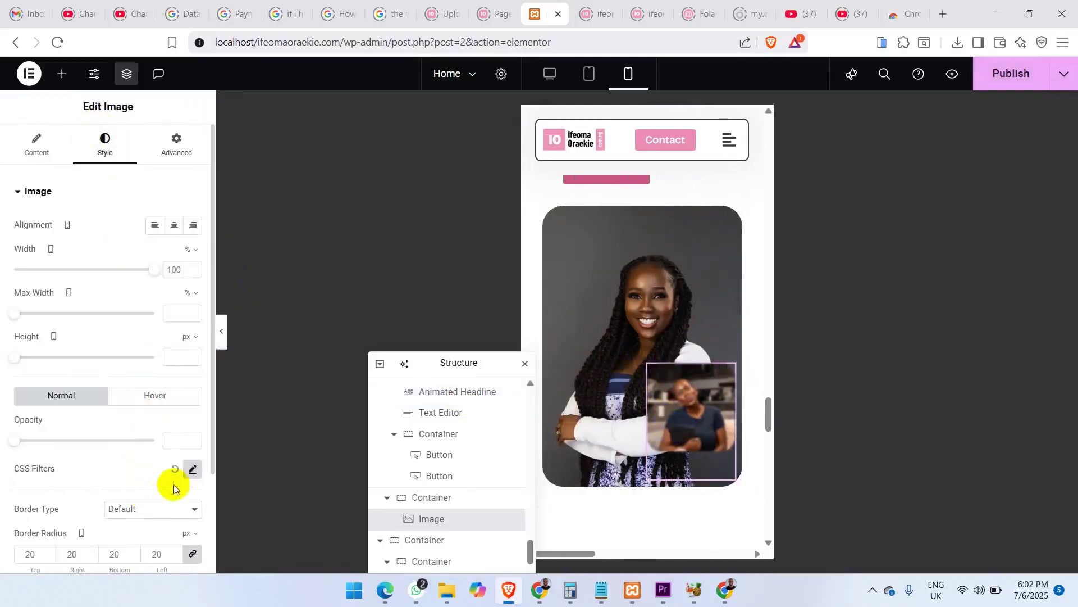
pyautogui.click(193, 470)
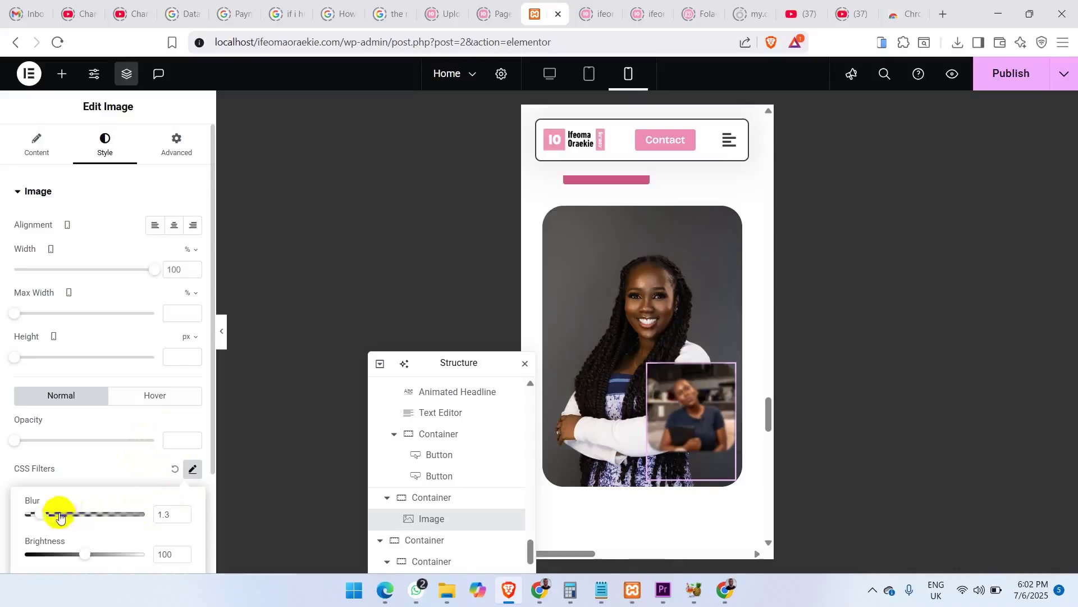
pyautogui.click(179, 514)
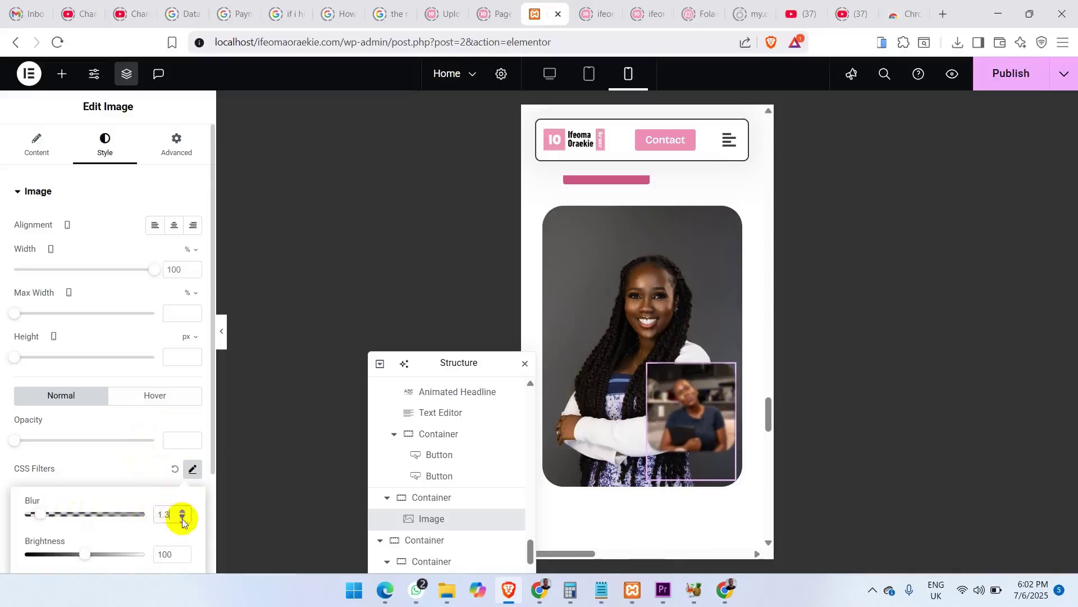
pyautogui.click(183, 520)
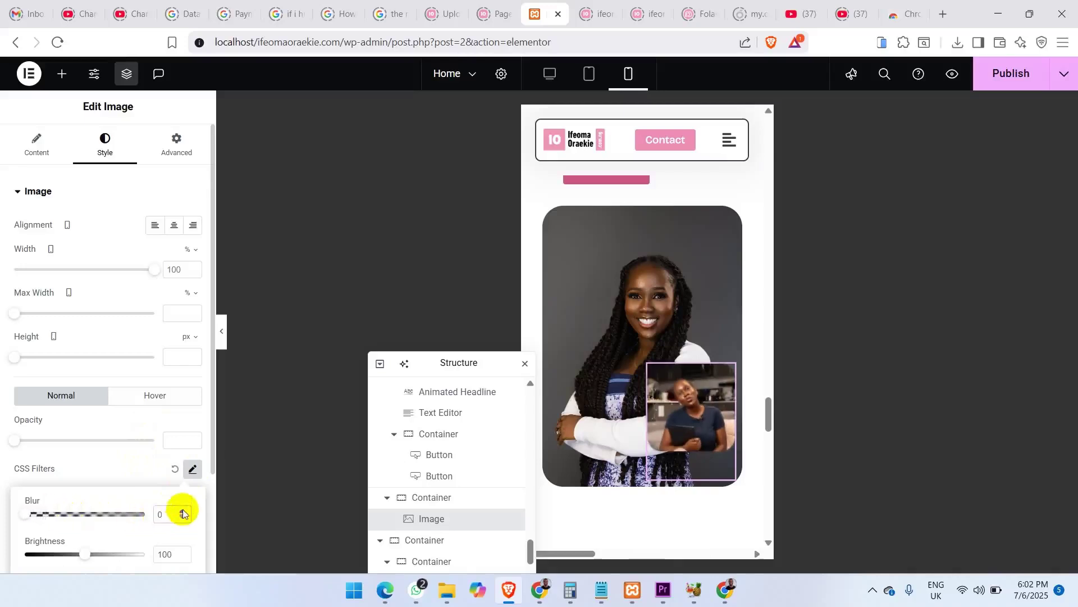
pyautogui.click(130, 469)
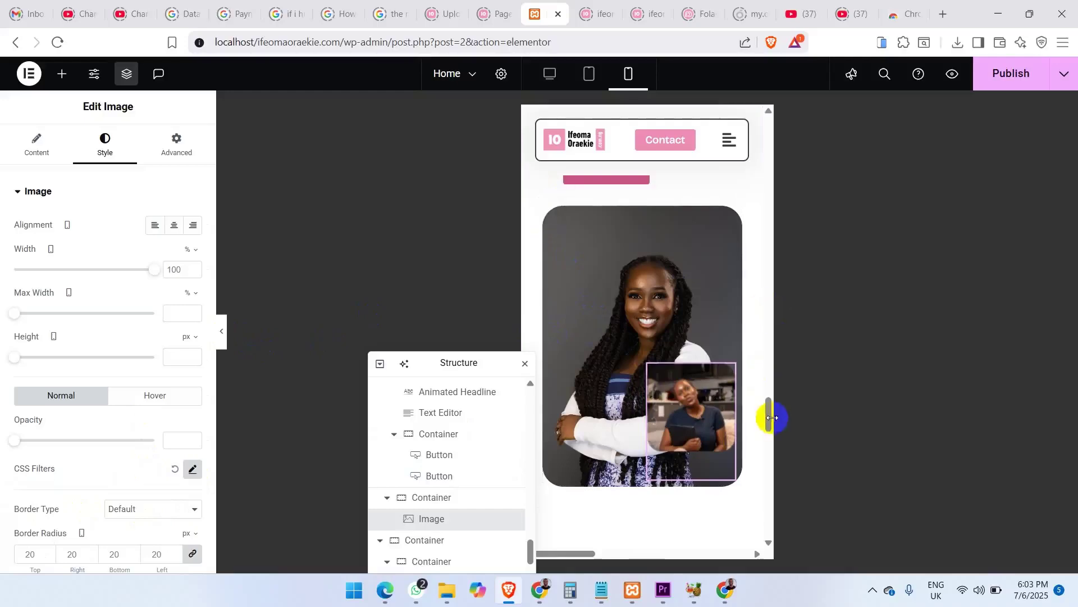
# Publish the page from the desktop layout and review the "Become THE niche. Build a movement." section with the editing panel hidden.
pyautogui.moveTo(771, 417)
pyautogui.mouseDown()
pyautogui.moveTo(771, 465)
pyautogui.moveTo(778, 416)
pyautogui.mouseUp()
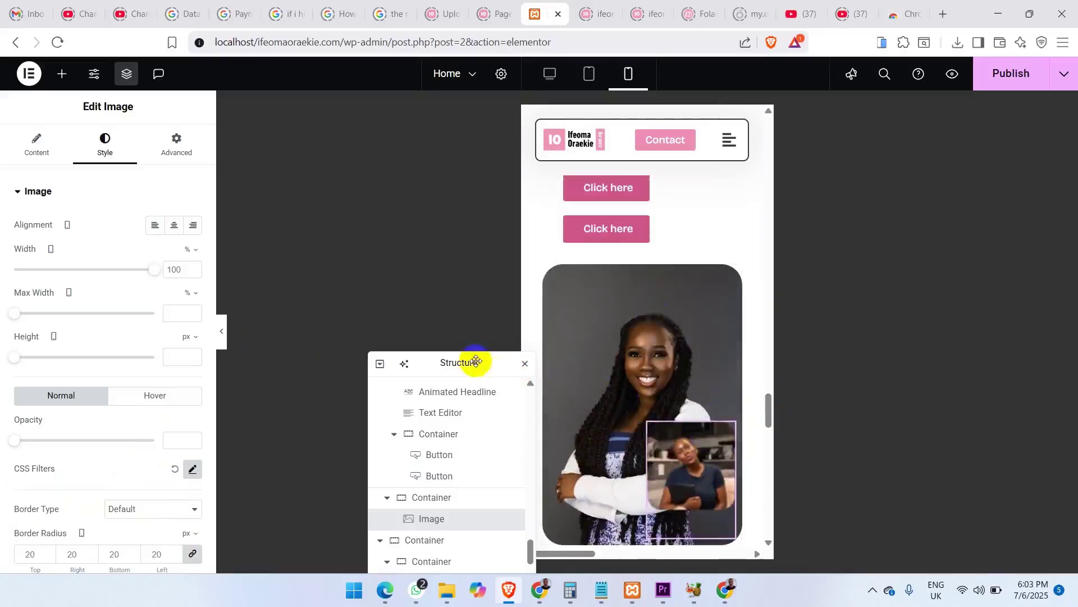
pyautogui.moveTo(472, 359); pyautogui.dragTo(423, 294)
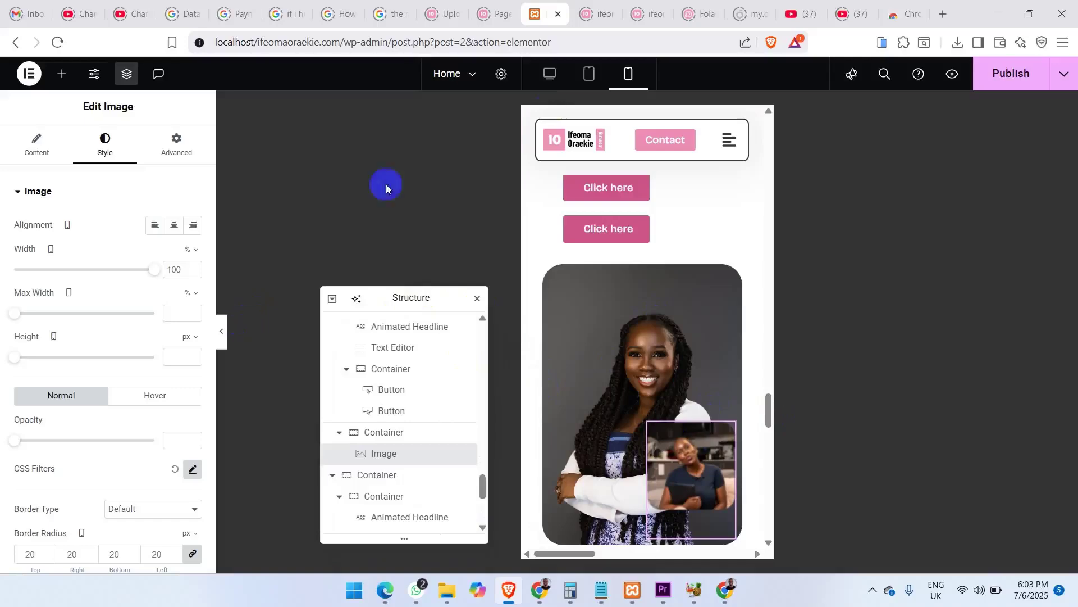
pyautogui.click(551, 75)
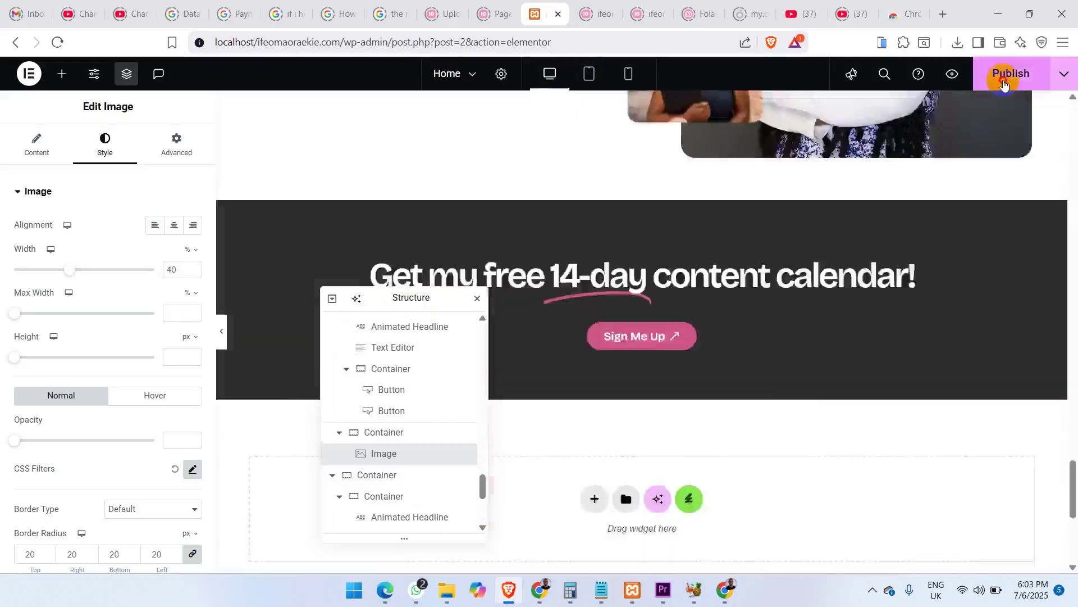
pyautogui.click(1005, 83)
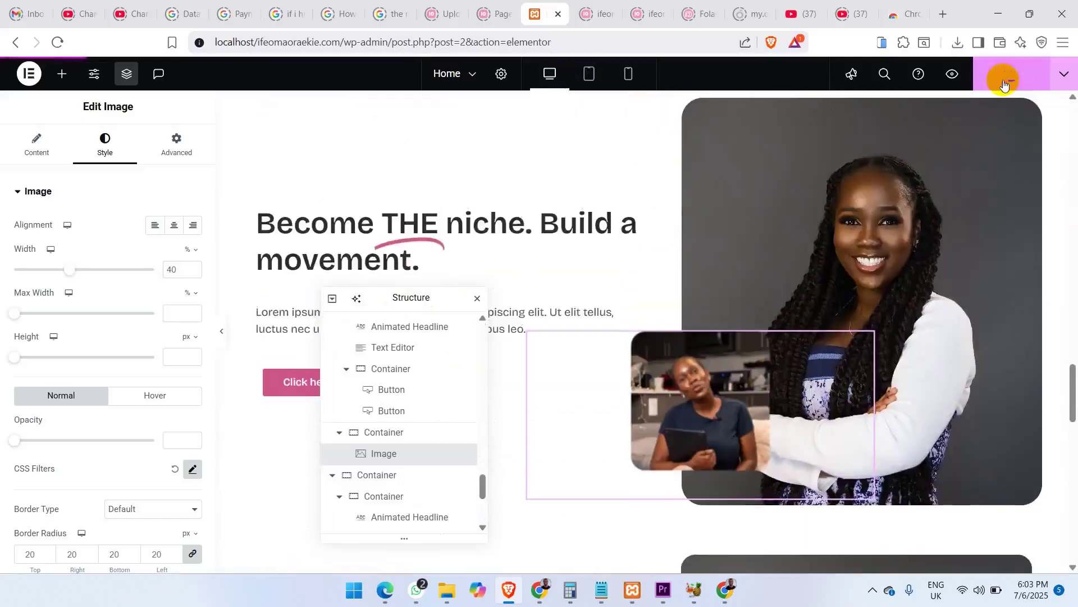
pyautogui.click(222, 331)
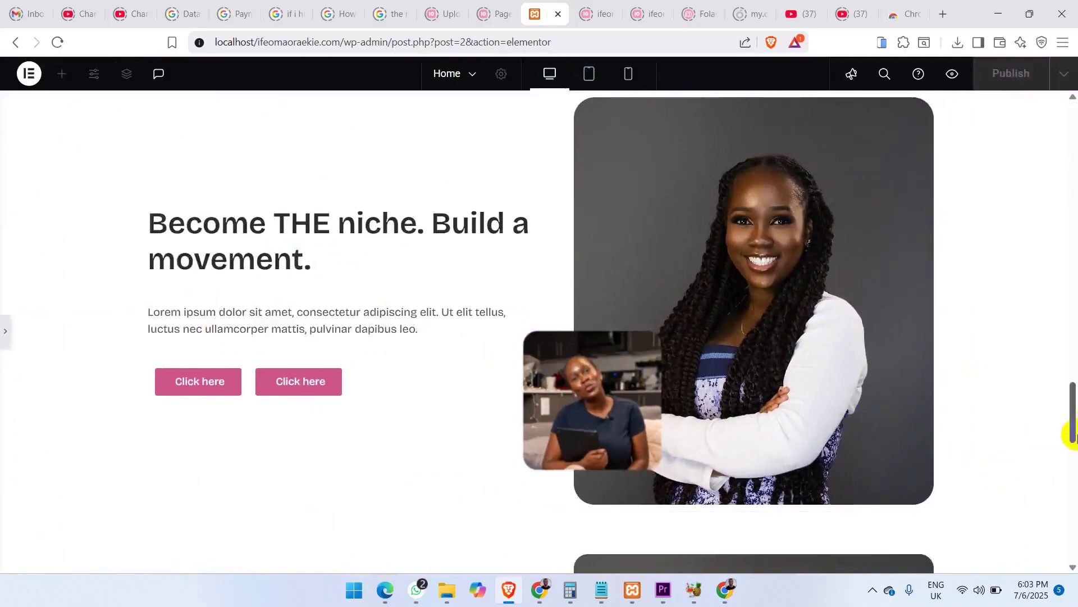
pyautogui.moveTo(1069, 428); pyautogui.dragTo(1070, 394)
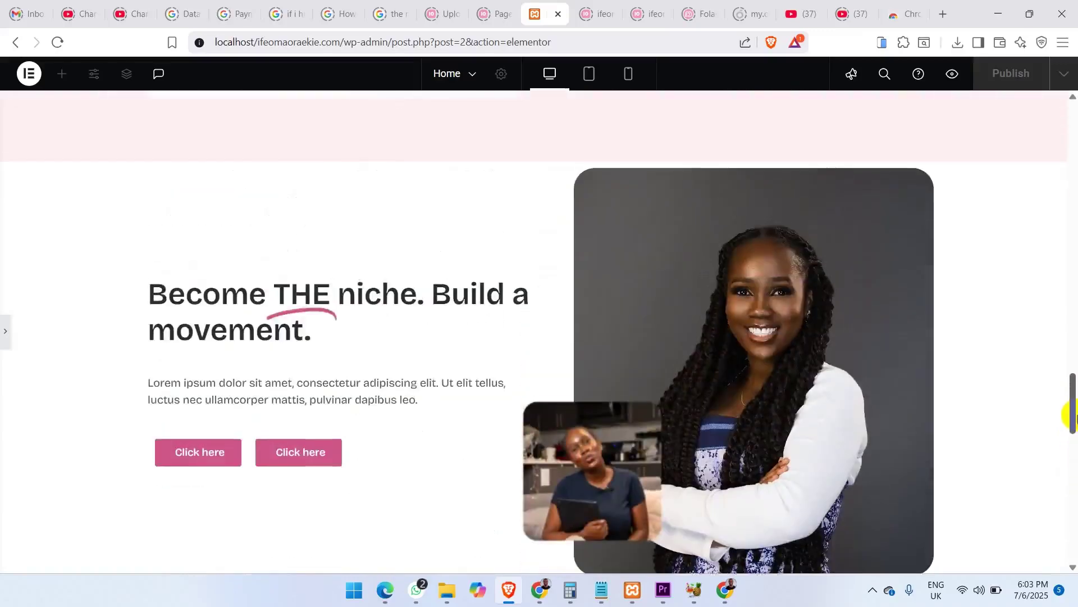